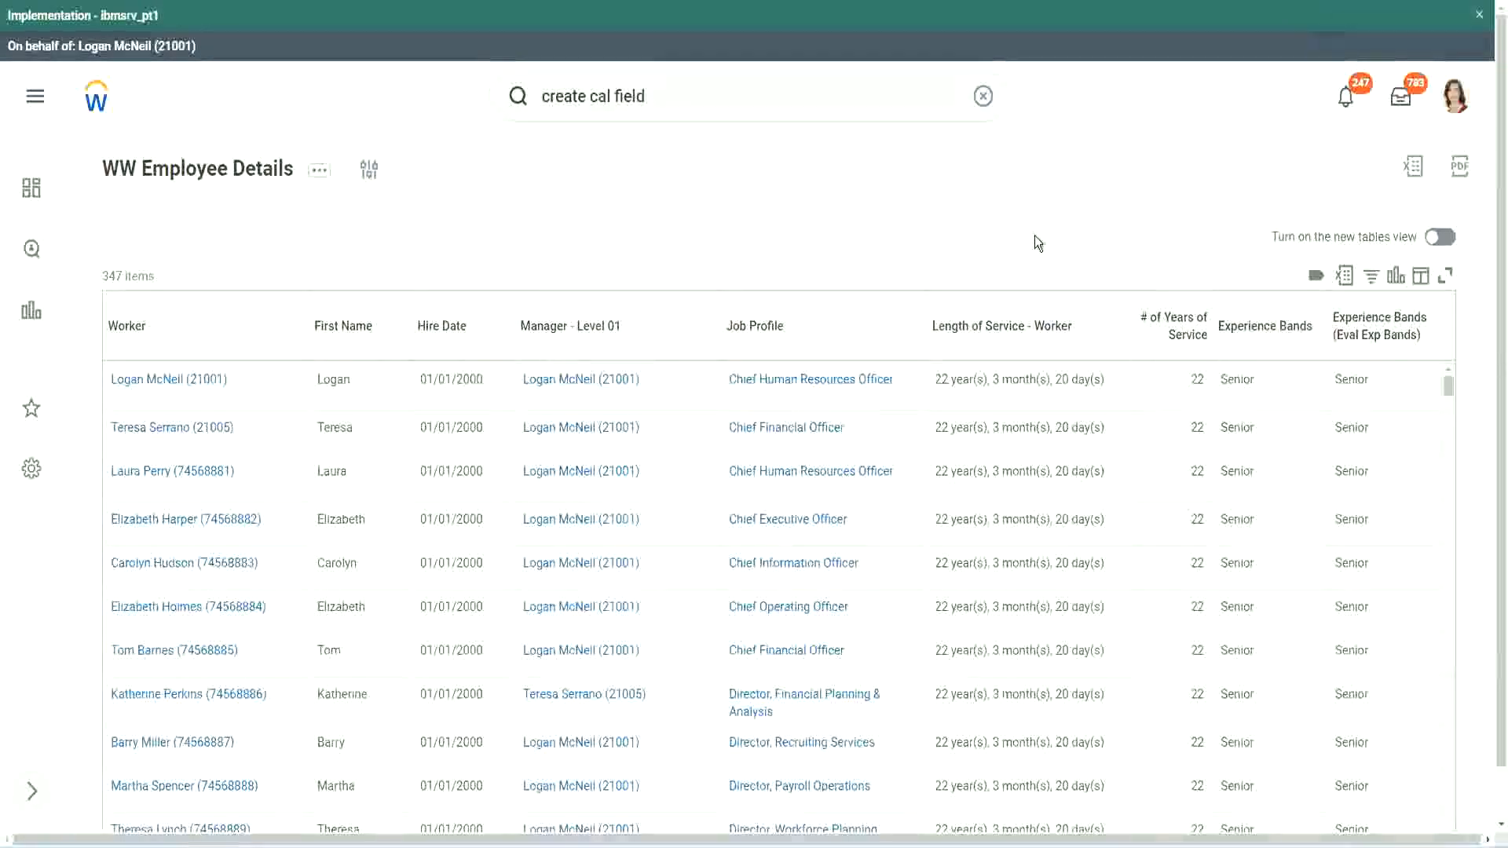
# - Copy the name of the Evaluate Expression calculated field that derives experience bands from years of service
pyautogui.click(1307, 371)
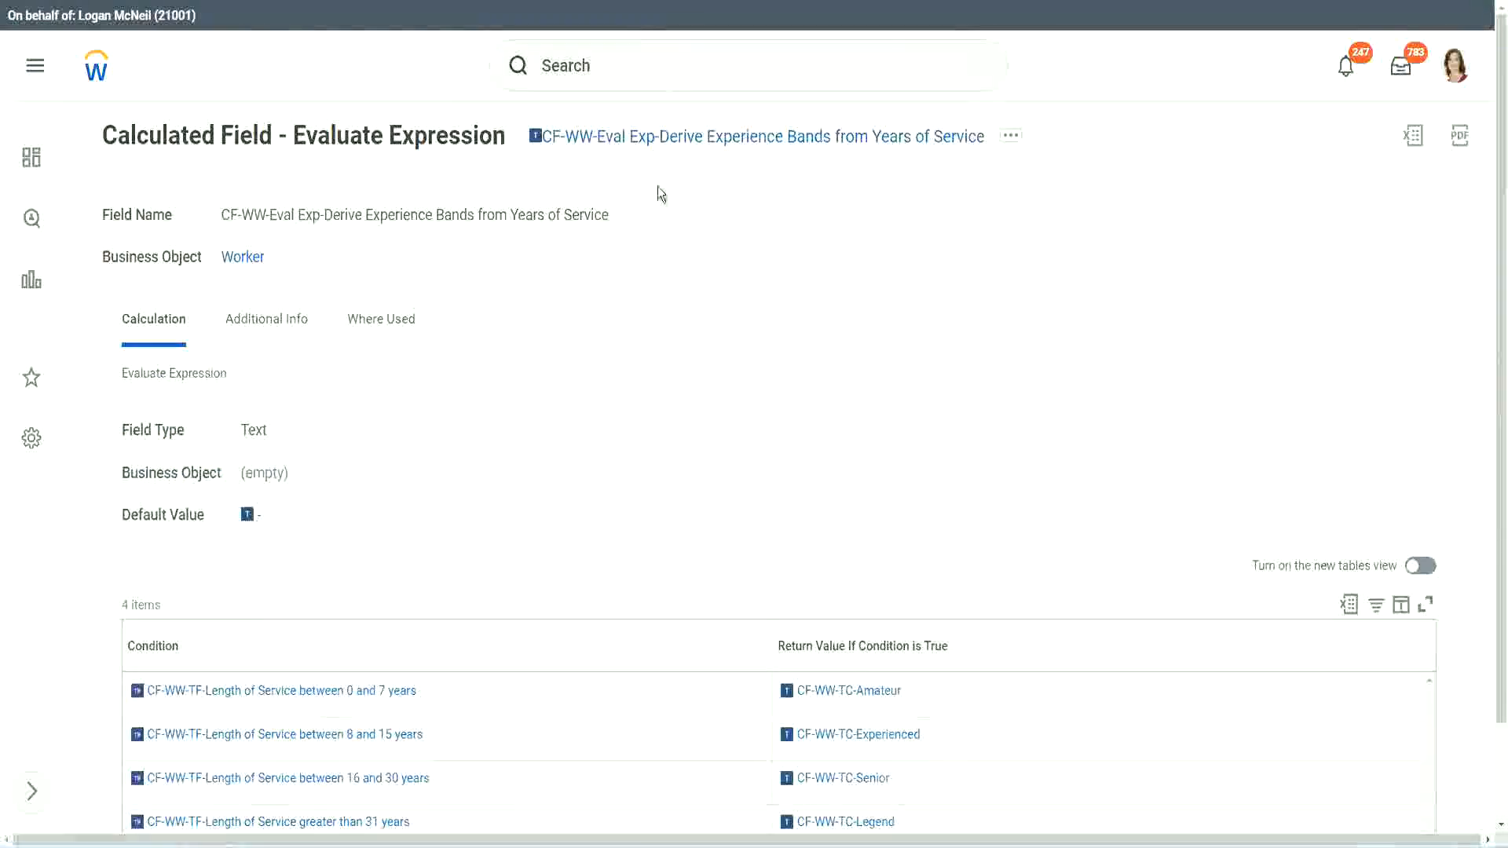
pyautogui.rightClick(650, 140)
pyautogui.click(711, 238)
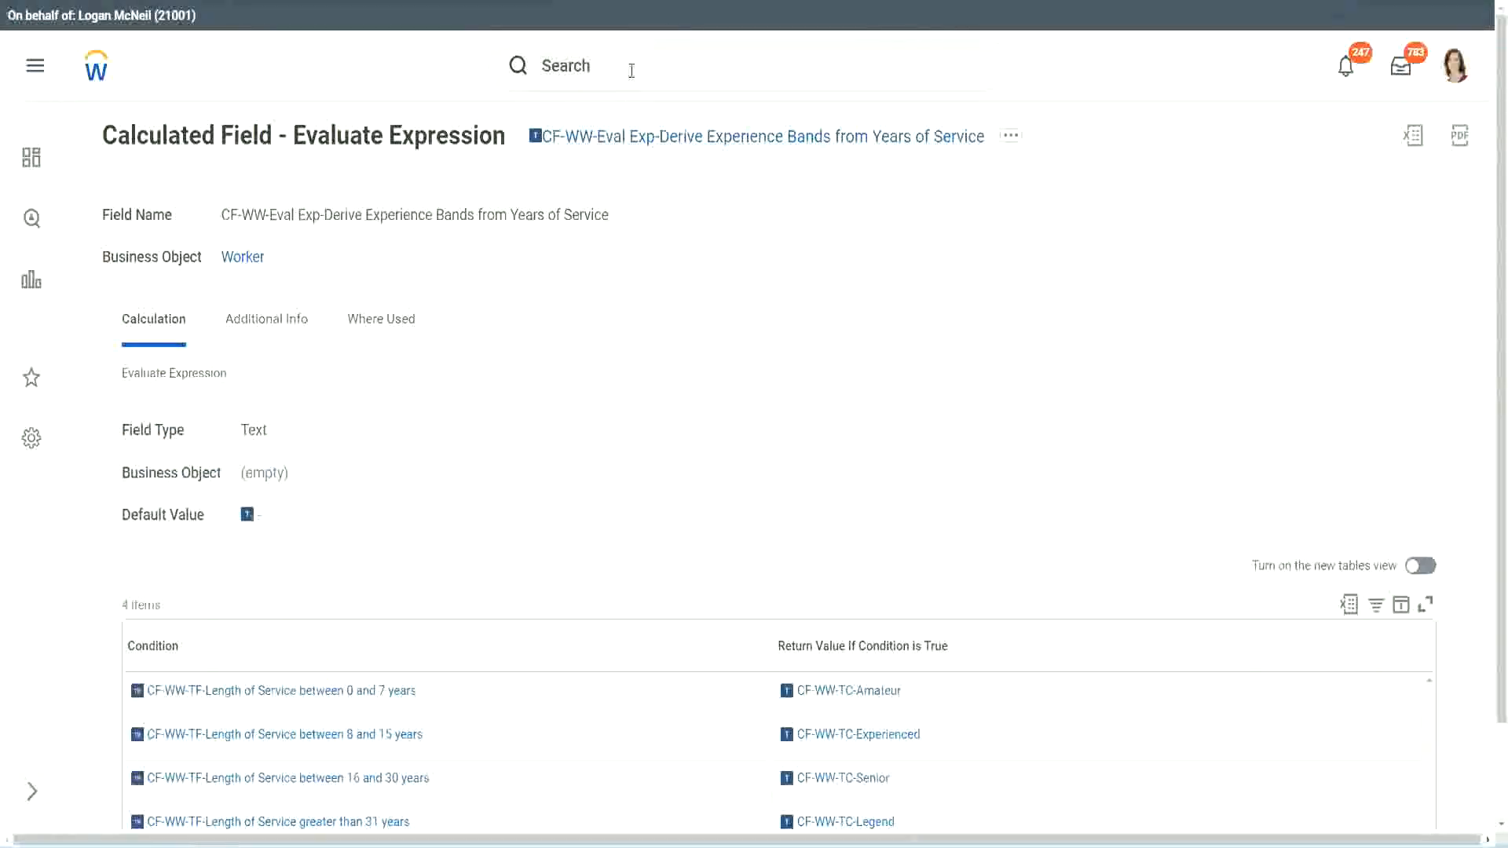
# - Search for "create calc field" and open the Create Calculated Field task
pyautogui.click(632, 70)
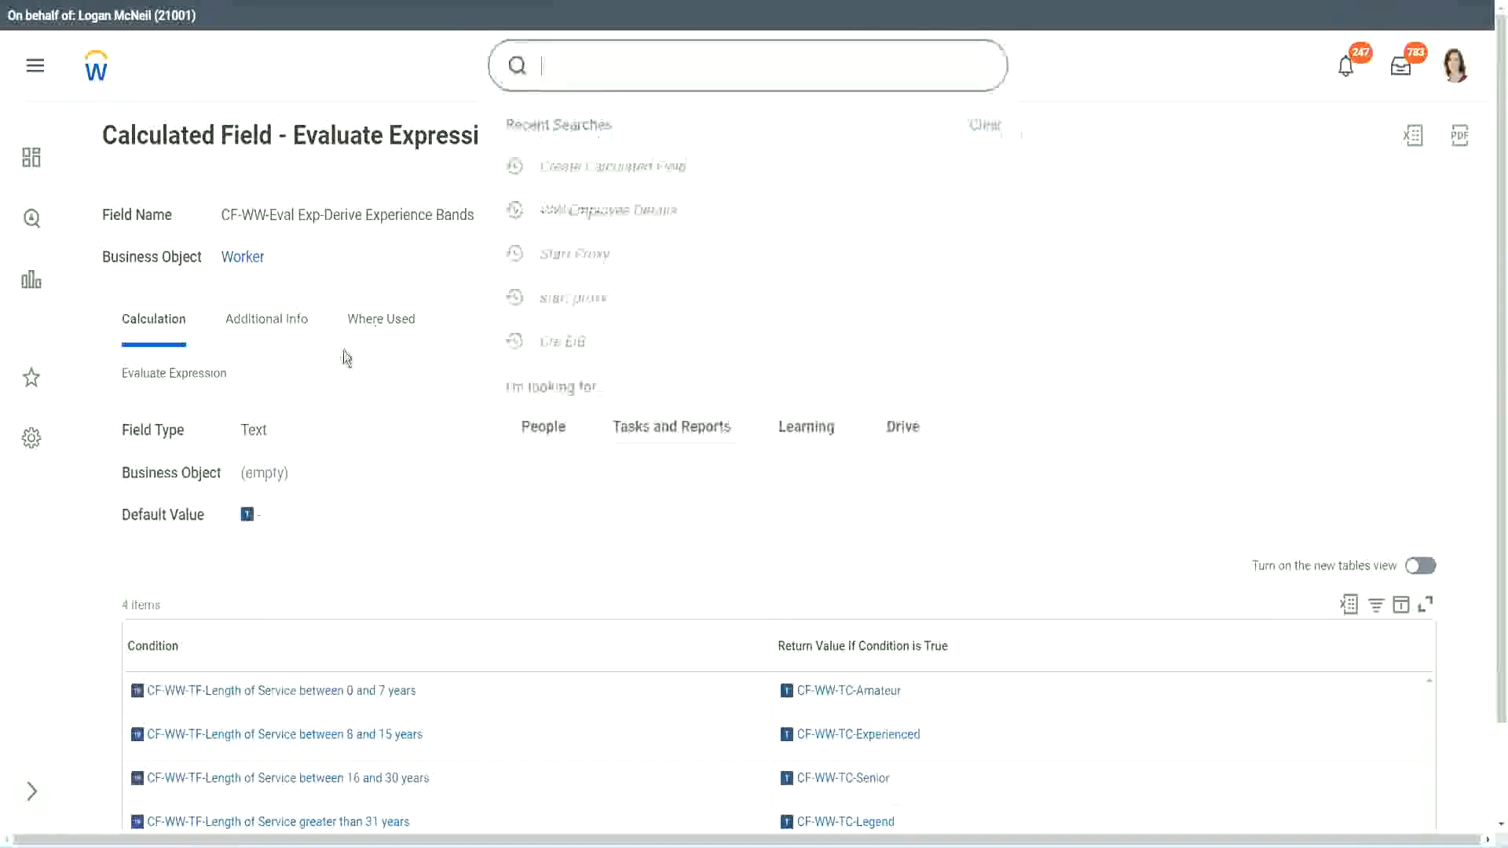
pyautogui.click(1067, 176)
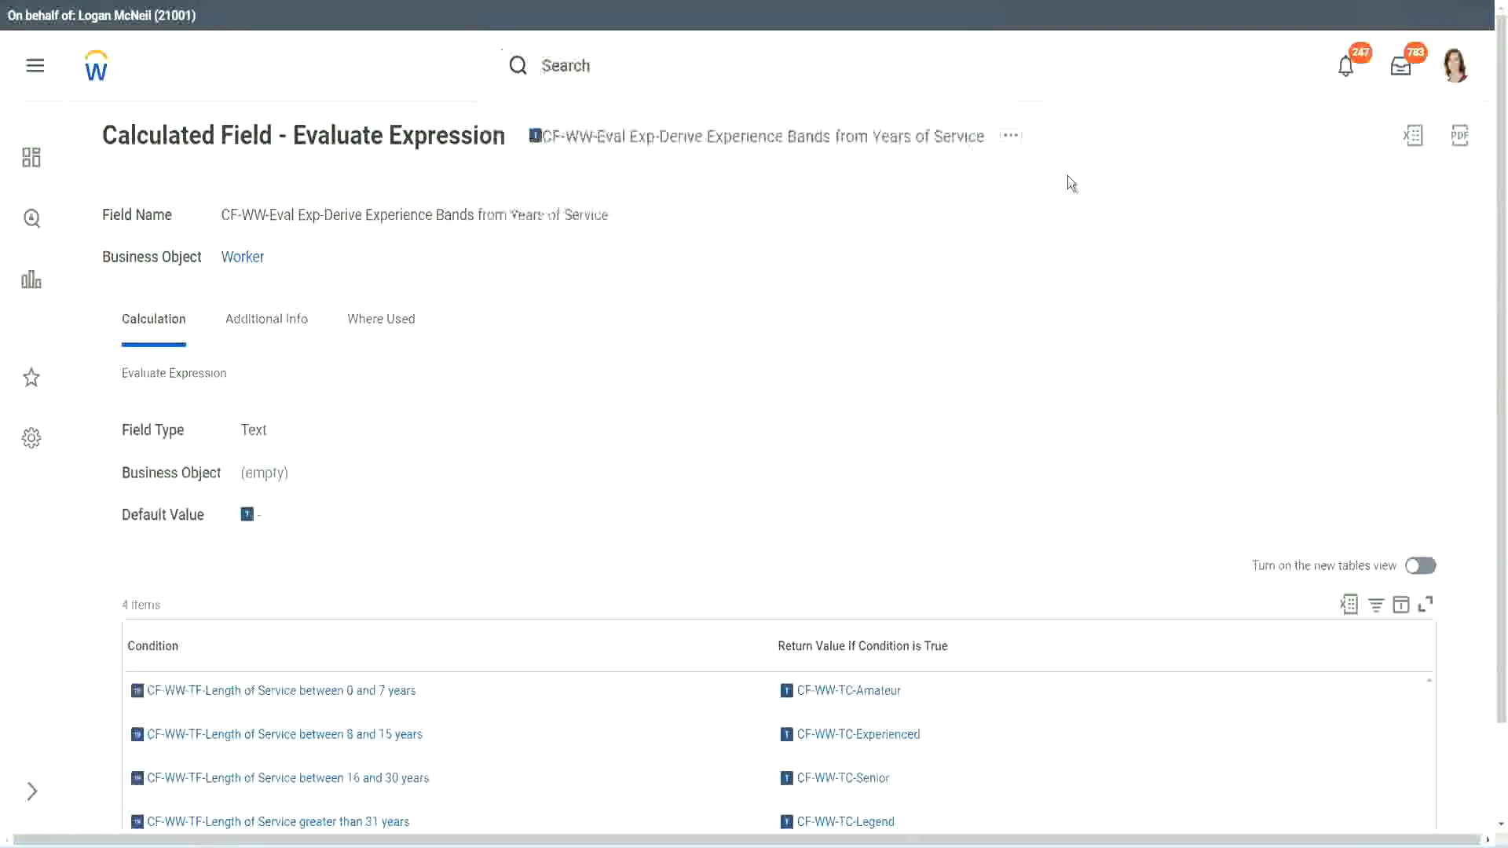
pyautogui.click(596, 59)
pyautogui.write('cre')
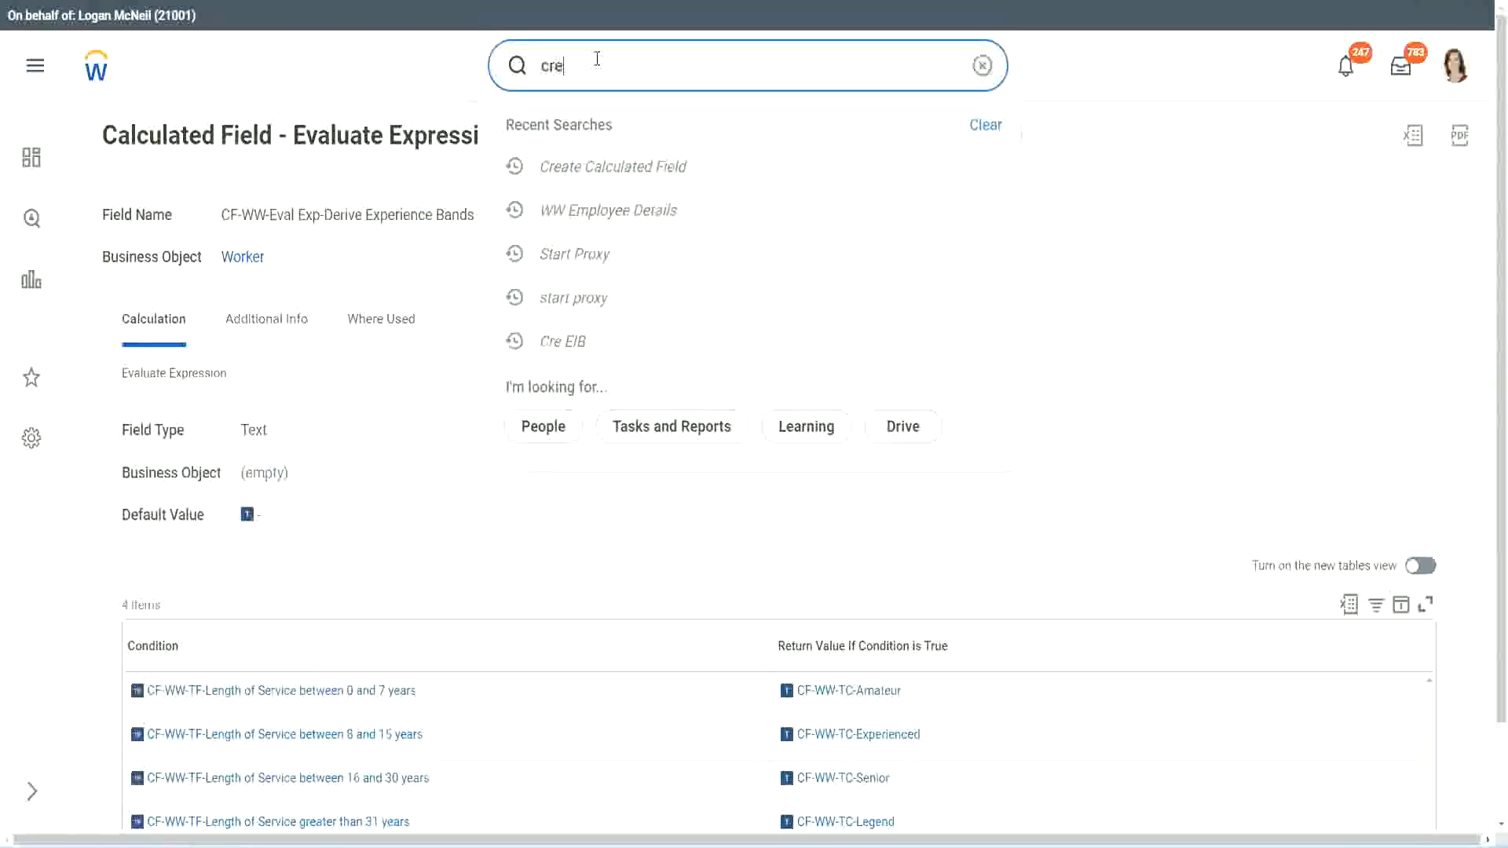
pyautogui.write('ate calc field')
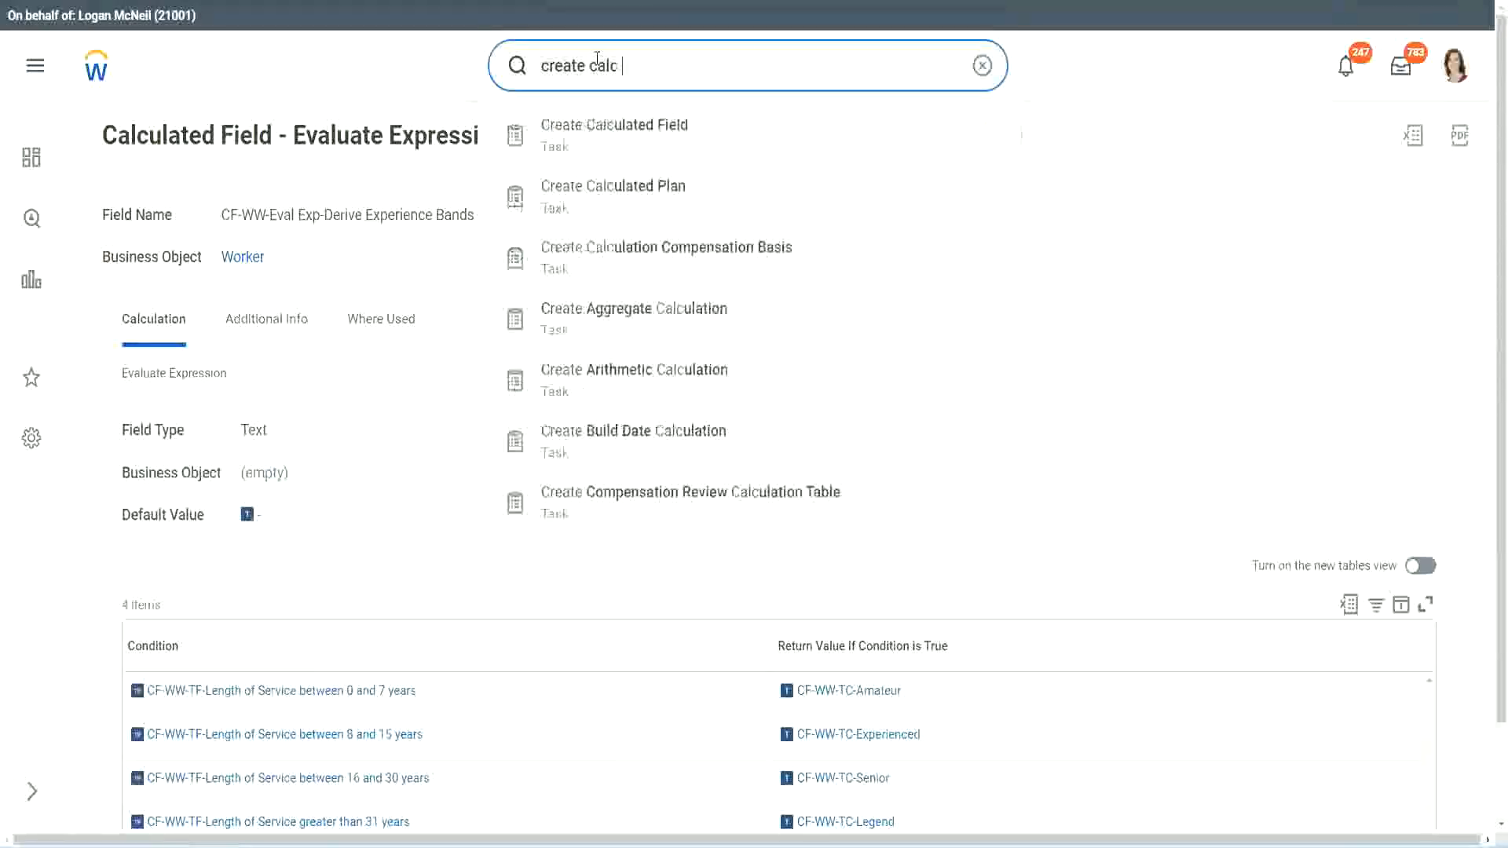
pyautogui.click(629, 146)
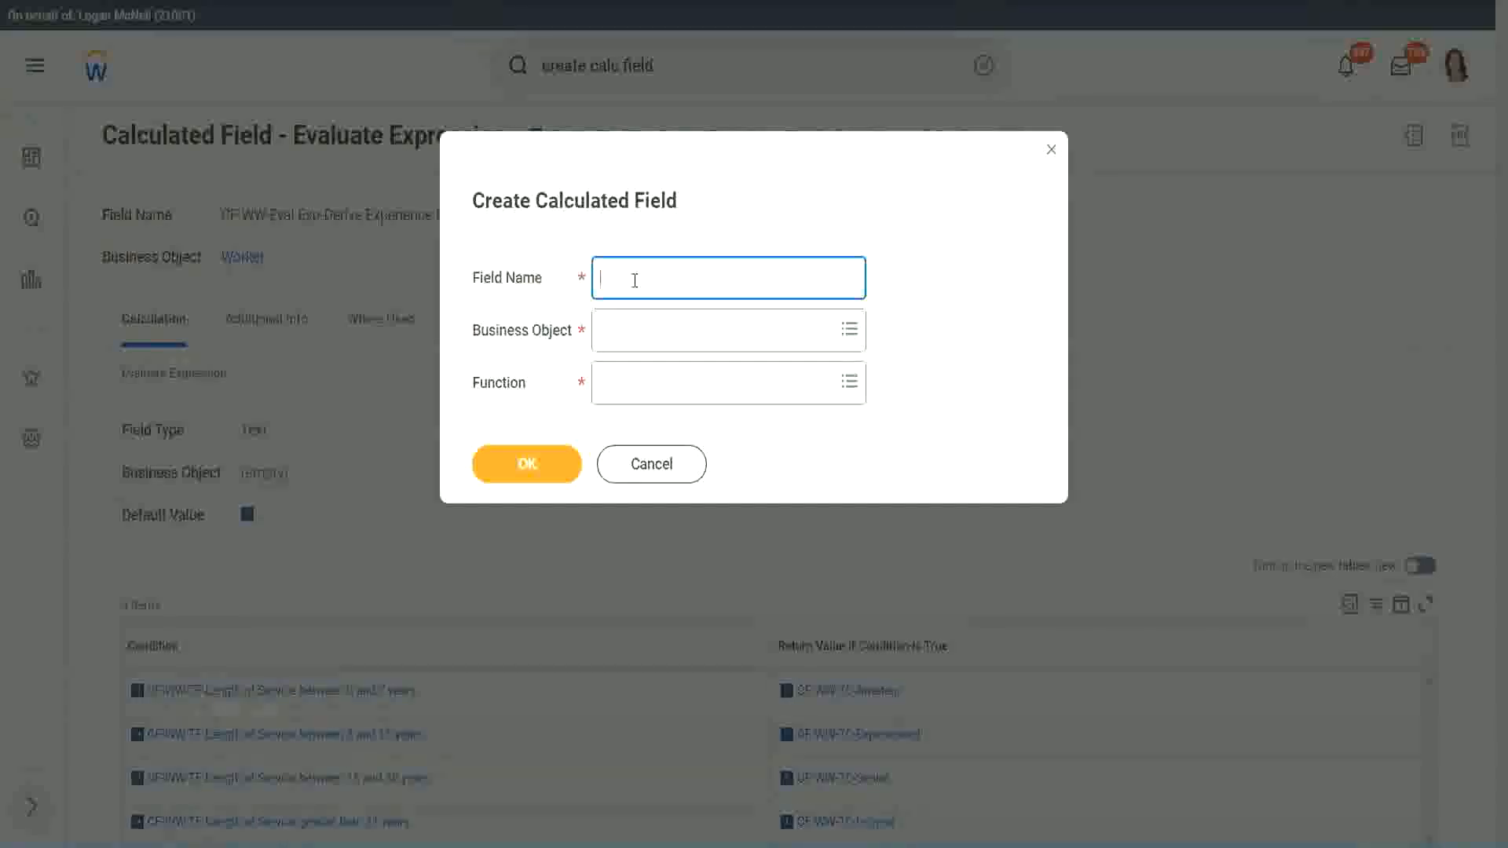
# - Name the new calculated field "CF-WW-LRB-Identify Experience Bands from years of Service"
pyautogui.write('CF-WW-LRB-Identify Exe')
pyautogui.press('BackSpace')
pyautogui.write('periende')
pyautogui.press('BackSpace')
pyautogui.press('BackSpace')
pyautogui.write('ce ')
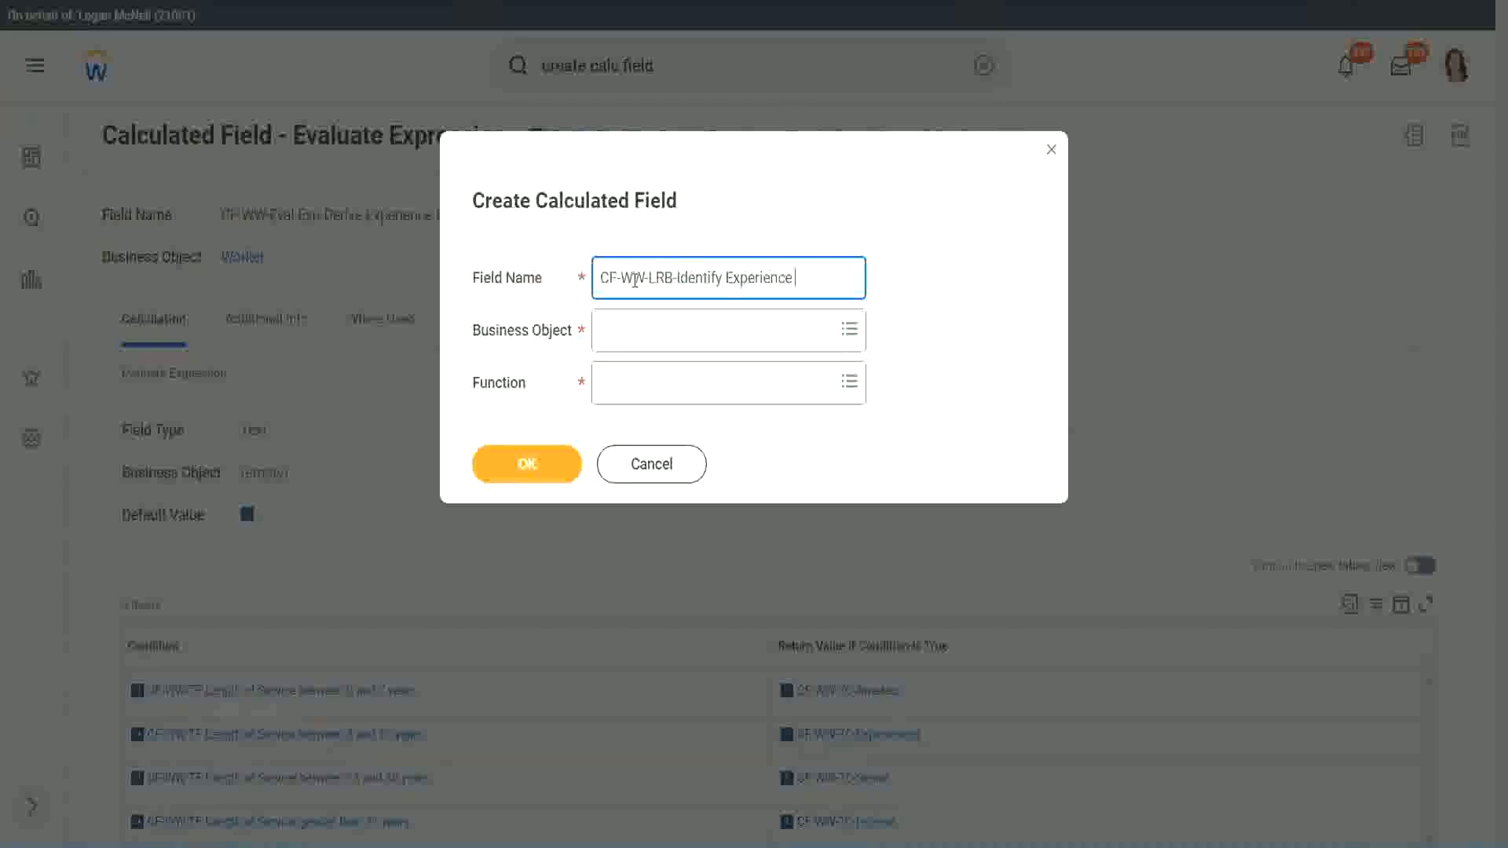
pyautogui.write('Bands from')
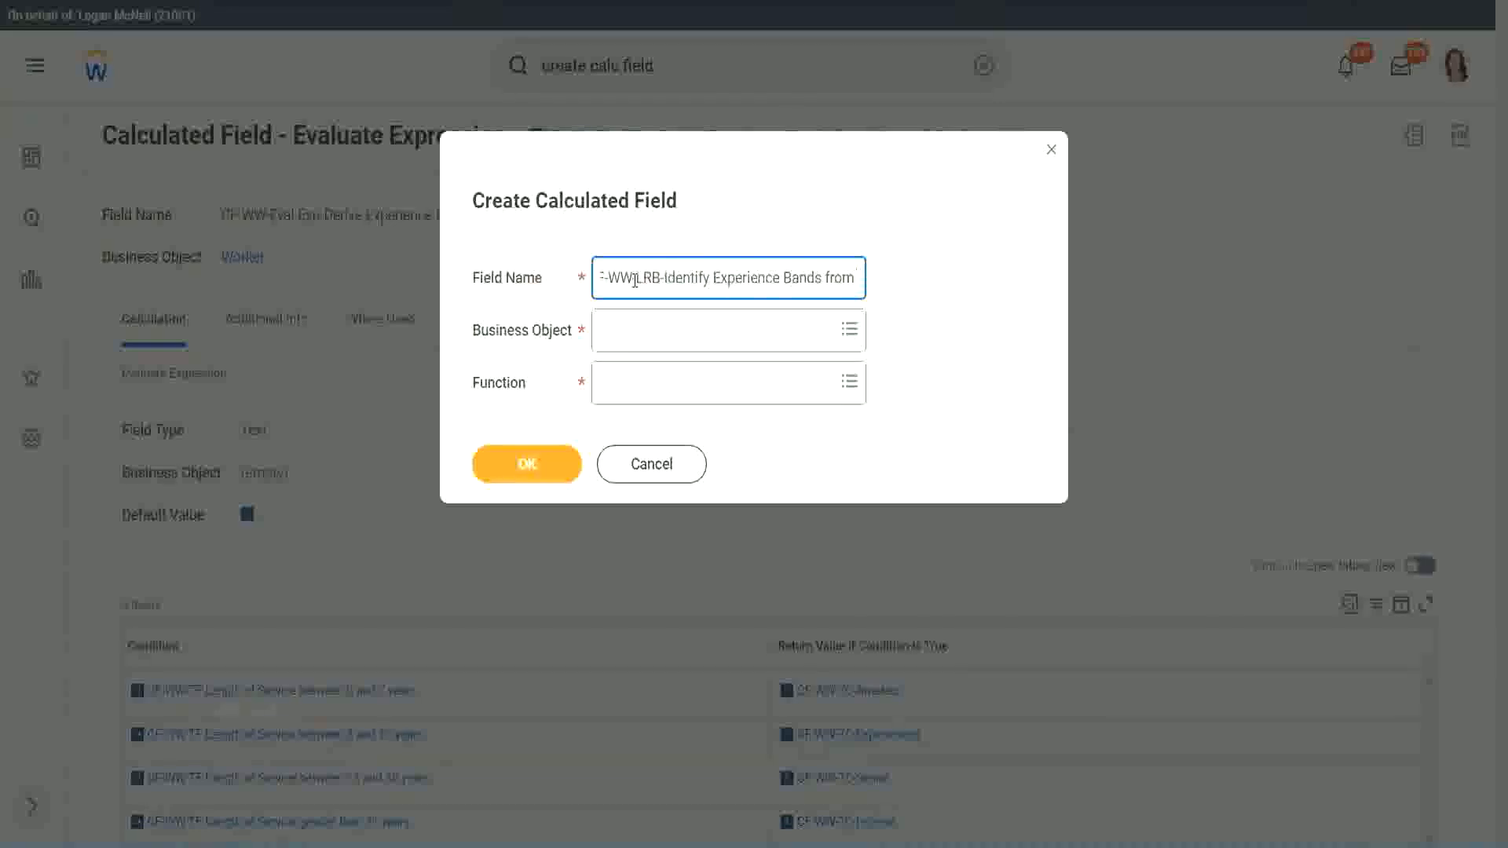
pyautogui.write(' years of Service')
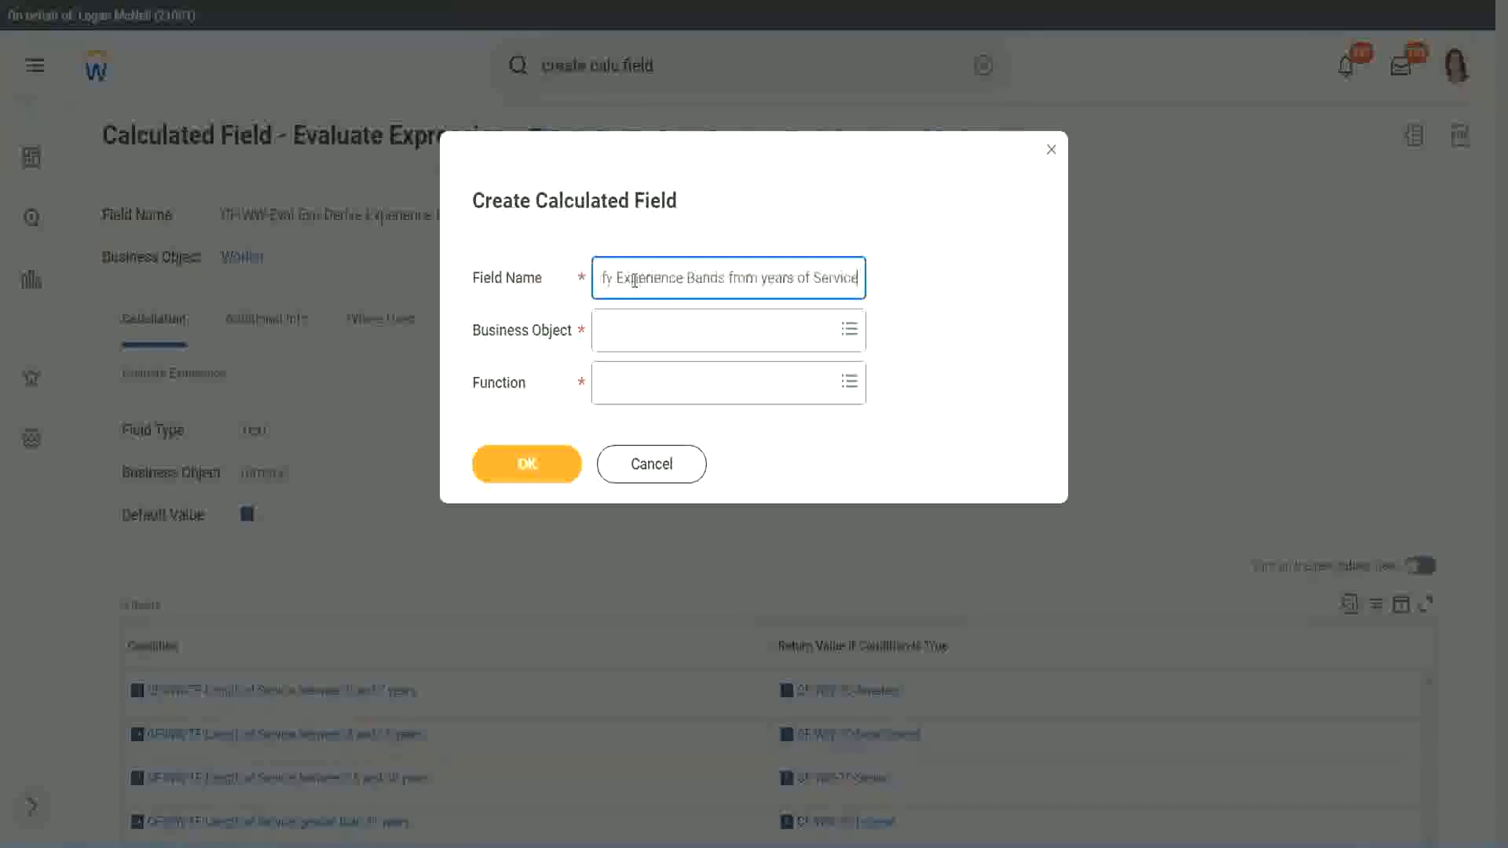
# - Set the new calculated field's business object to Worker
pyautogui.press('Tab')
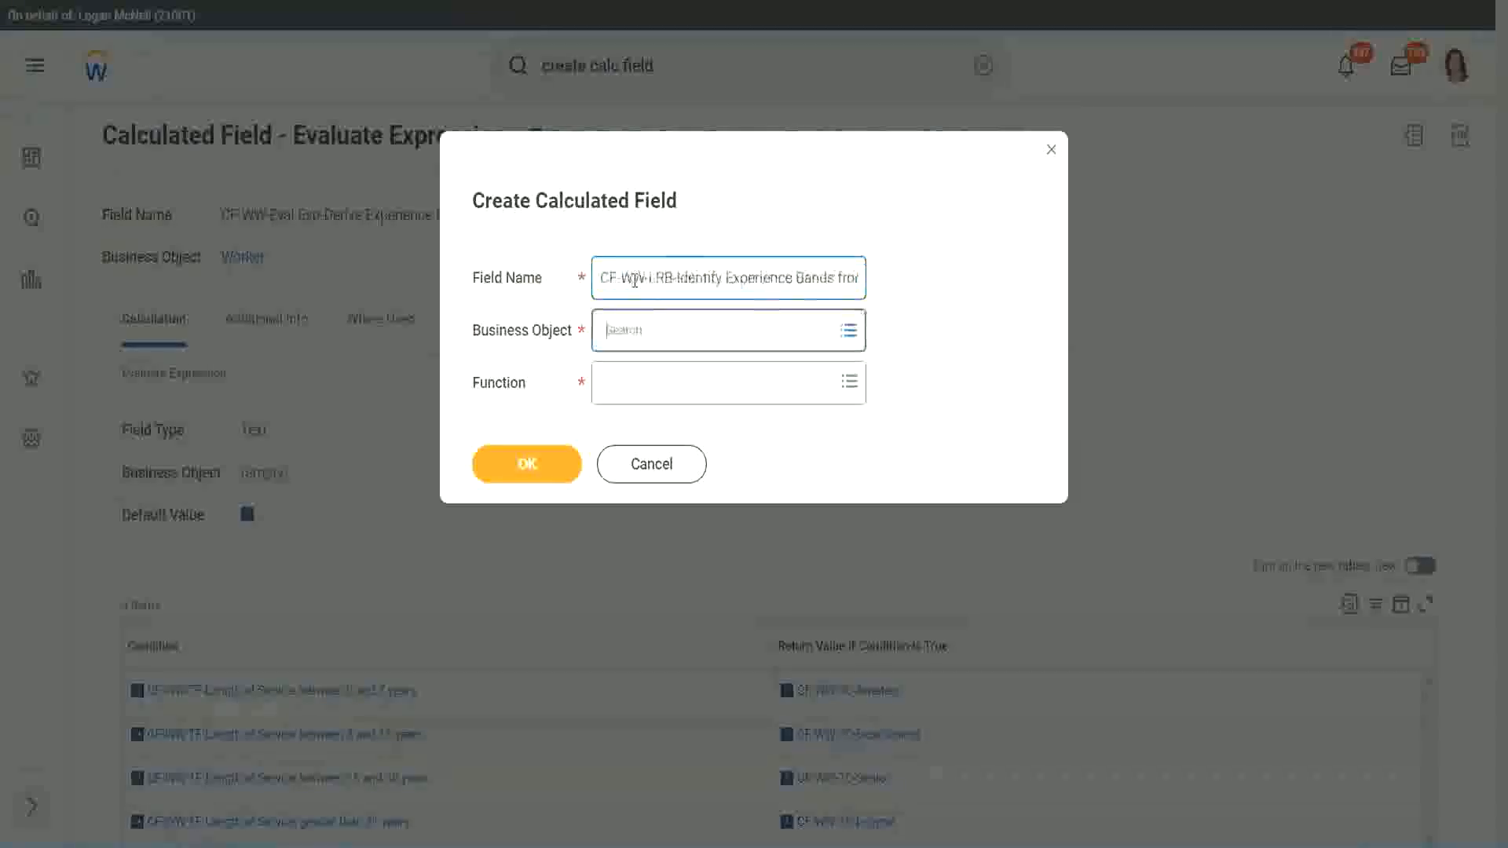
pyautogui.write('wor')
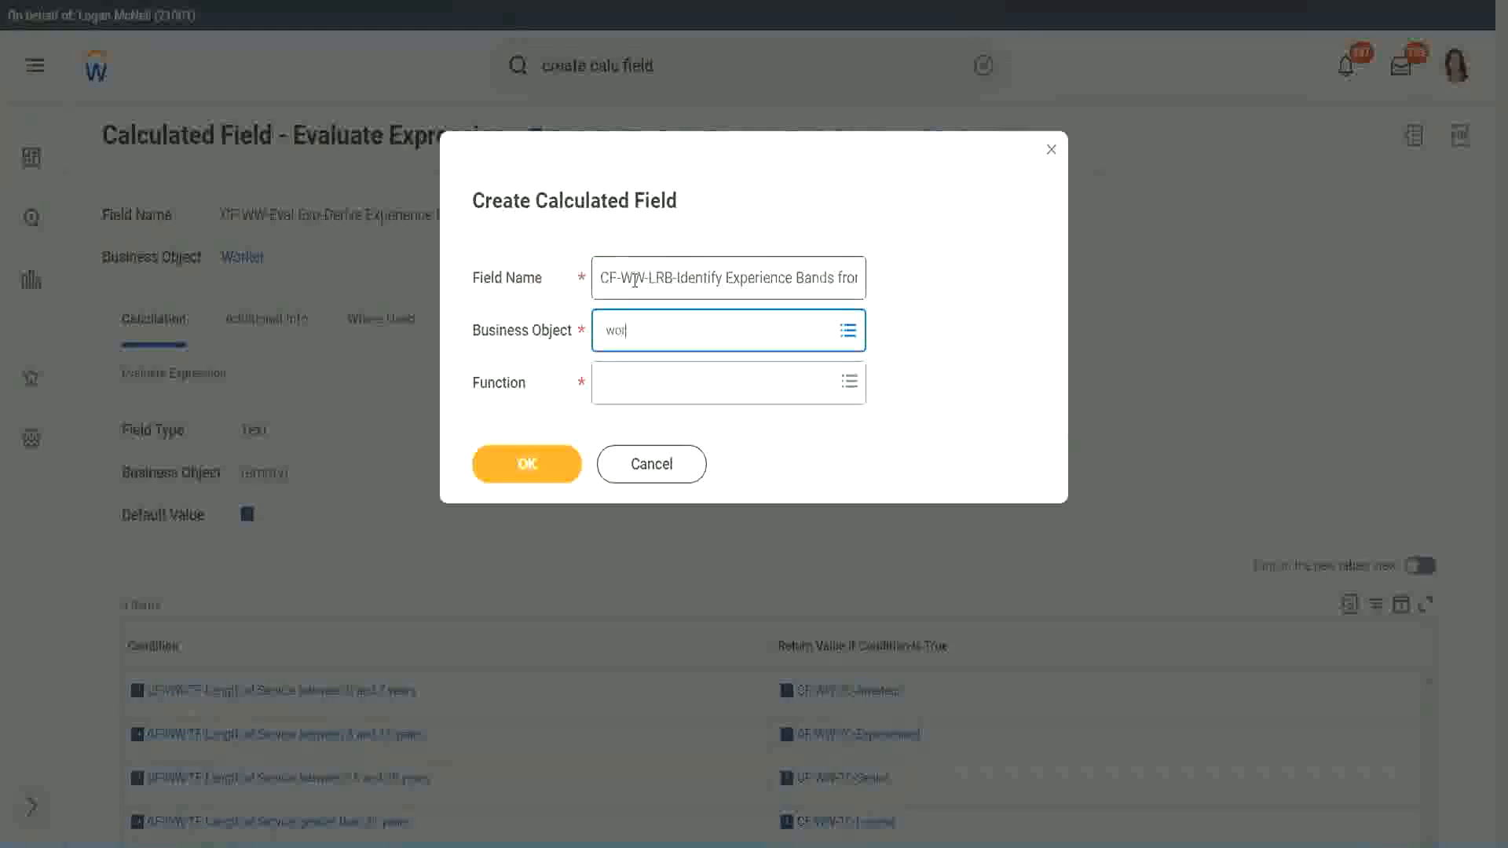
pyautogui.write('ker')
pyautogui.press('Return')
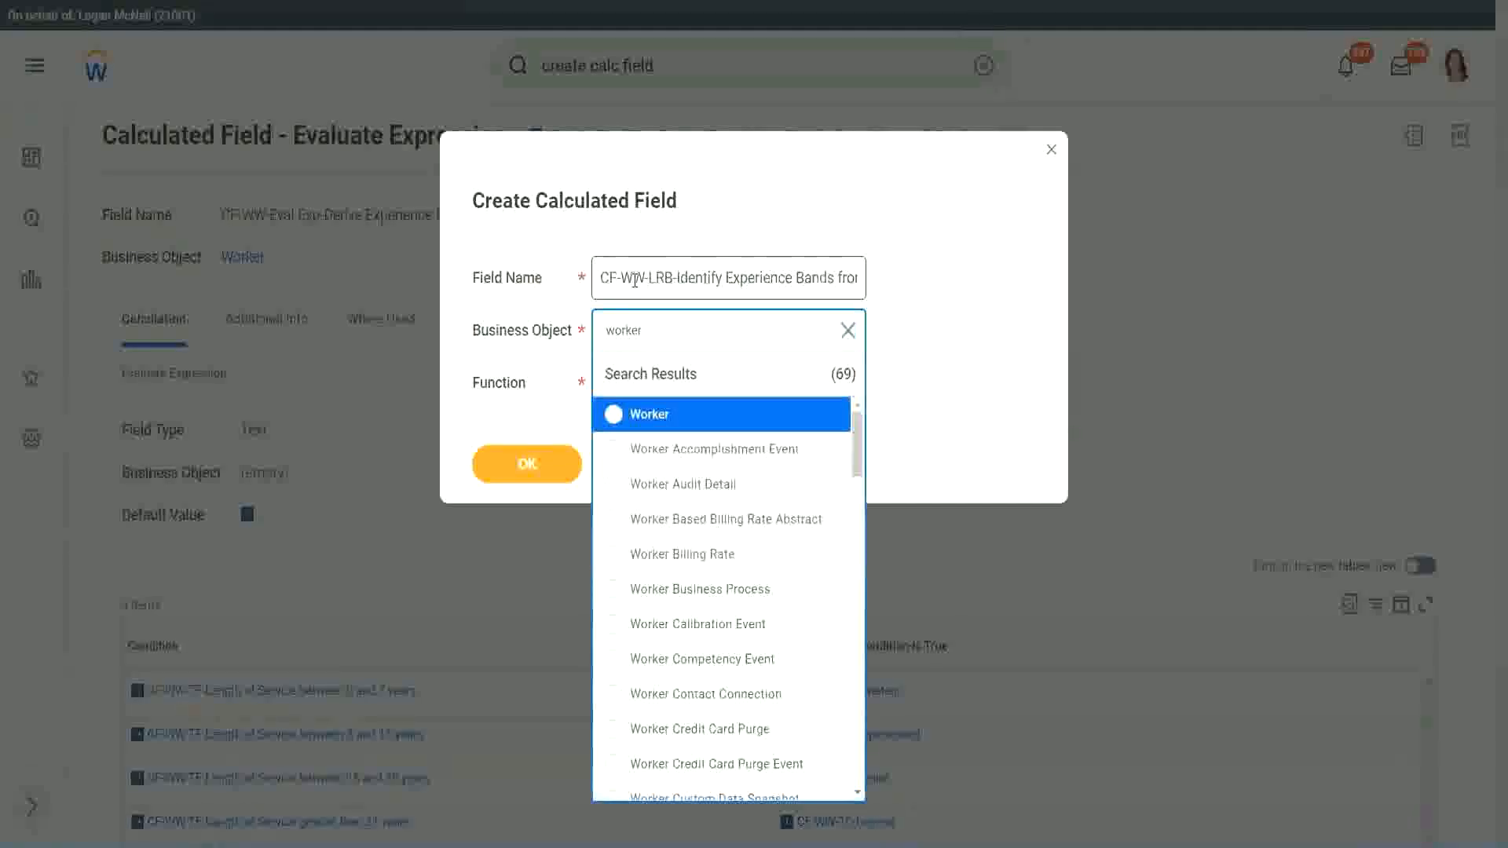
pyautogui.press('Return')
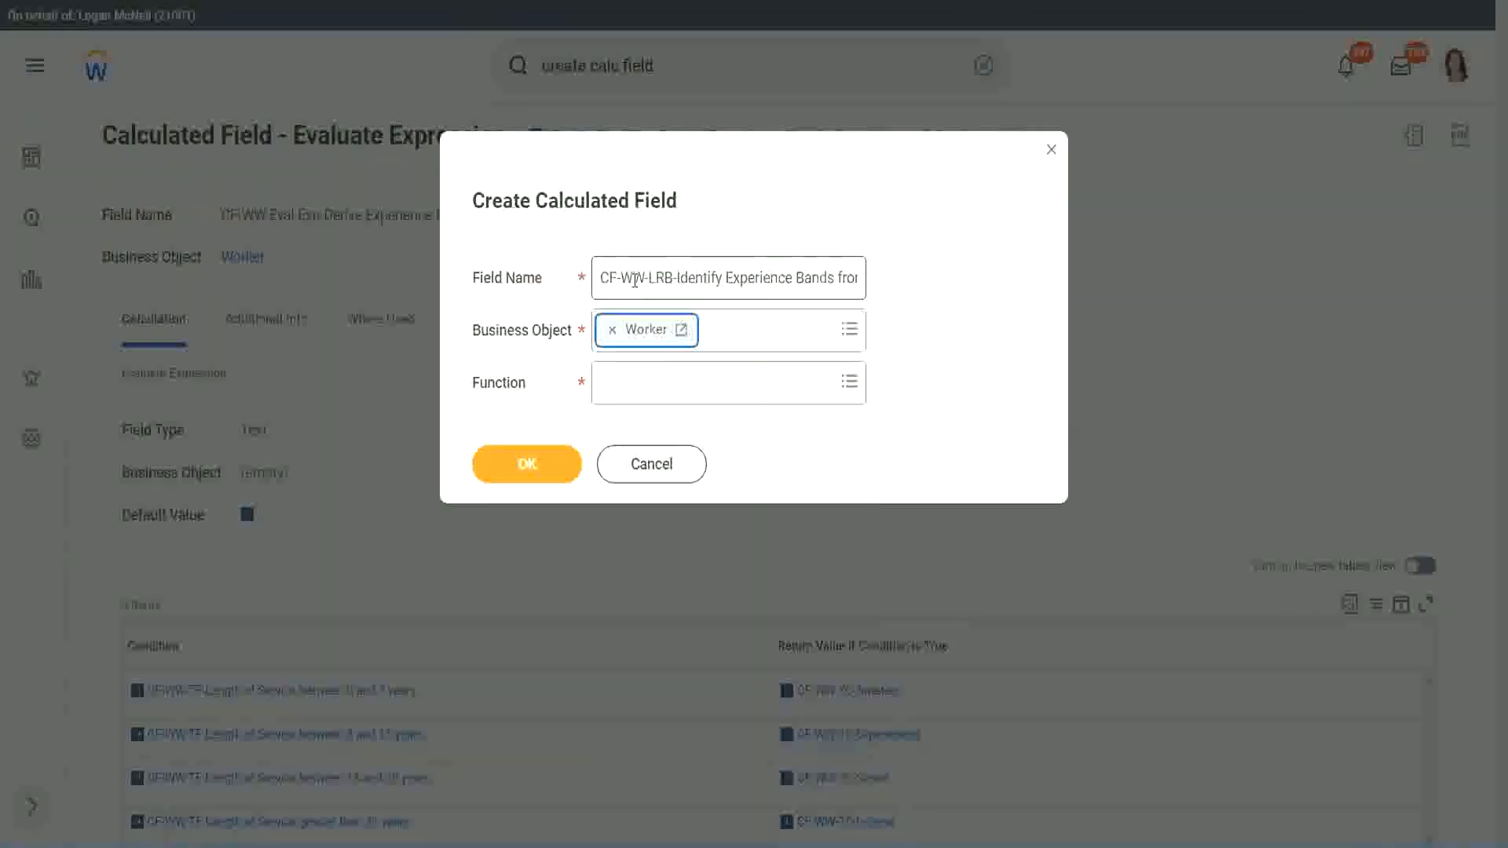
# - Choose Lookup Range Band as the calculated field's function and confirm the initial settings
pyautogui.press('Tab')
pyautogui.write('W')
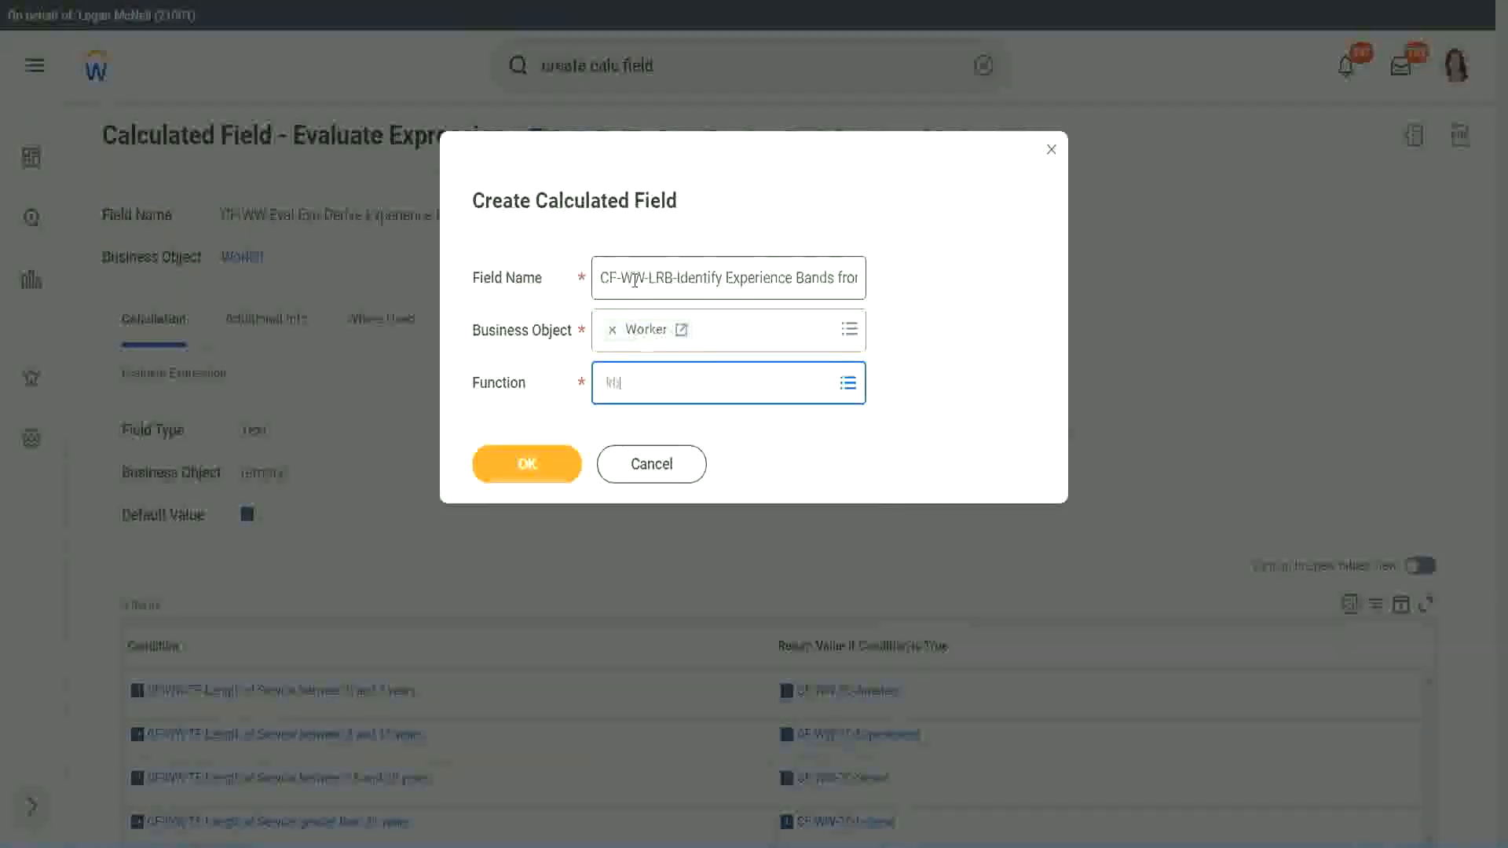
pyautogui.press('Return')
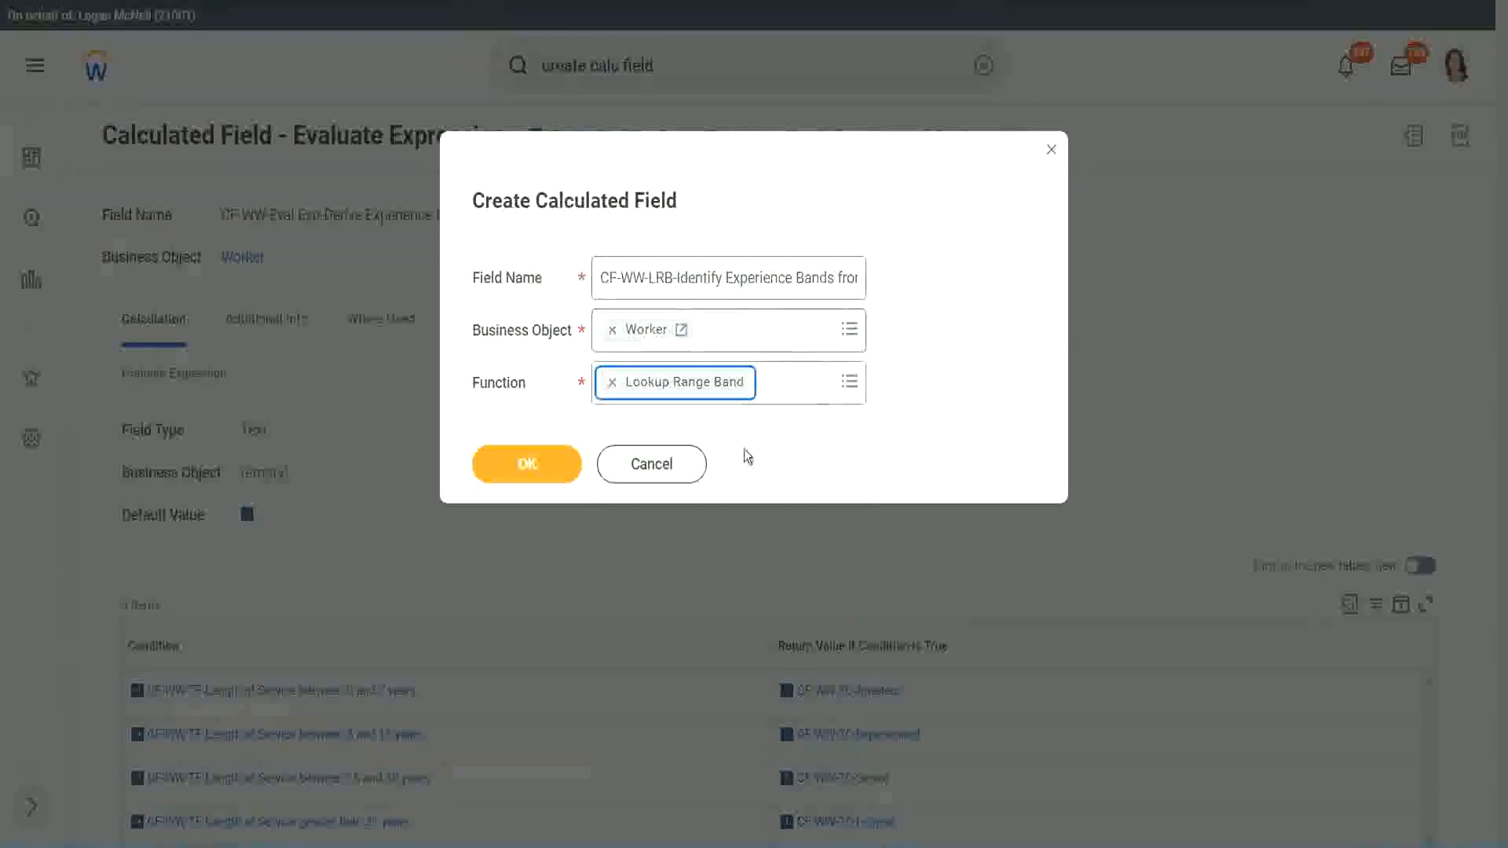
pyautogui.click(537, 472)
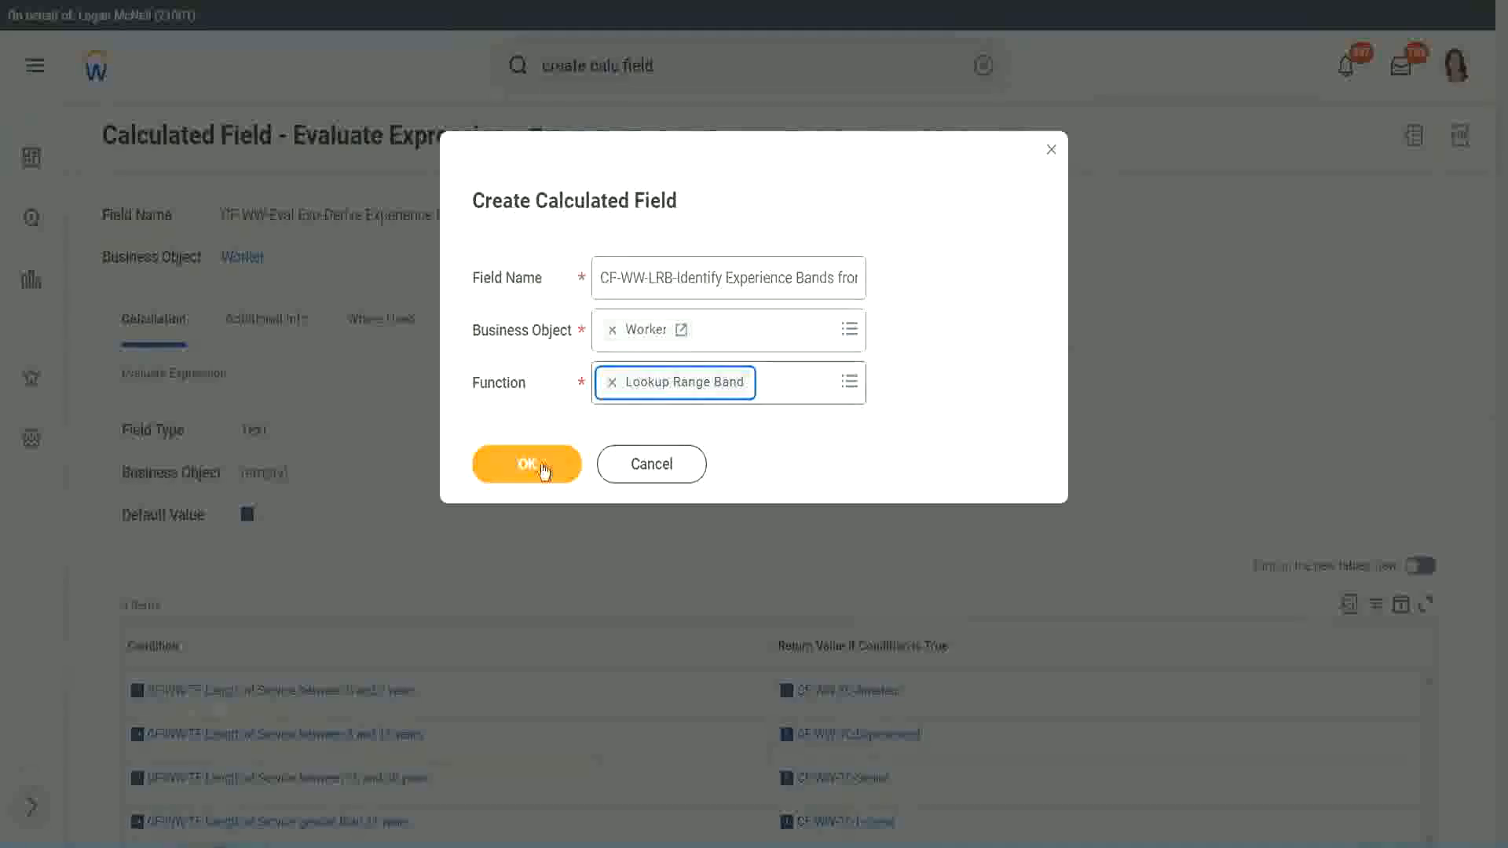
pyautogui.click(539, 467)
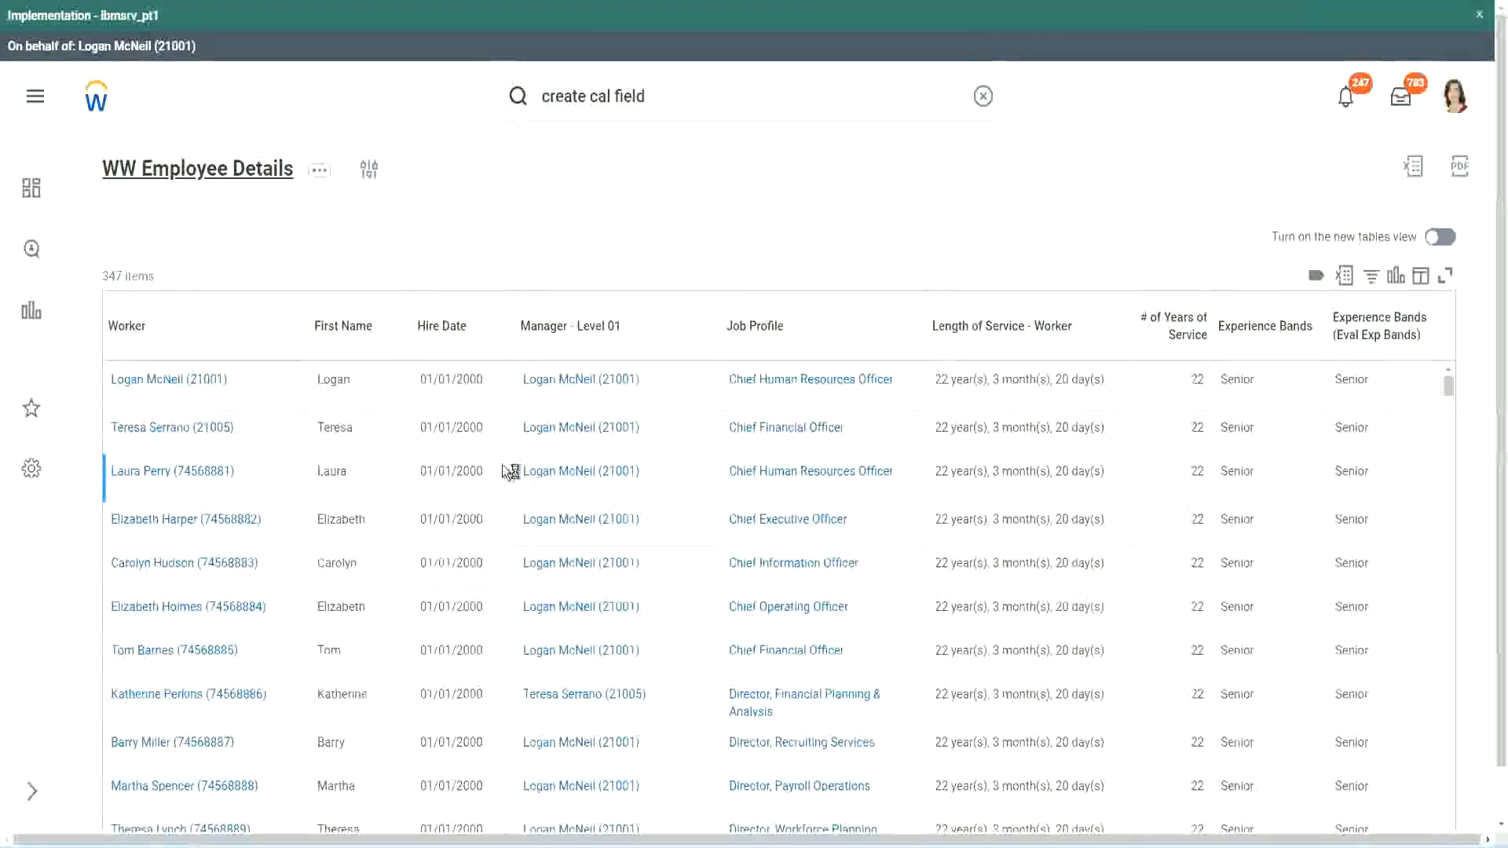
# - Copy the "CF-WW-Convert Text To Number-Number of Years from Length of Service" name from the report definition and use it as the source field
pyautogui.scroll(-5, 505, 511)
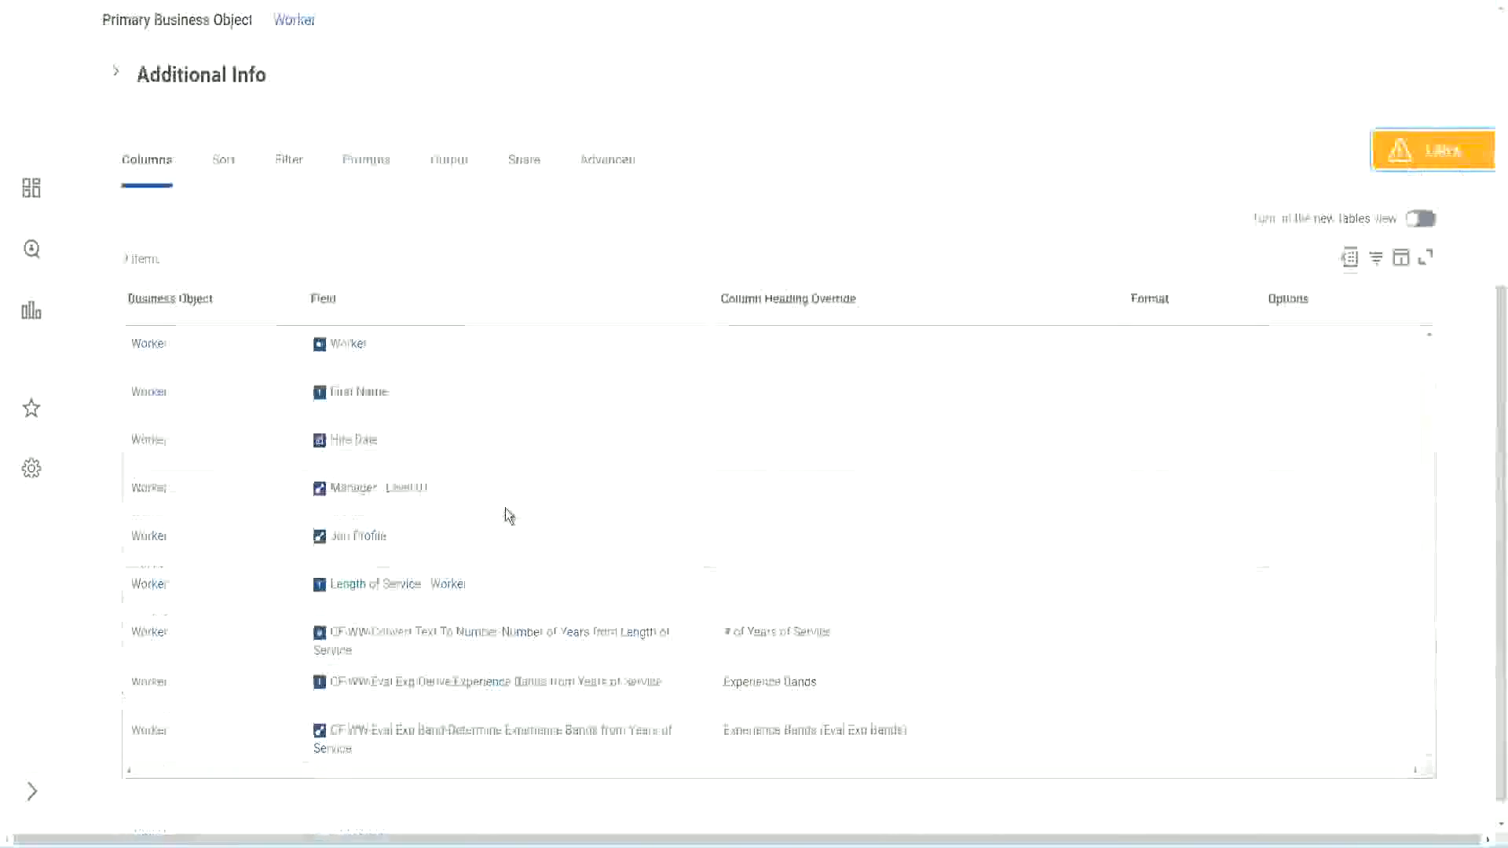
pyautogui.rightClick(477, 611)
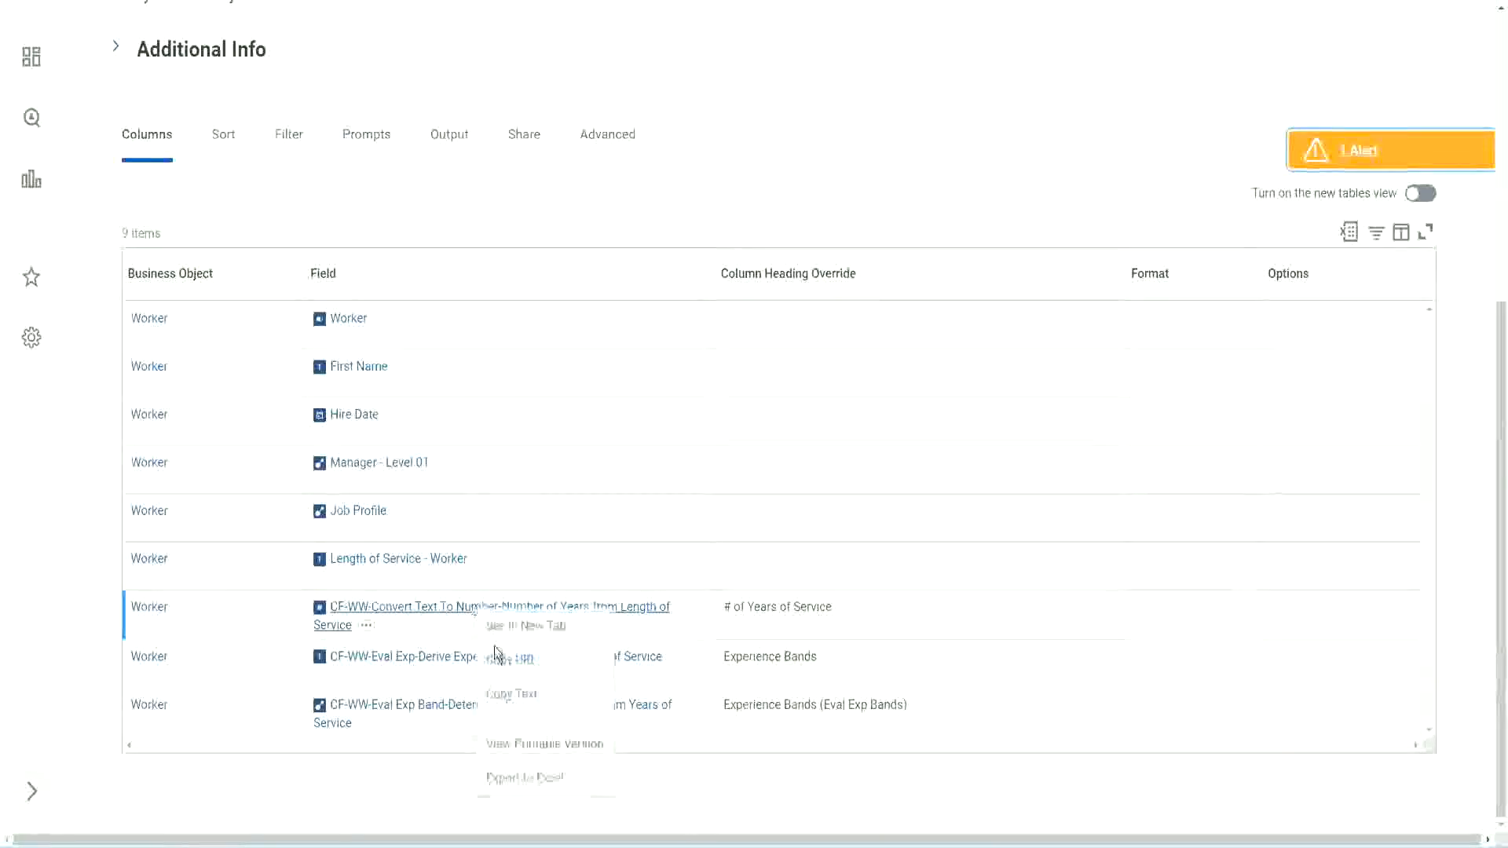
pyautogui.click(520, 702)
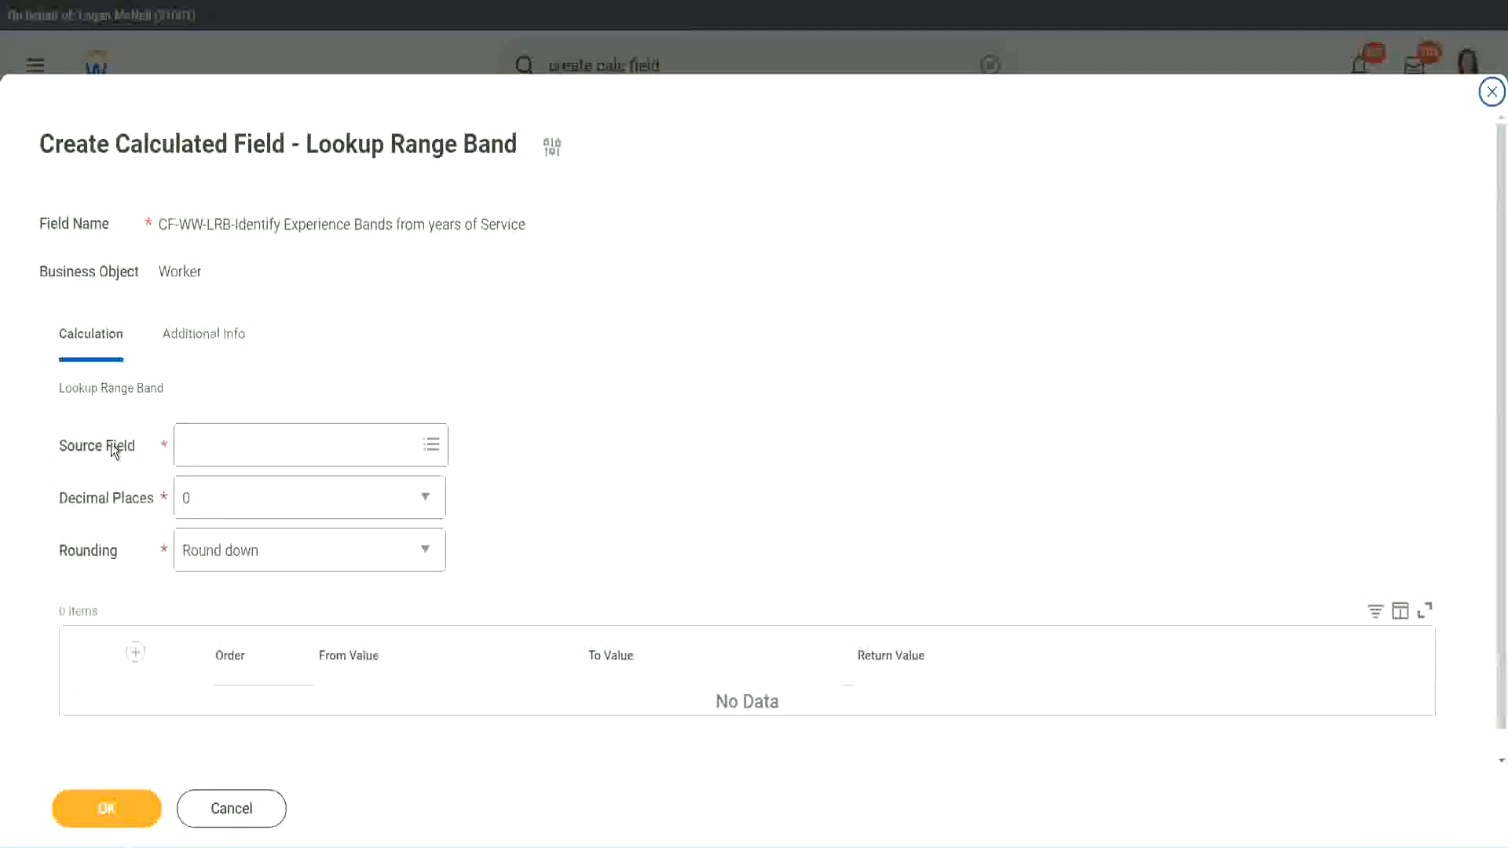
pyautogui.click(235, 447)
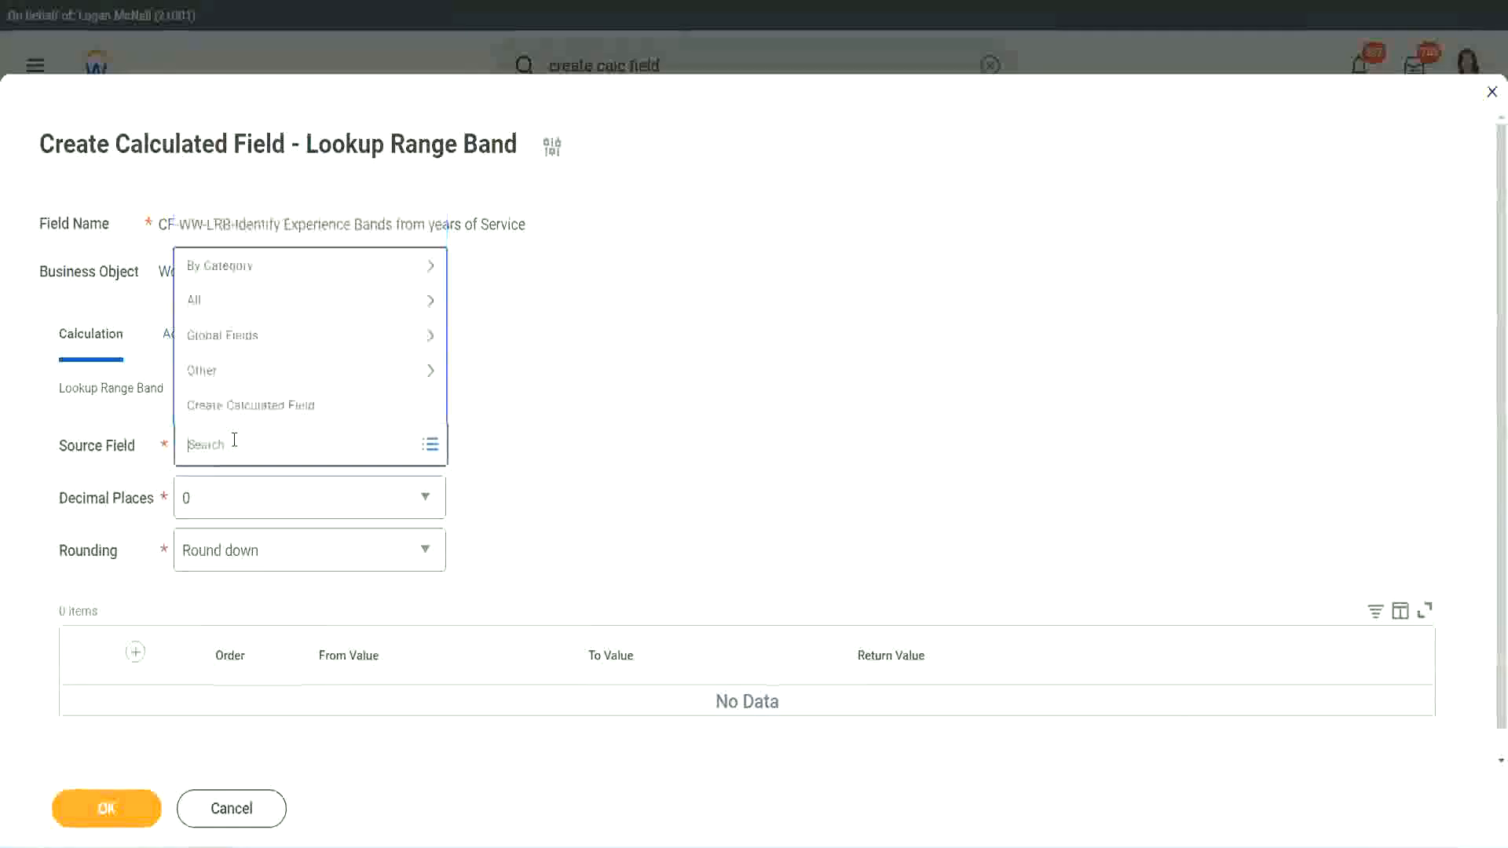
pyautogui.hotkey('ctrl', 'v')
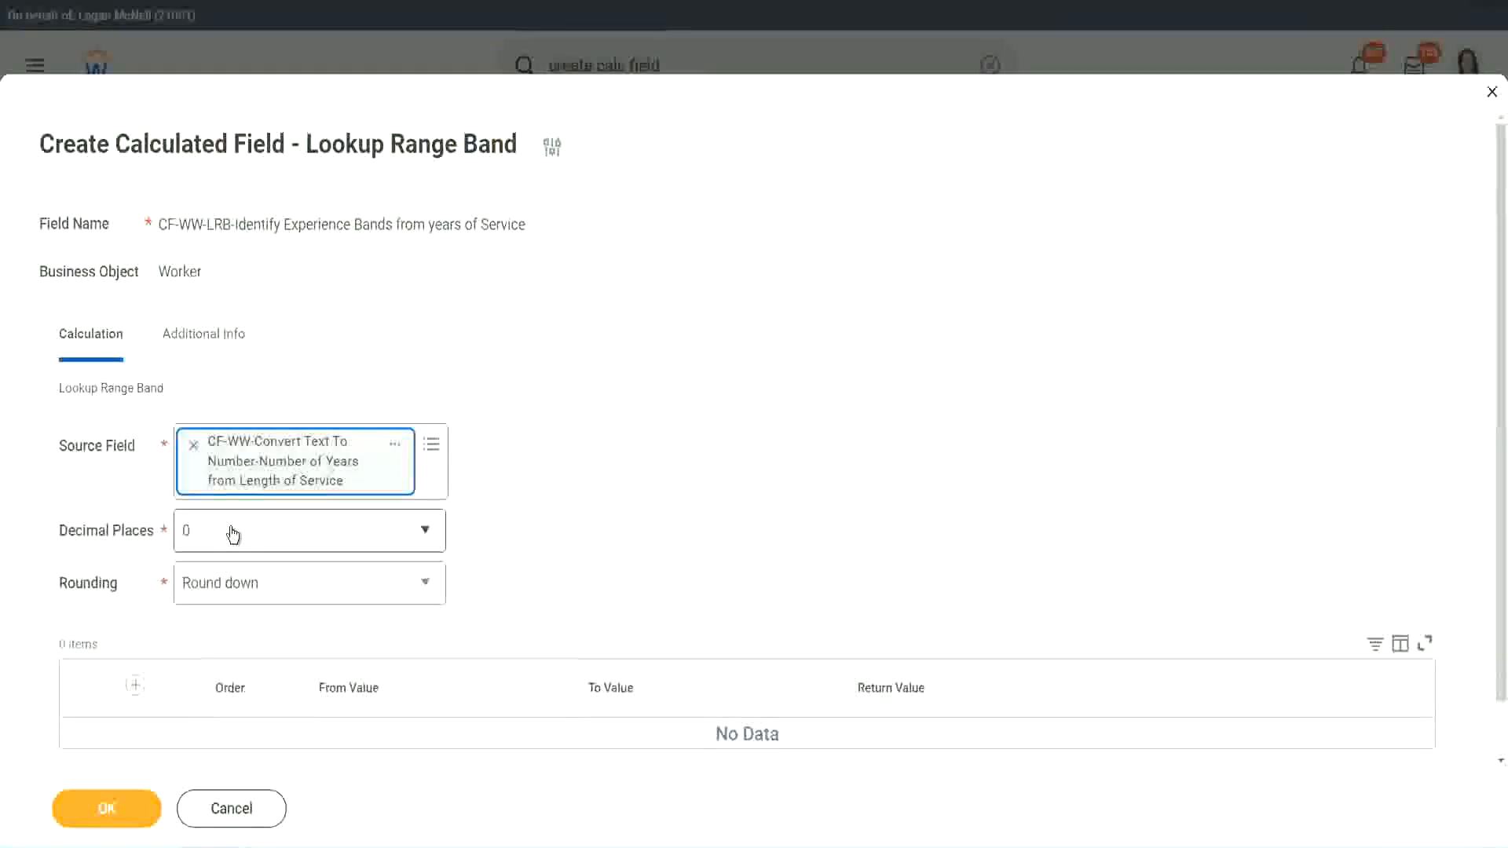
# - Keep 0 decimal places and set the rounding of the lookup range band to Round
pyautogui.click(294, 539)
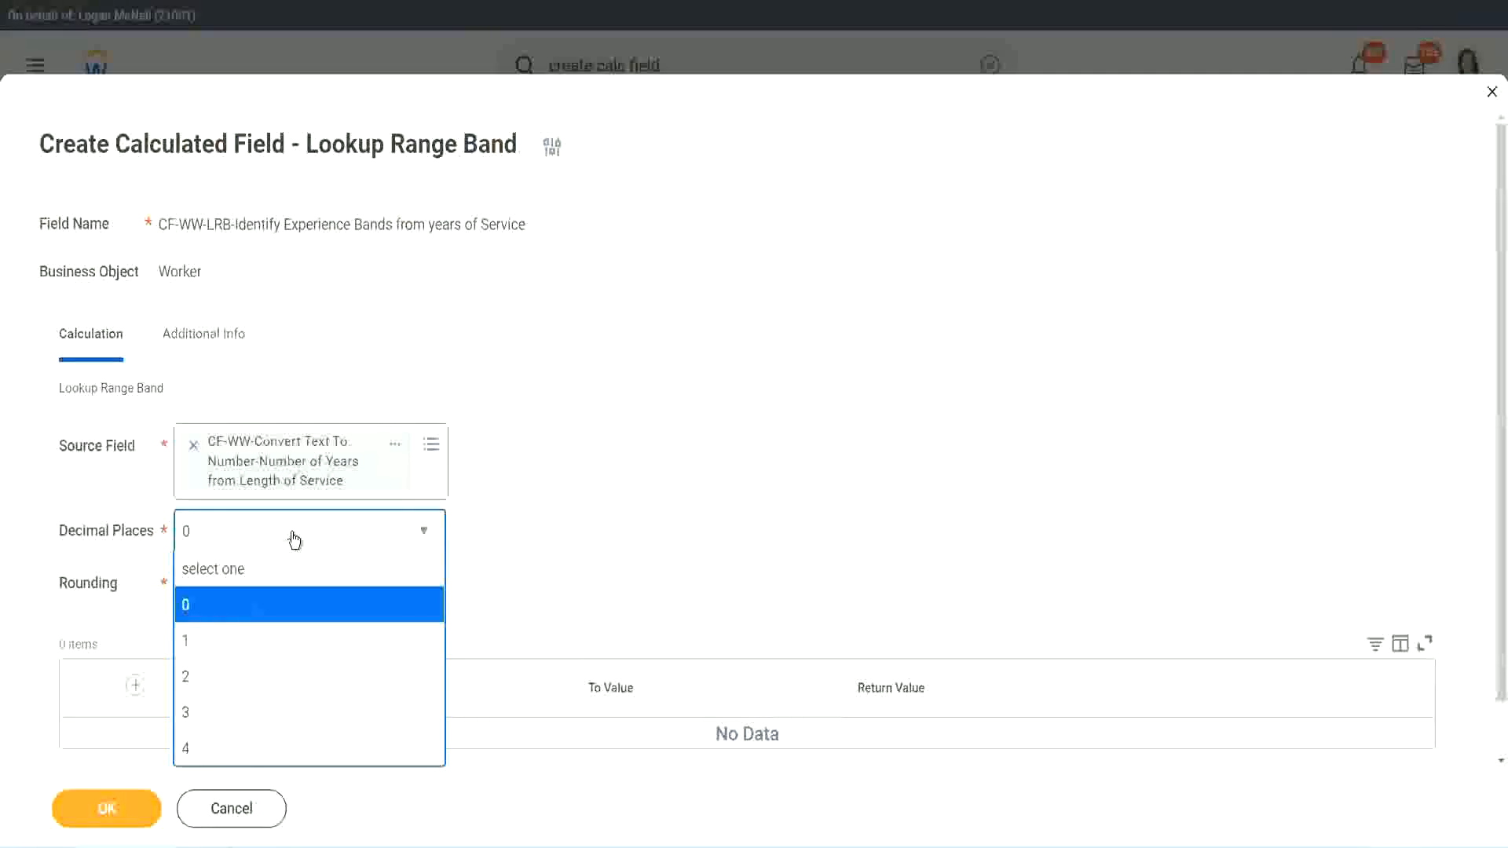
pyautogui.click(587, 516)
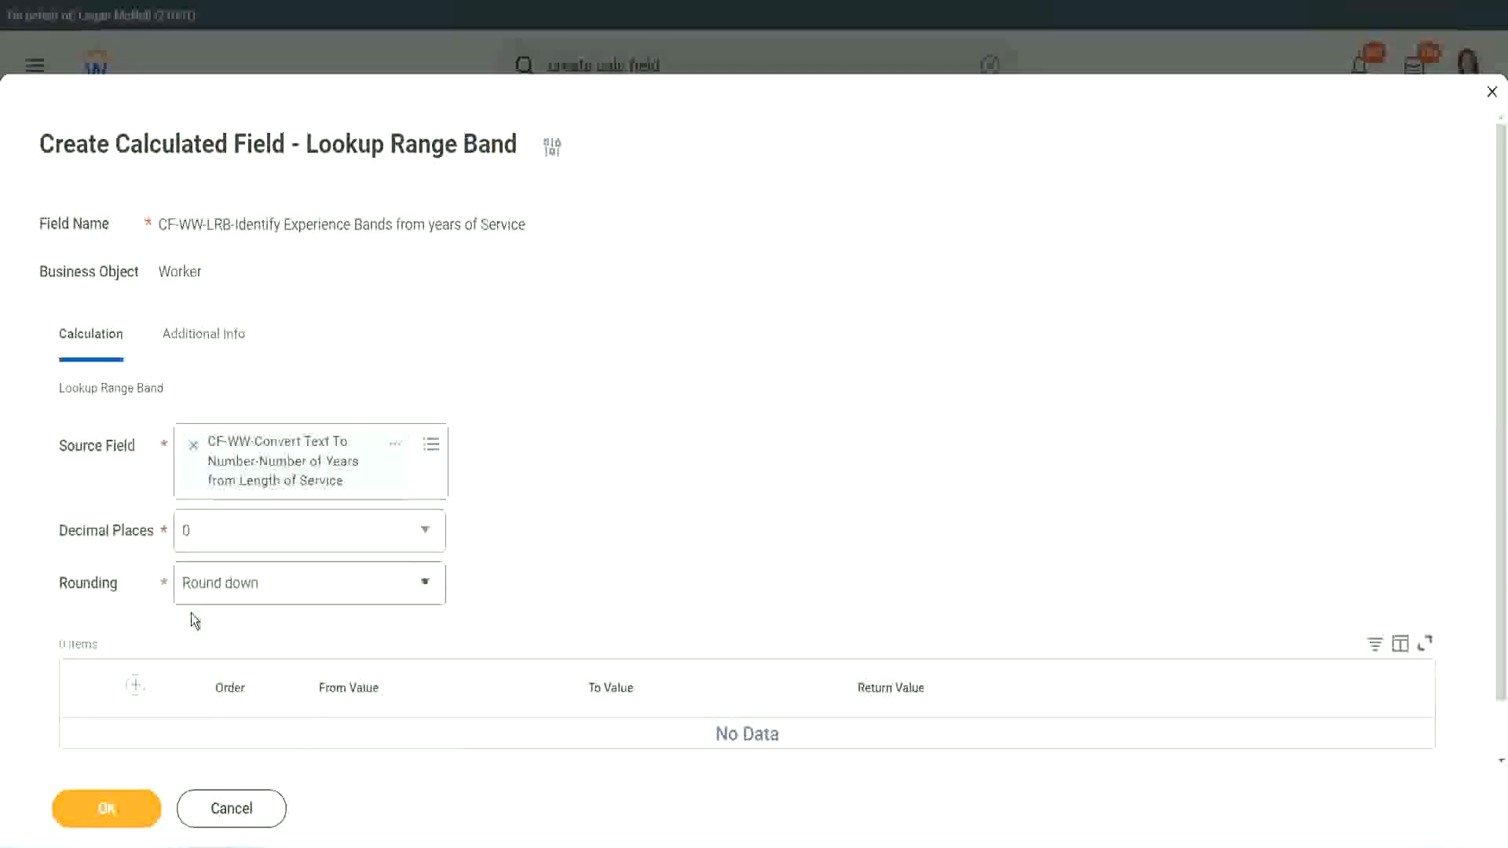
pyautogui.click(241, 585)
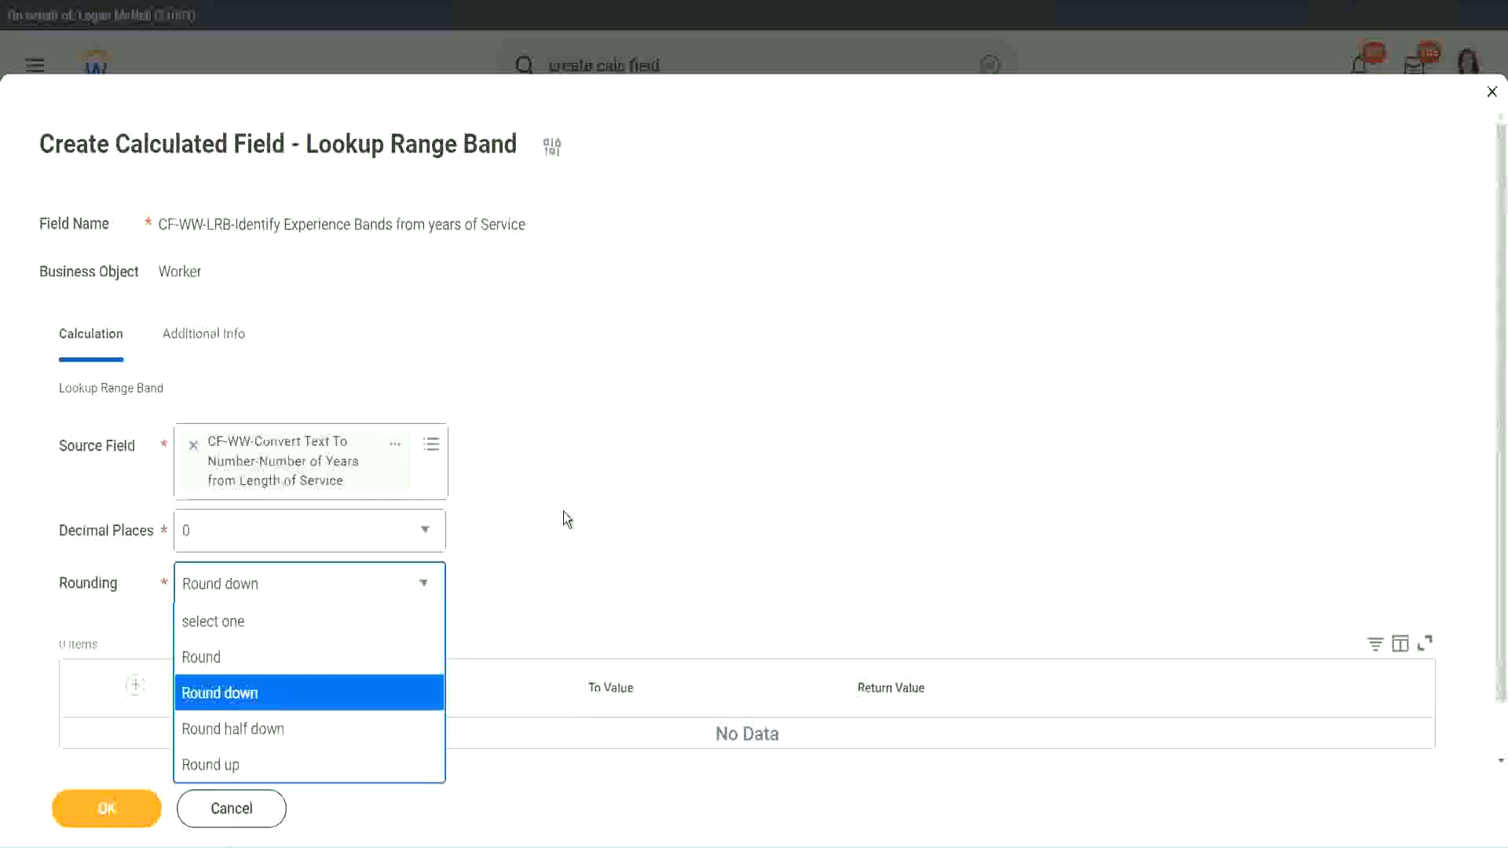
pyautogui.click(530, 578)
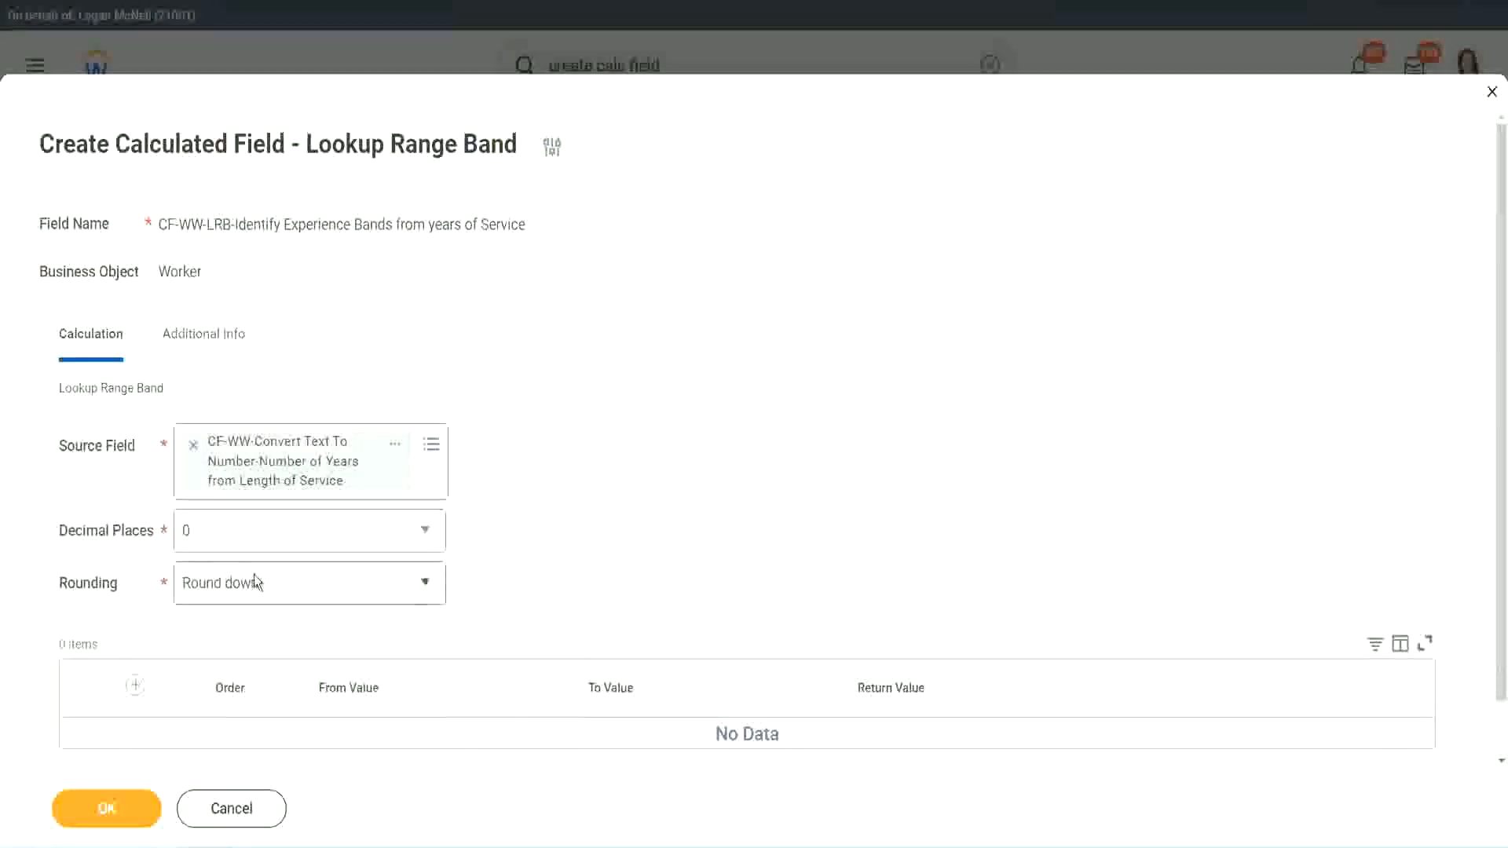
pyautogui.click(259, 595)
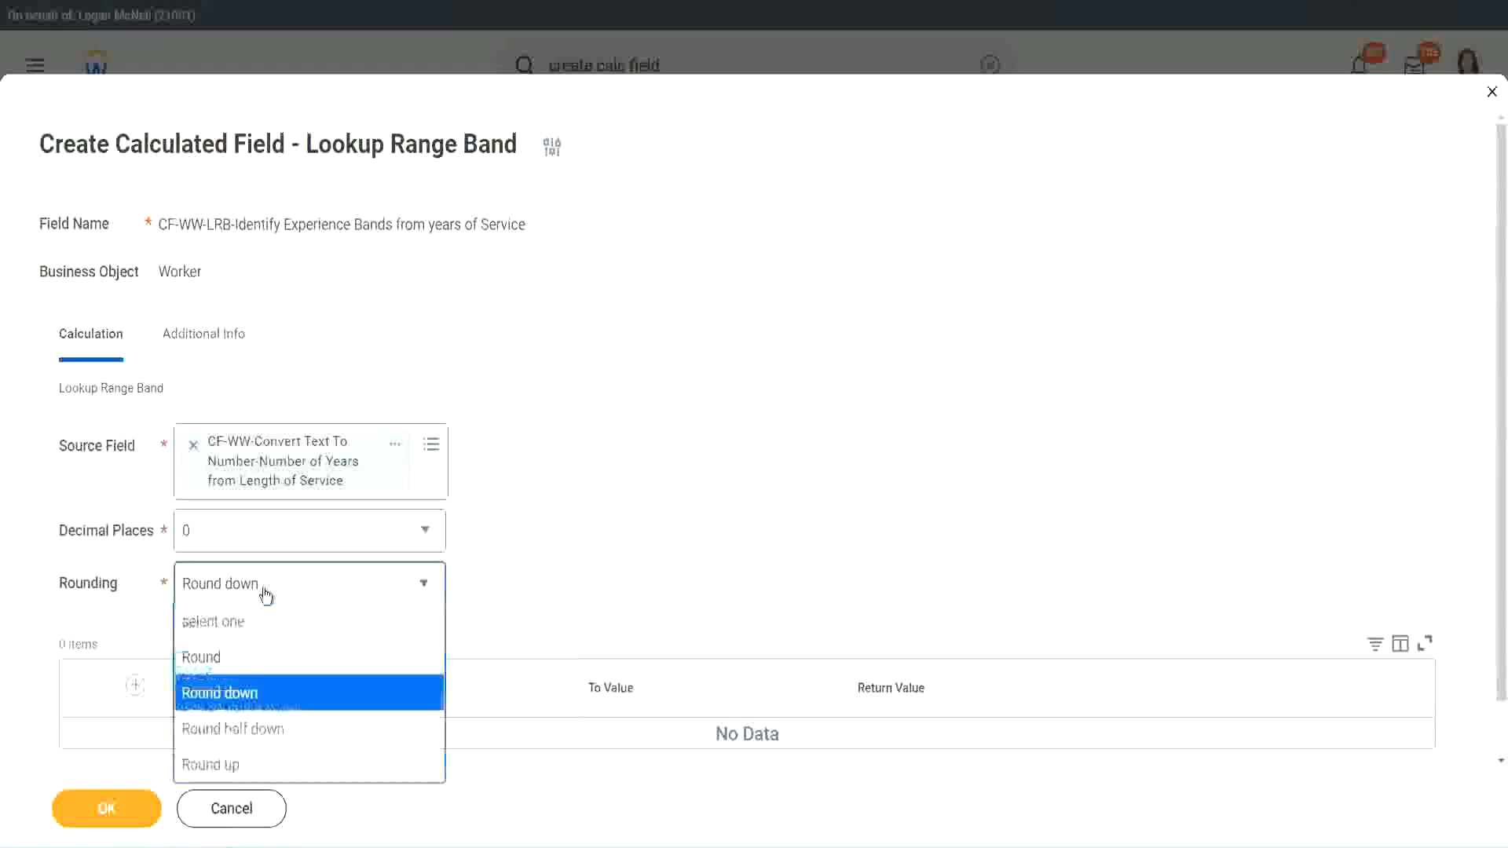
pyautogui.click(251, 659)
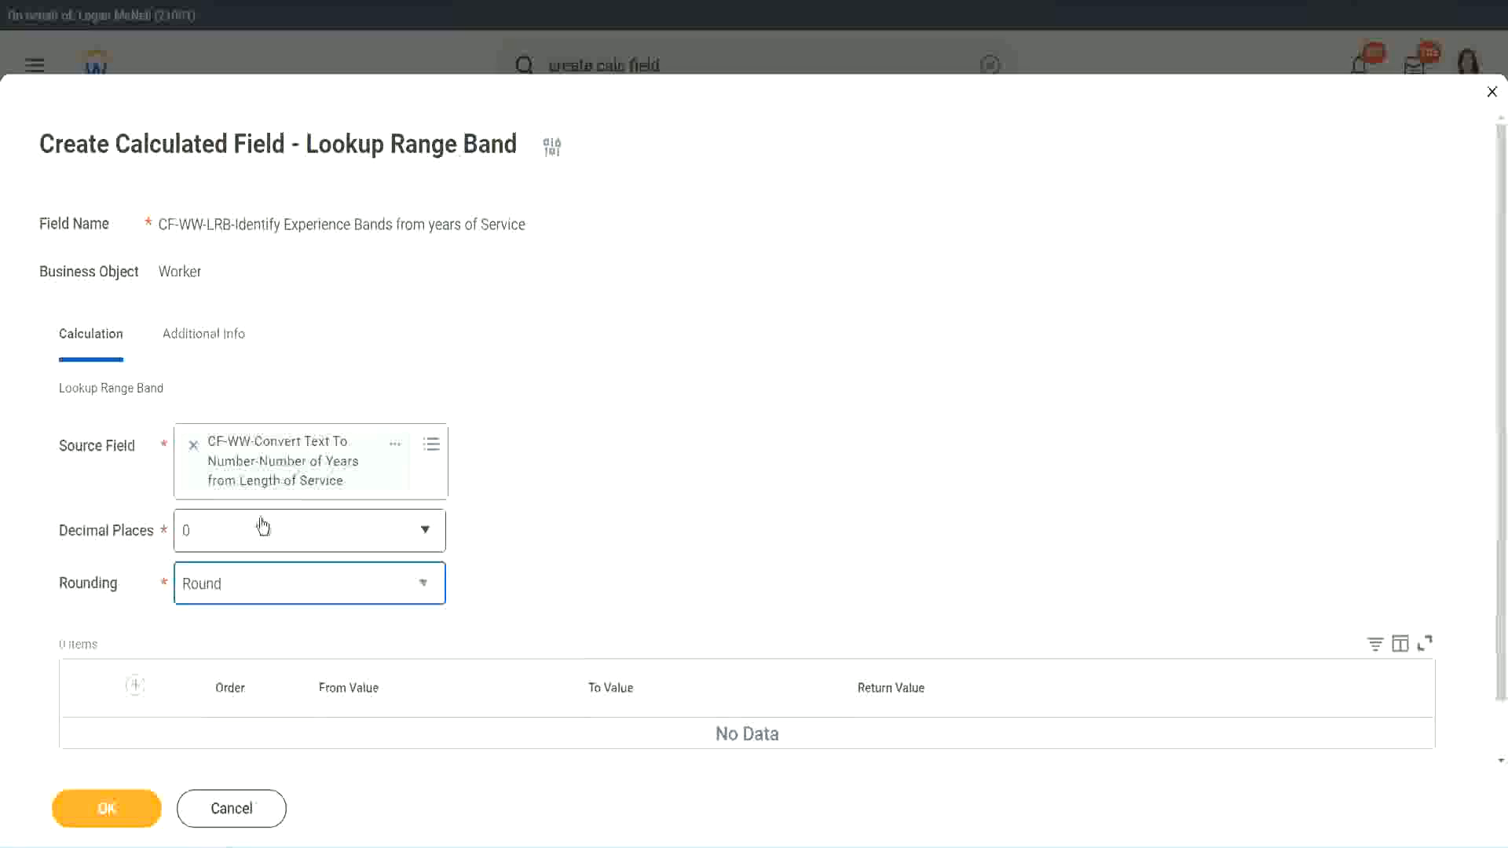
# - Add the first range band row with a From Value of 0 and a To Value of 7
pyautogui.click(137, 687)
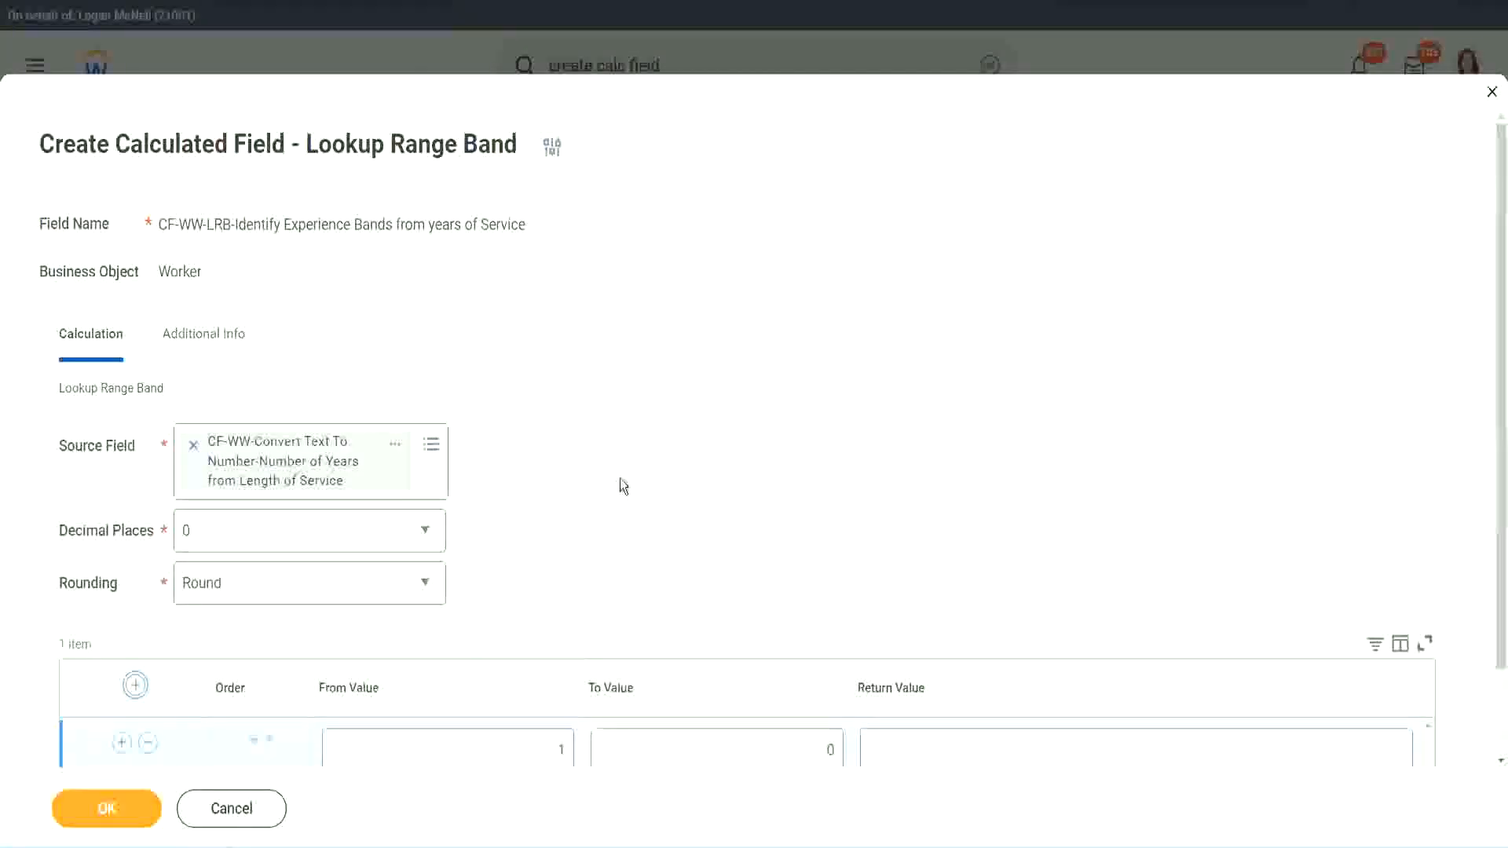
pyautogui.scroll(-2, 630, 482)
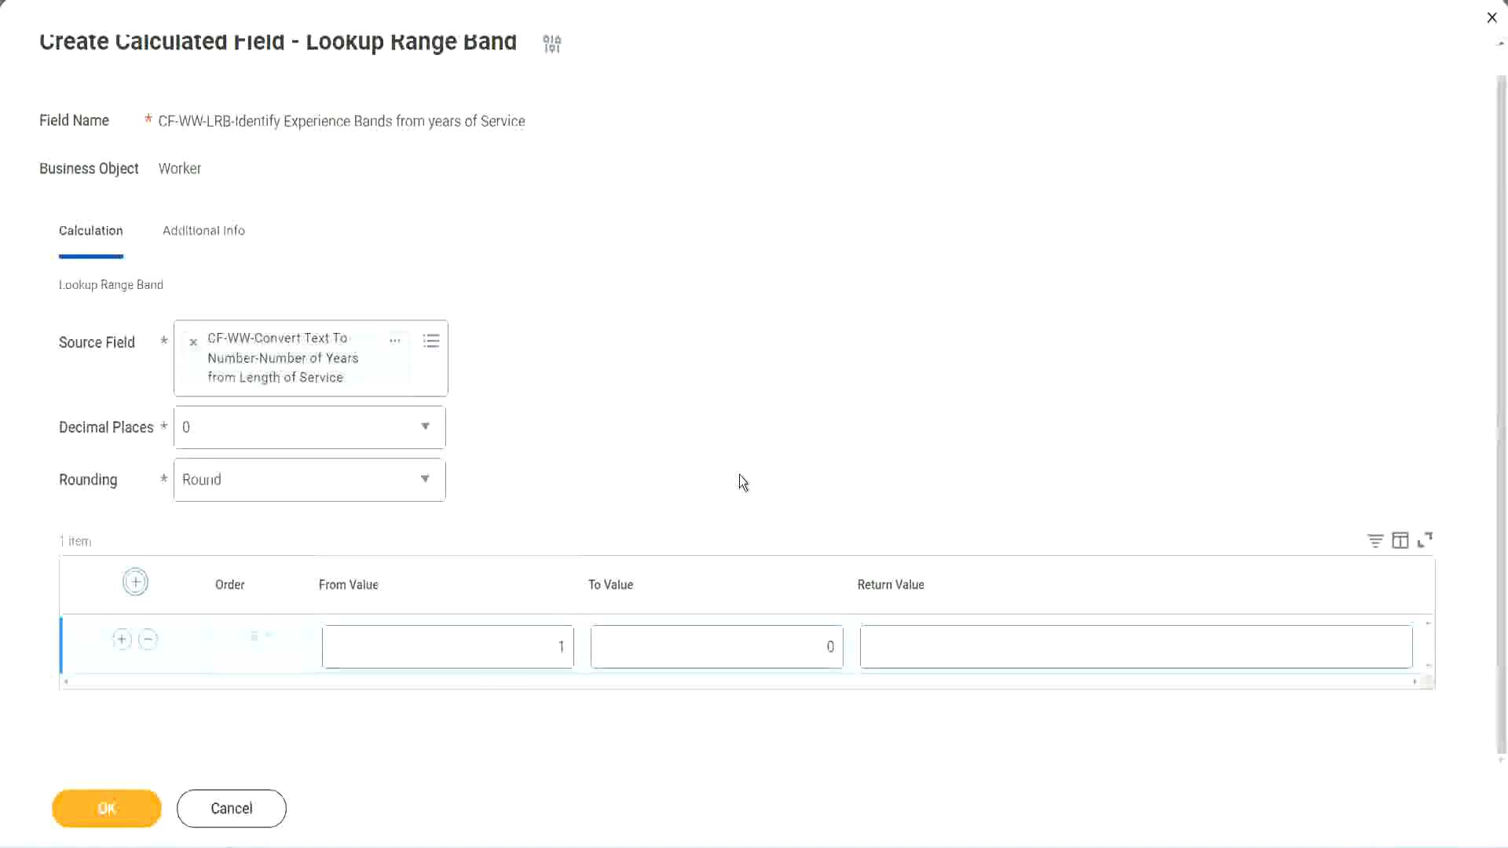
pyautogui.click(550, 653)
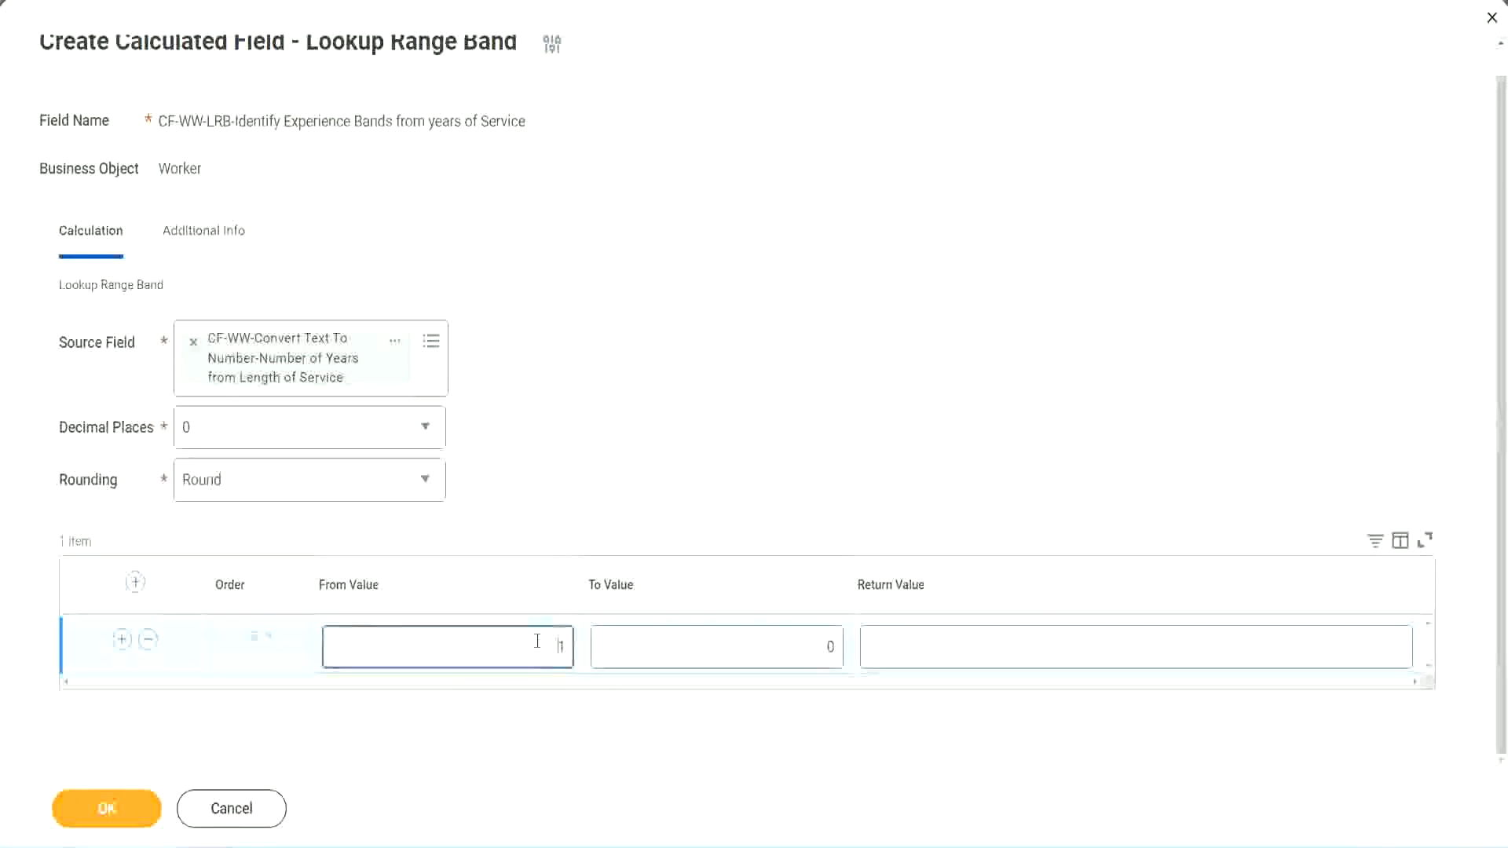
pyautogui.write('0')
pyautogui.press('Tab')
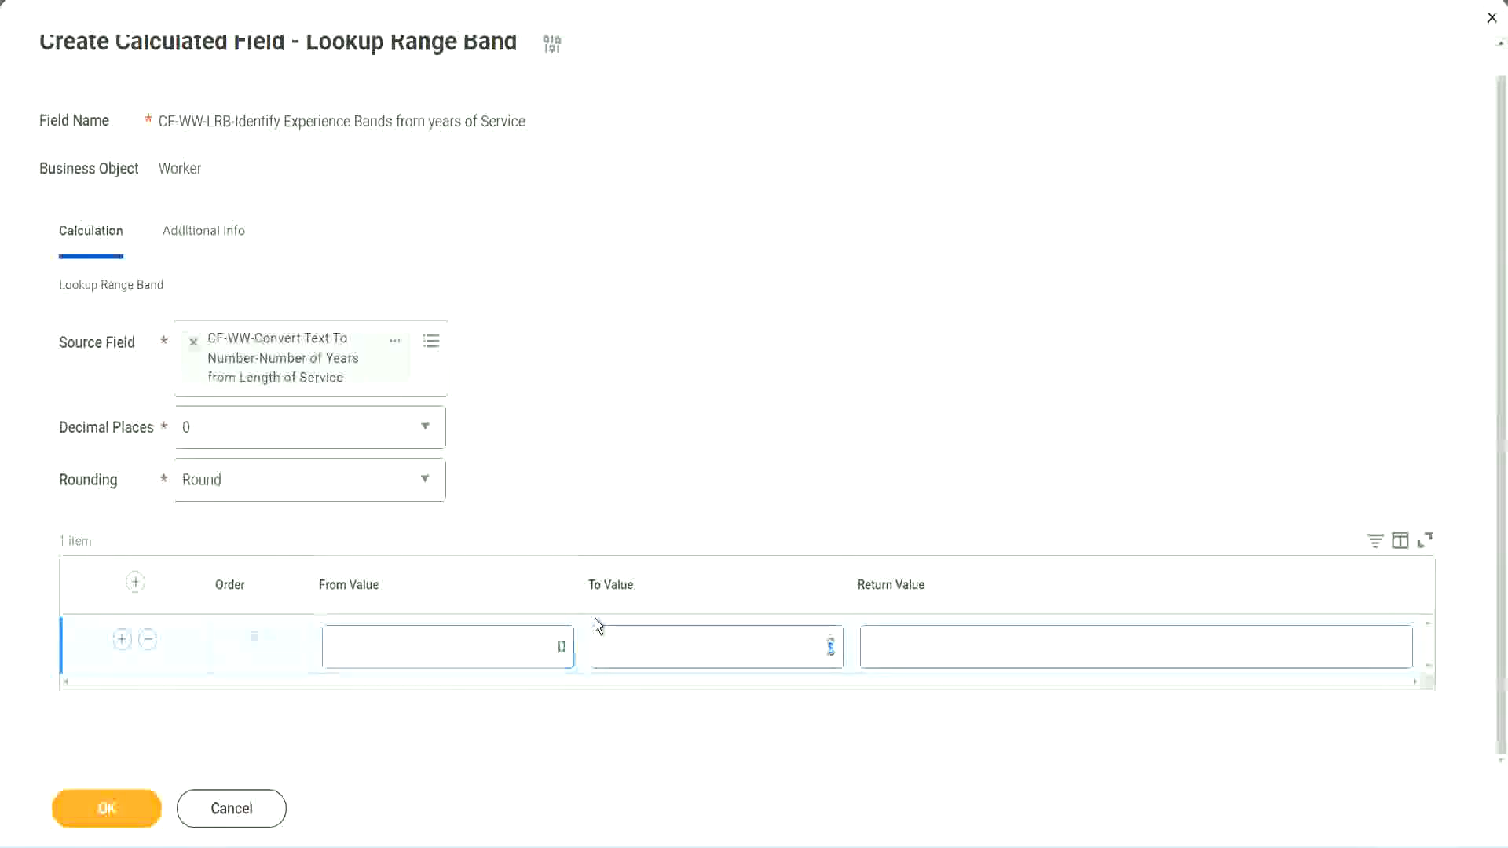
pyautogui.write('7')
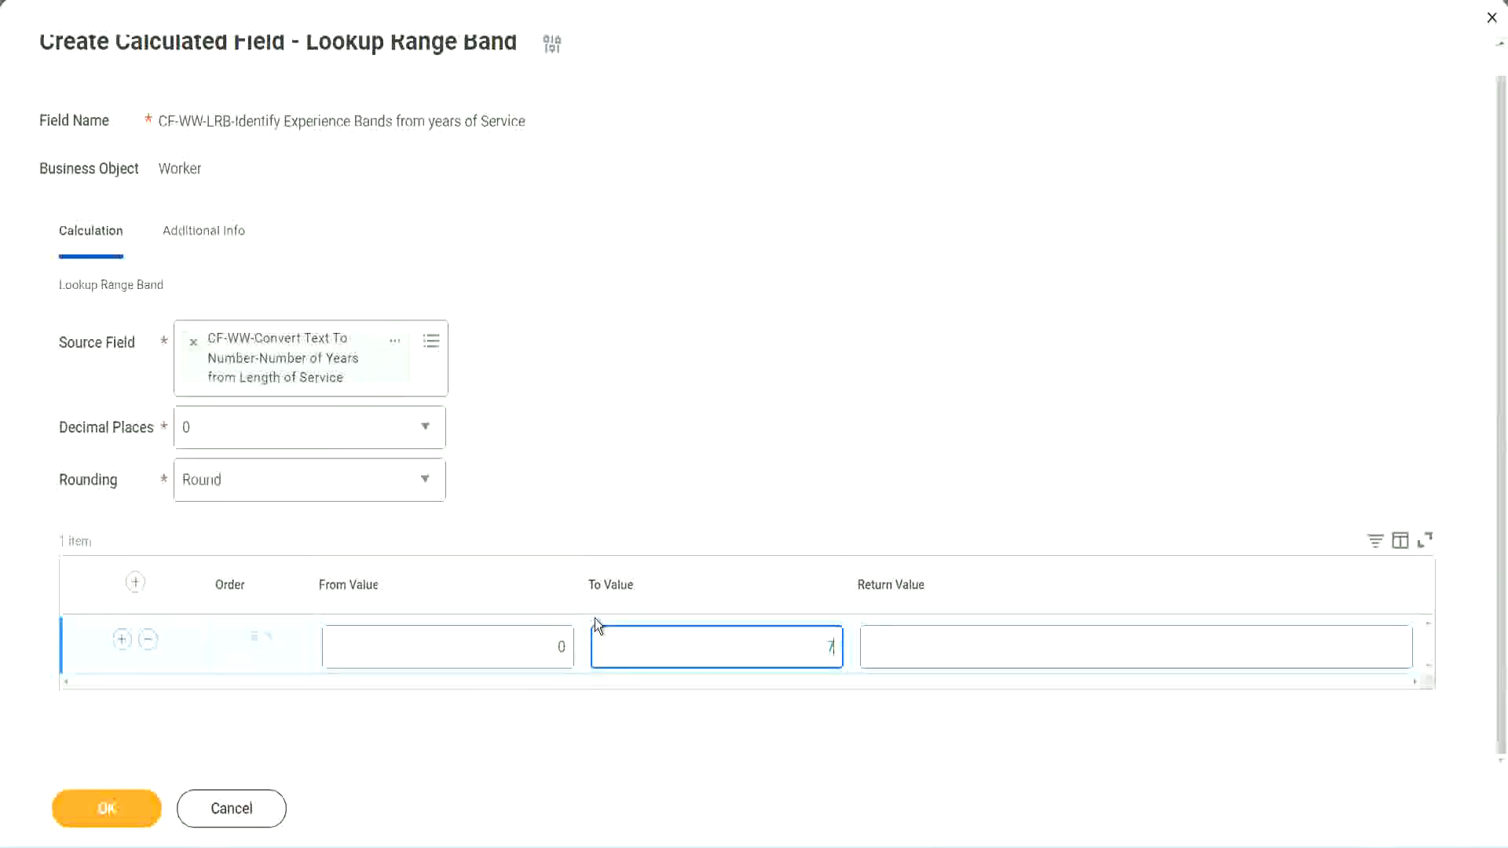
pyautogui.press('Tab')
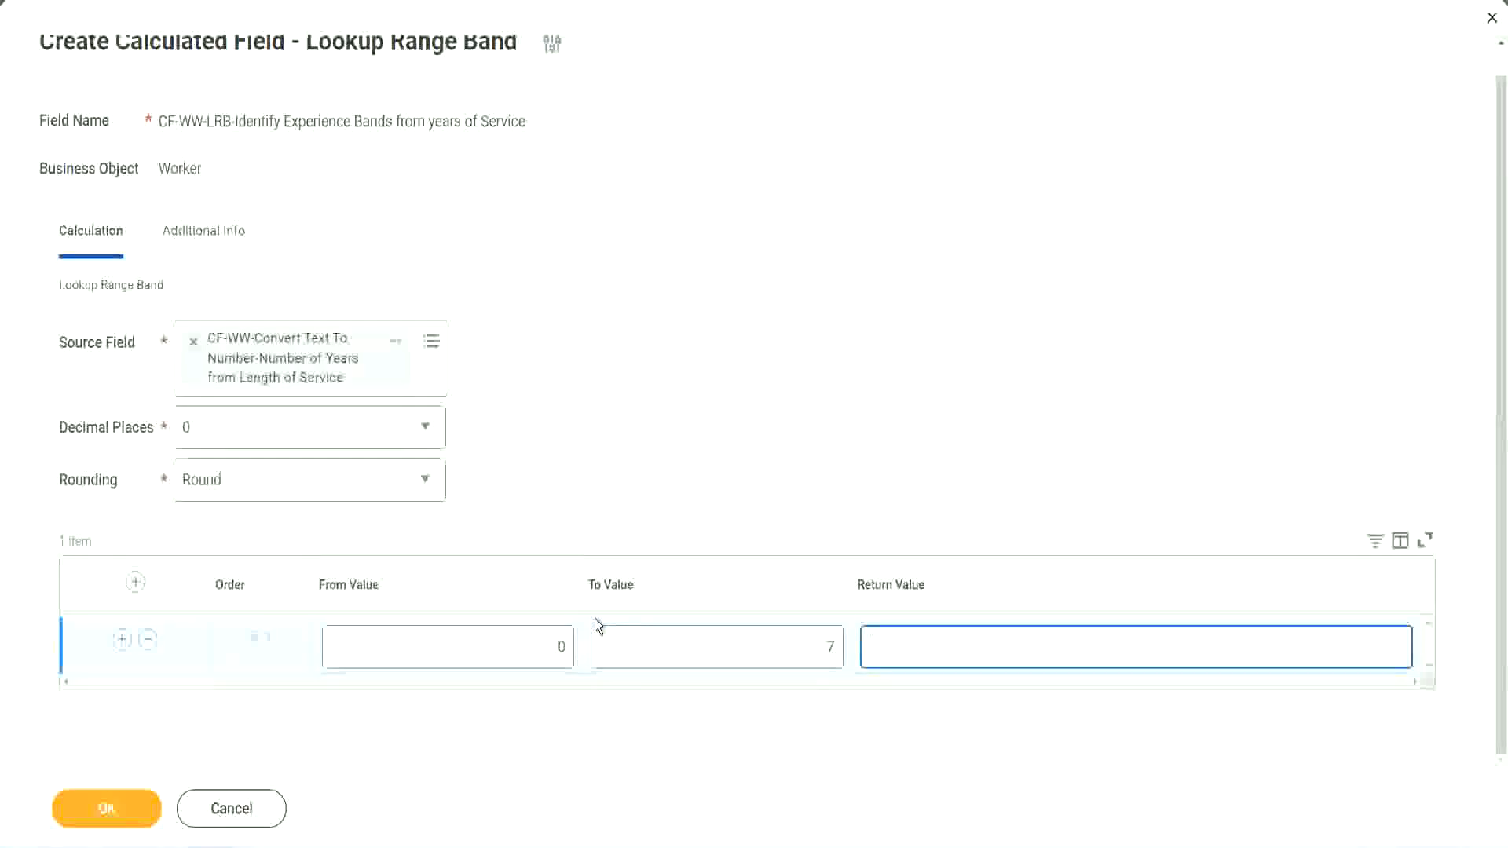
# - Set the return value of the 0 to 7 range band row to Amateur
pyautogui.write('Amateur')
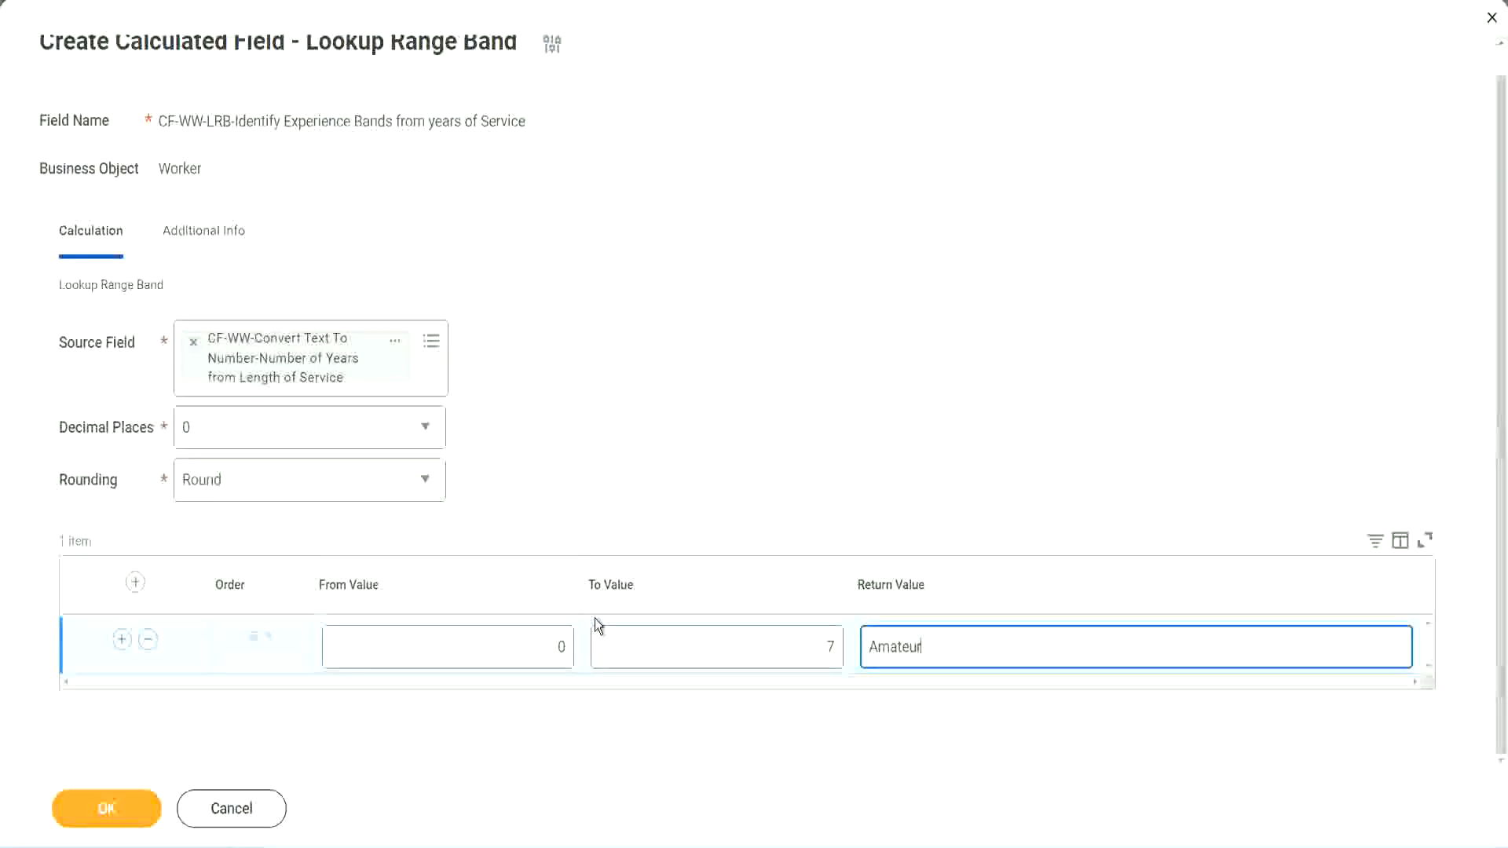
pyautogui.click(525, 646)
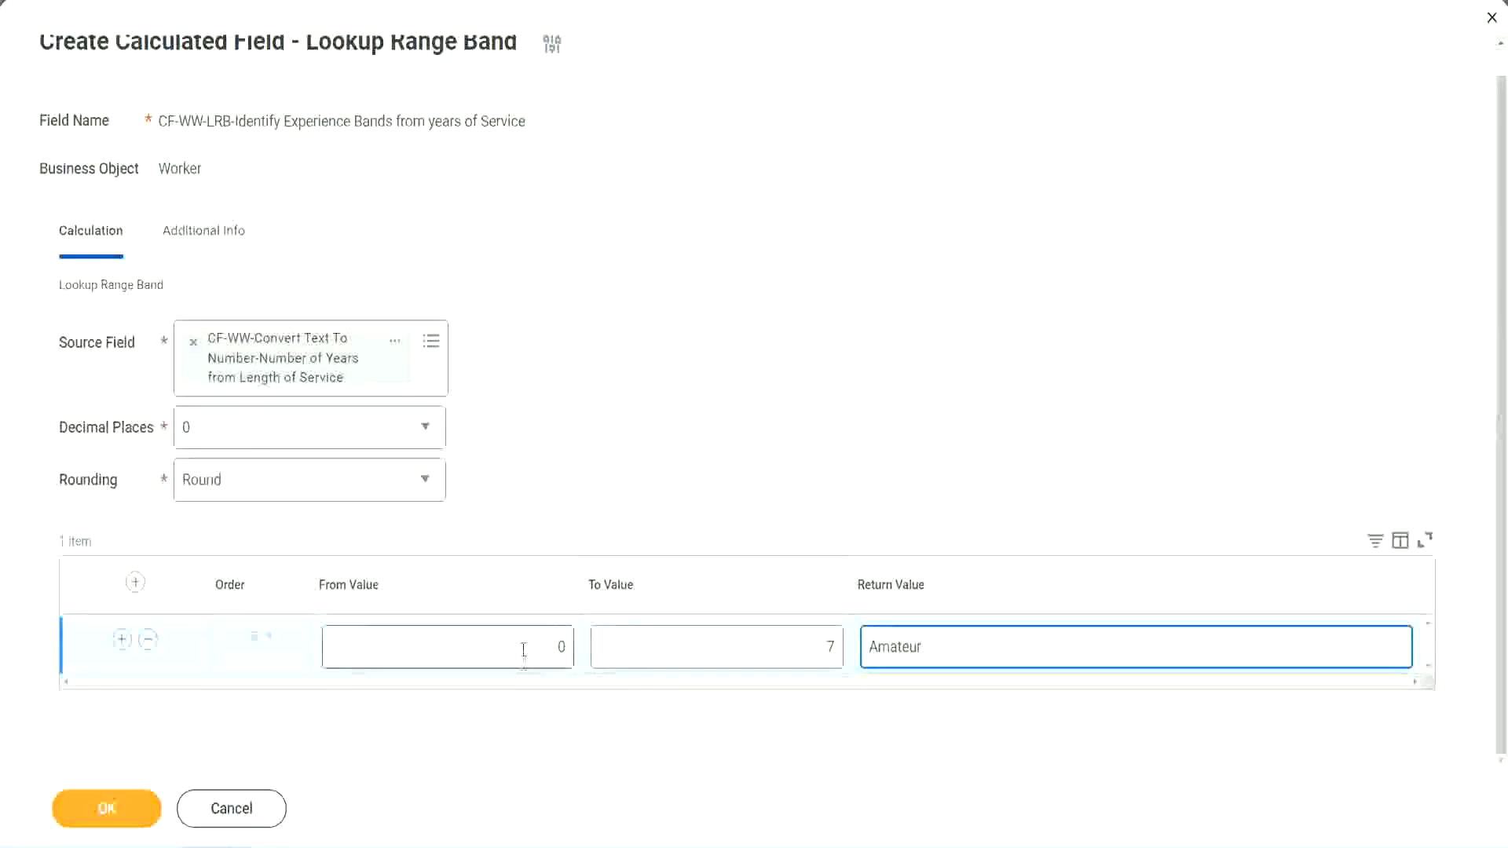
pyautogui.click(816, 637)
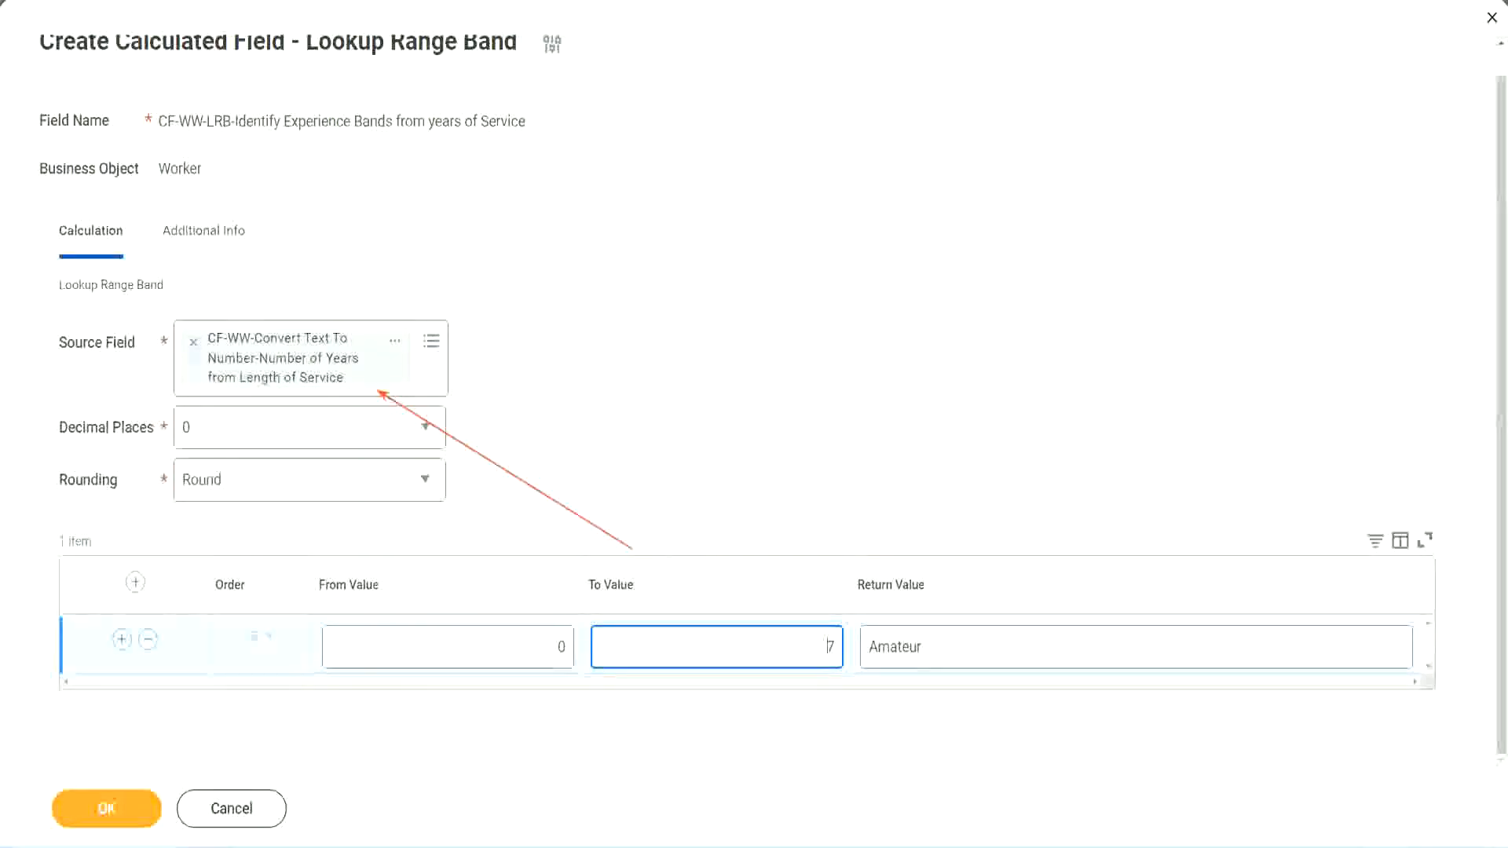
# - Add a second range band row from 8 to 15 with the return value Experienced
pyautogui.click(122, 640)
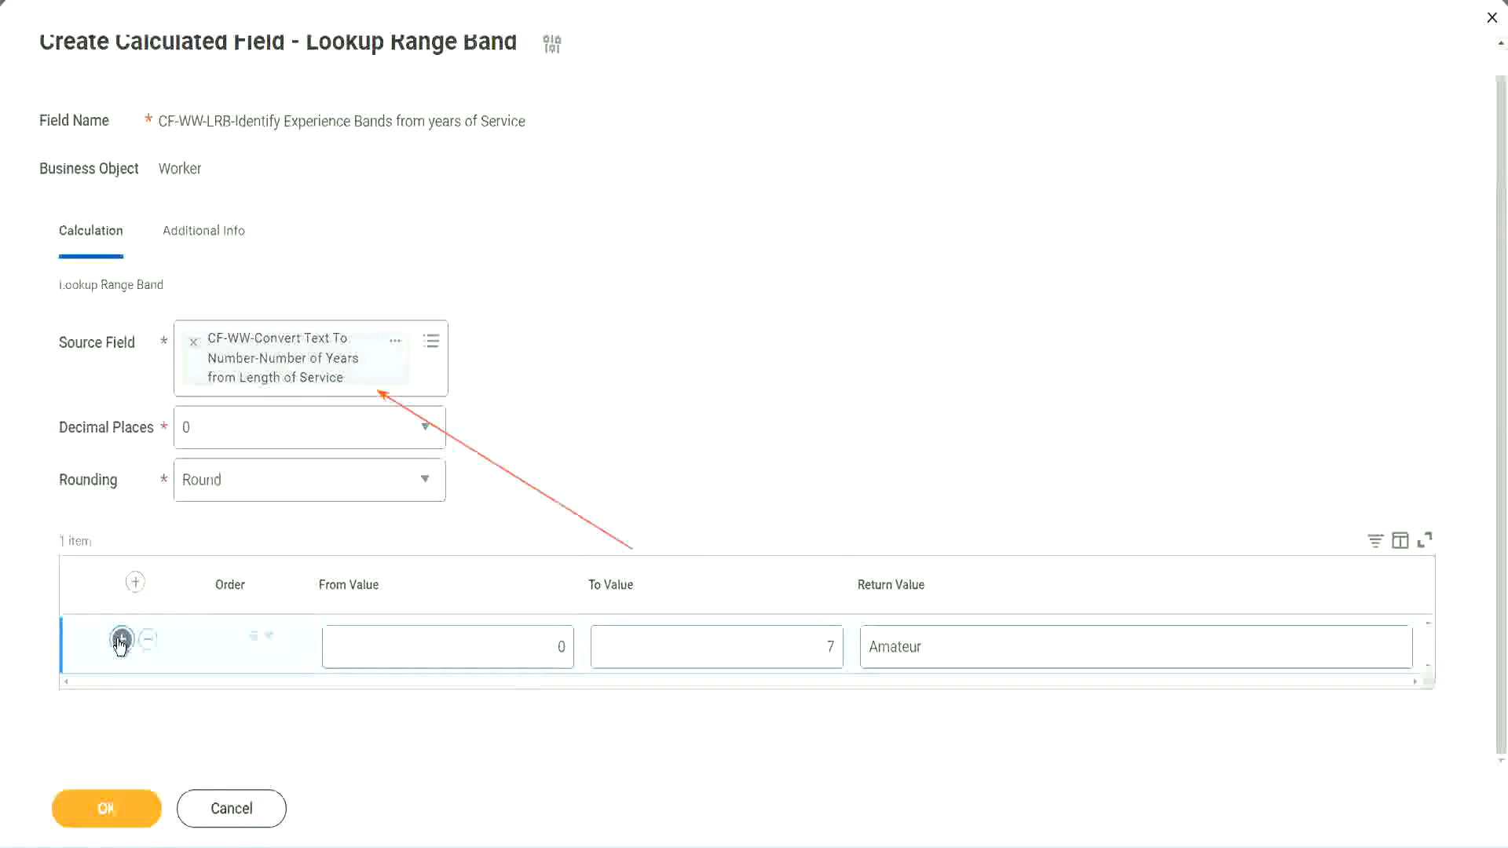
pyautogui.click(569, 704)
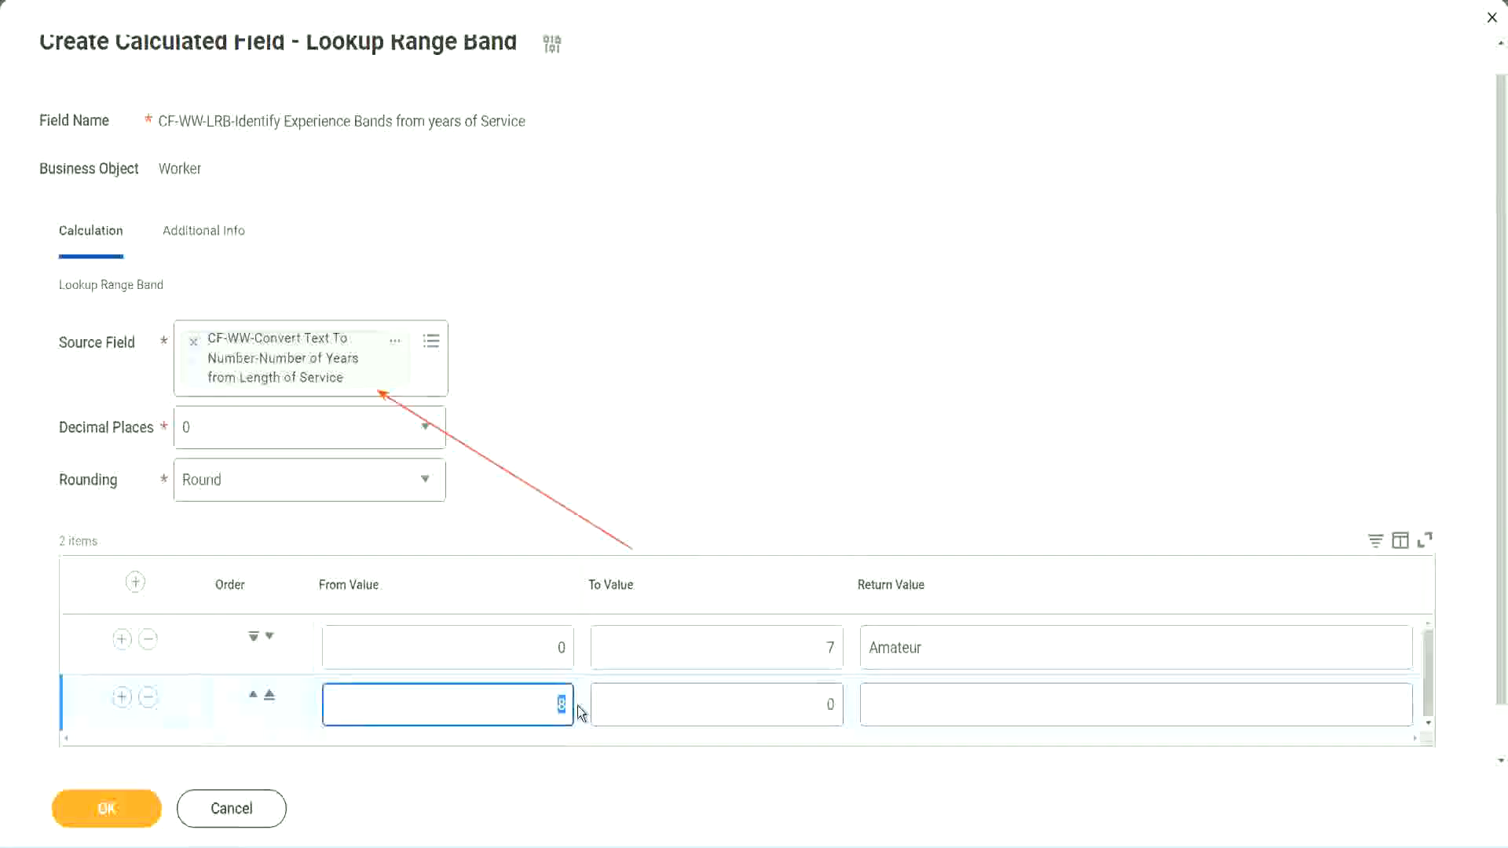
pyautogui.click(545, 648)
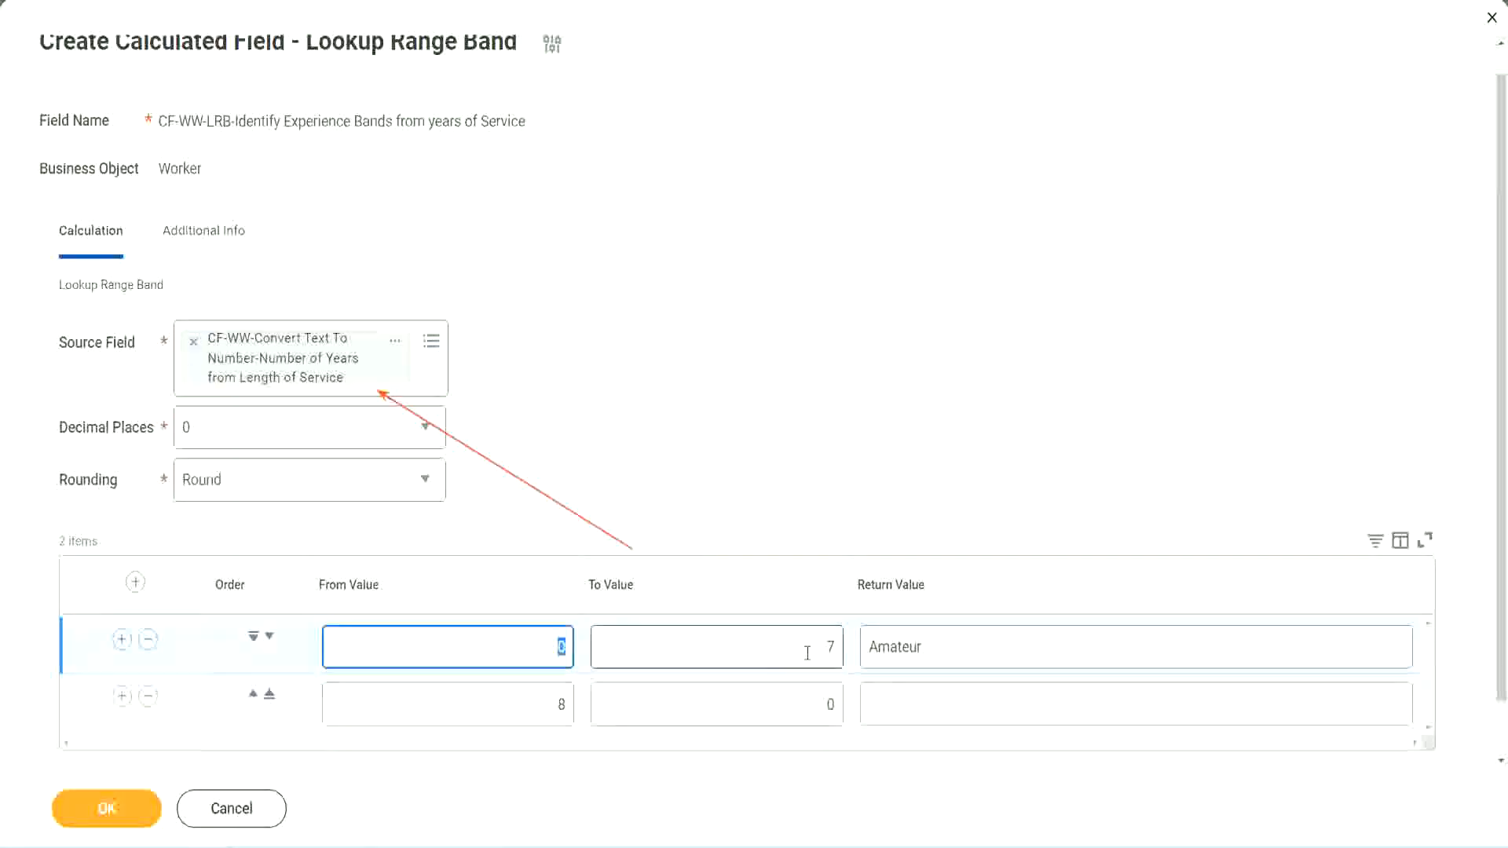
pyautogui.click(821, 647)
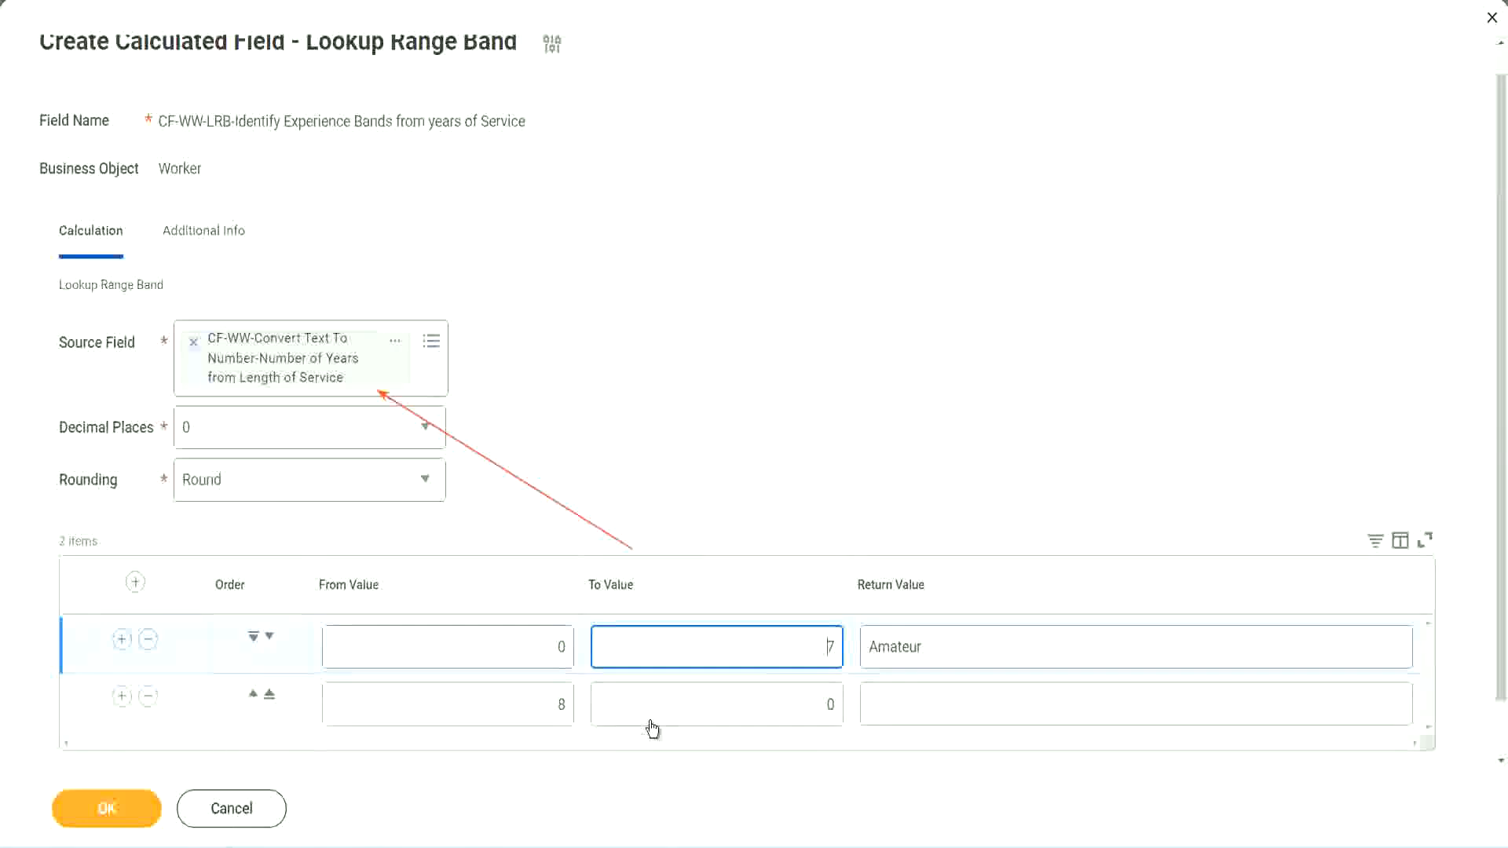
pyautogui.click(539, 711)
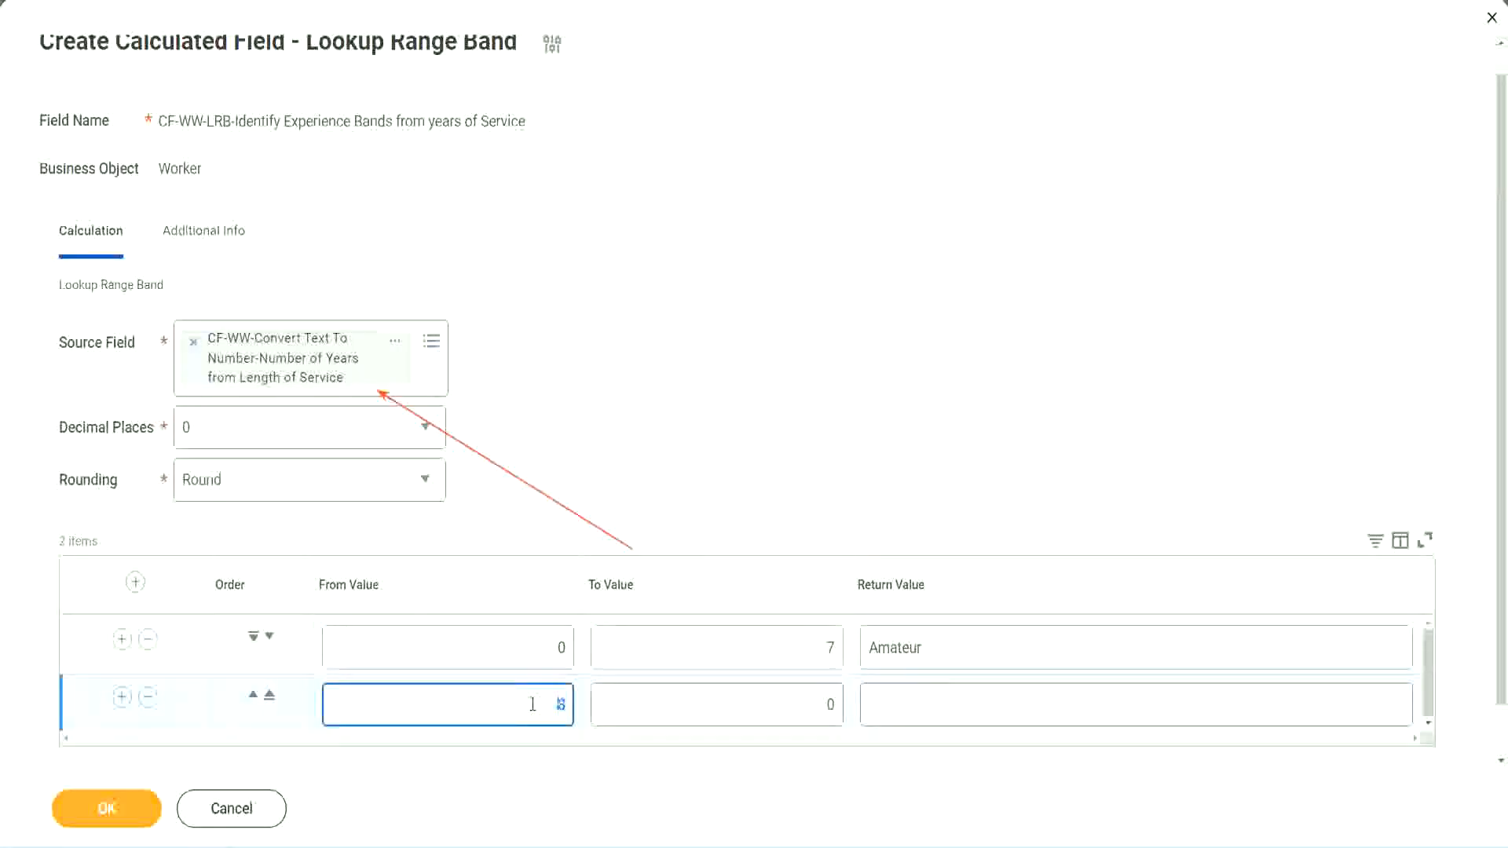
pyautogui.click(532, 704)
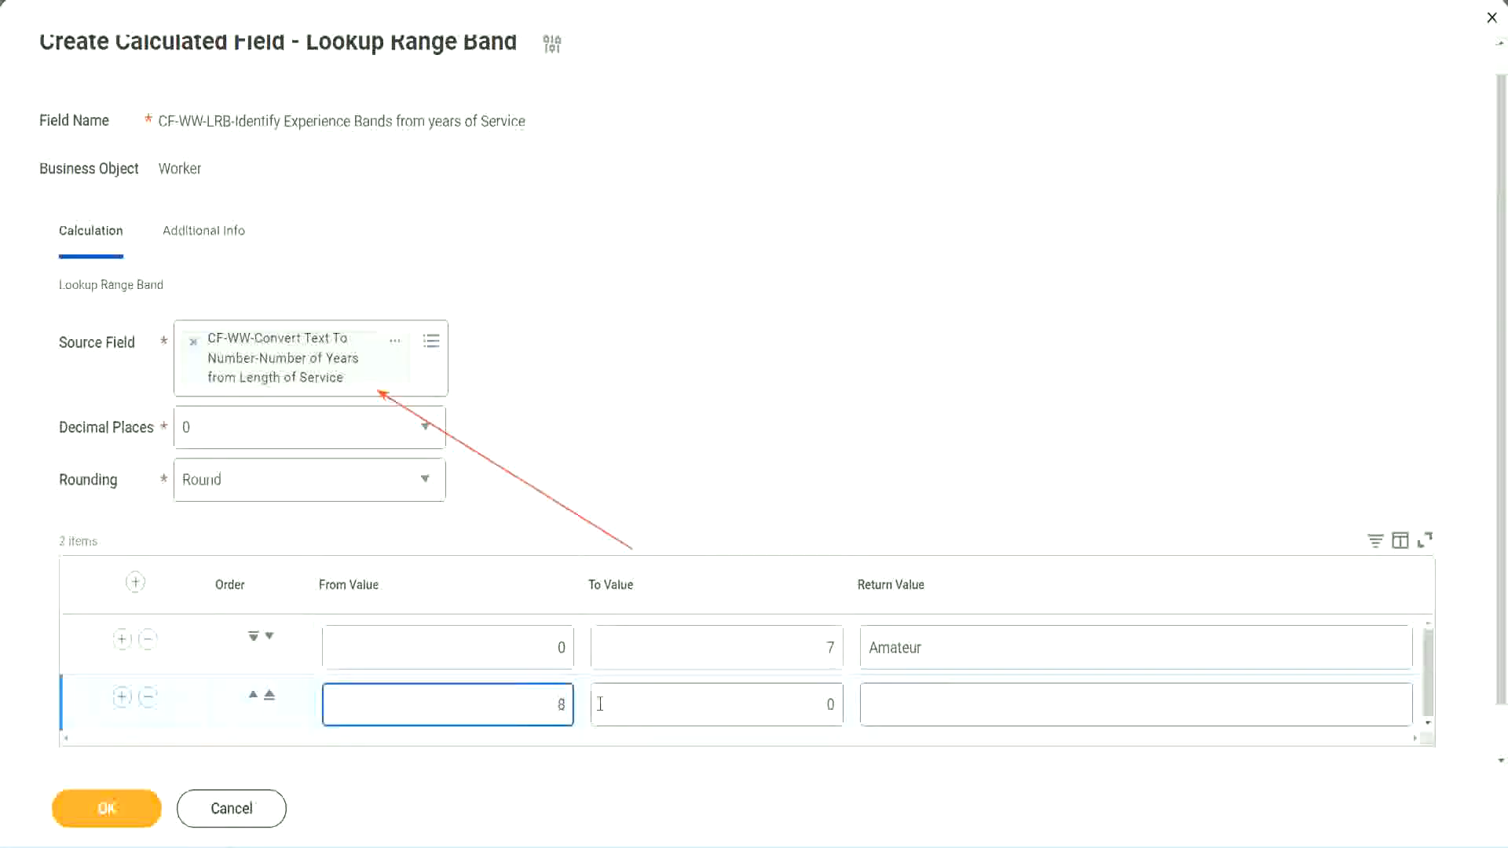
pyautogui.click(816, 705)
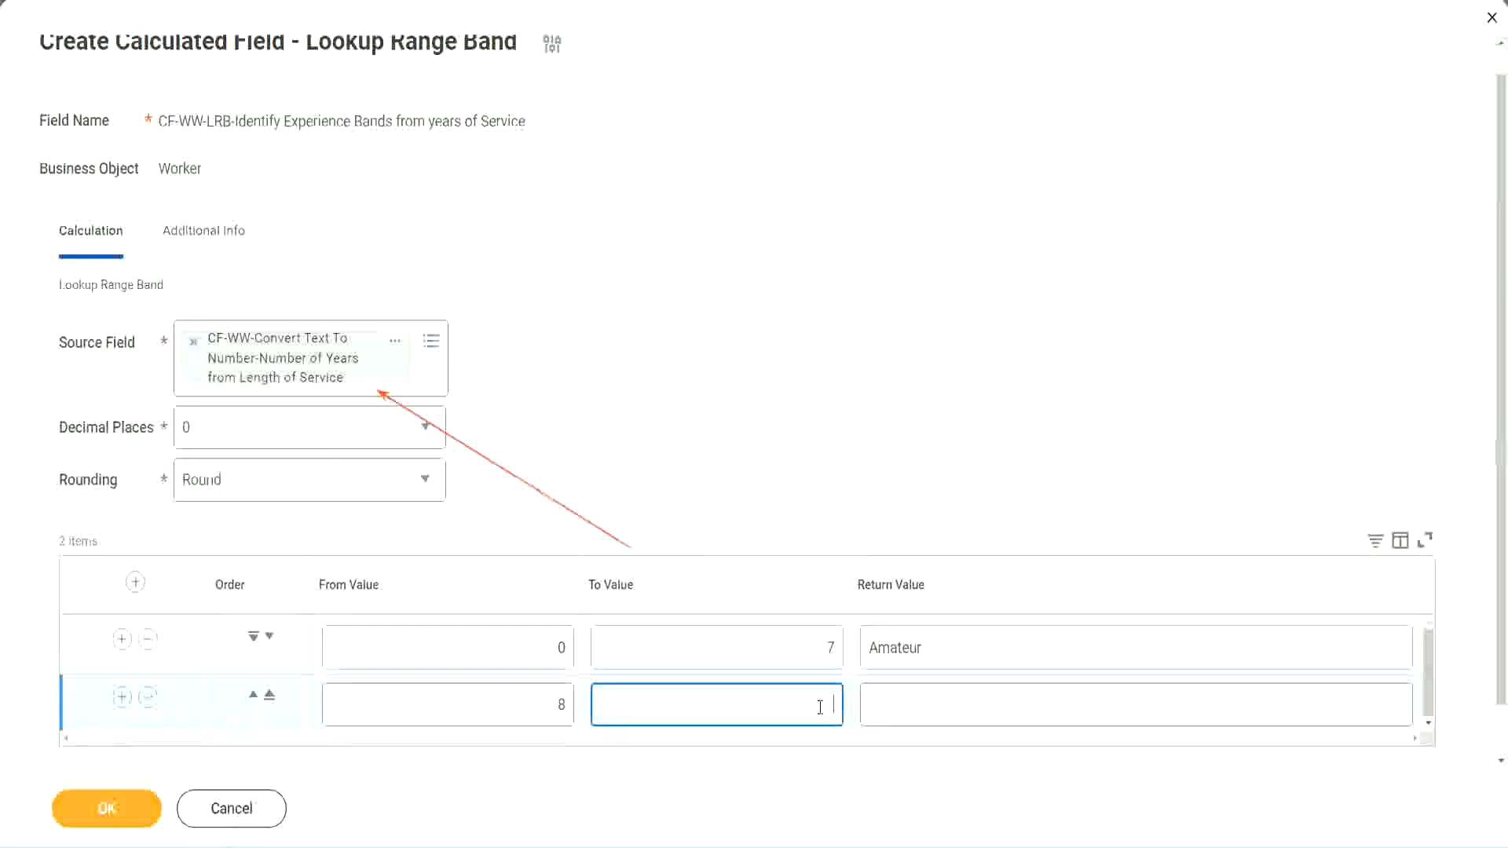
pyautogui.write('15')
pyautogui.click(929, 700)
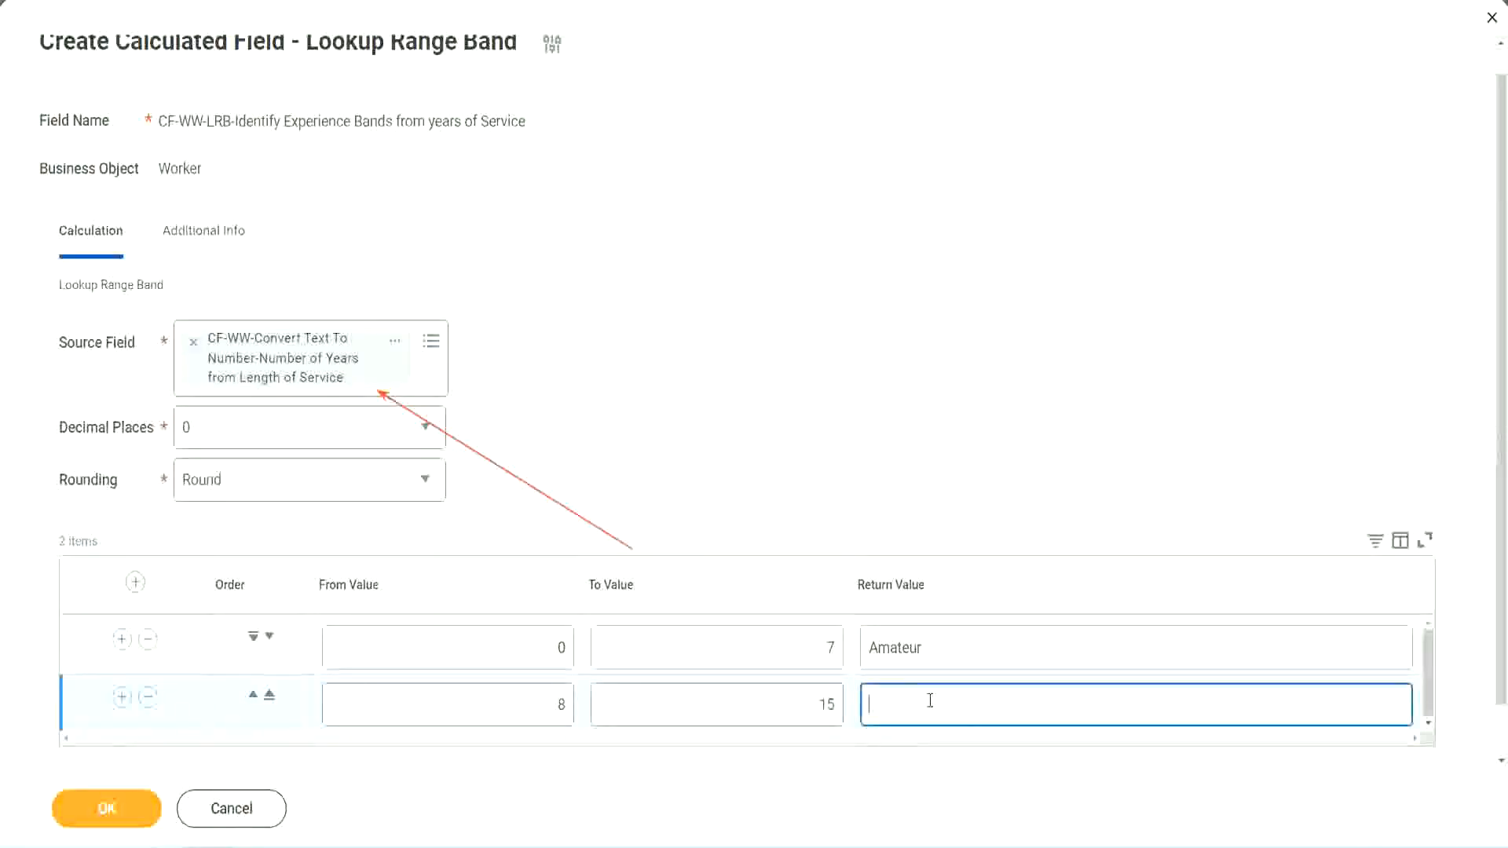
pyautogui.write('Experienced')
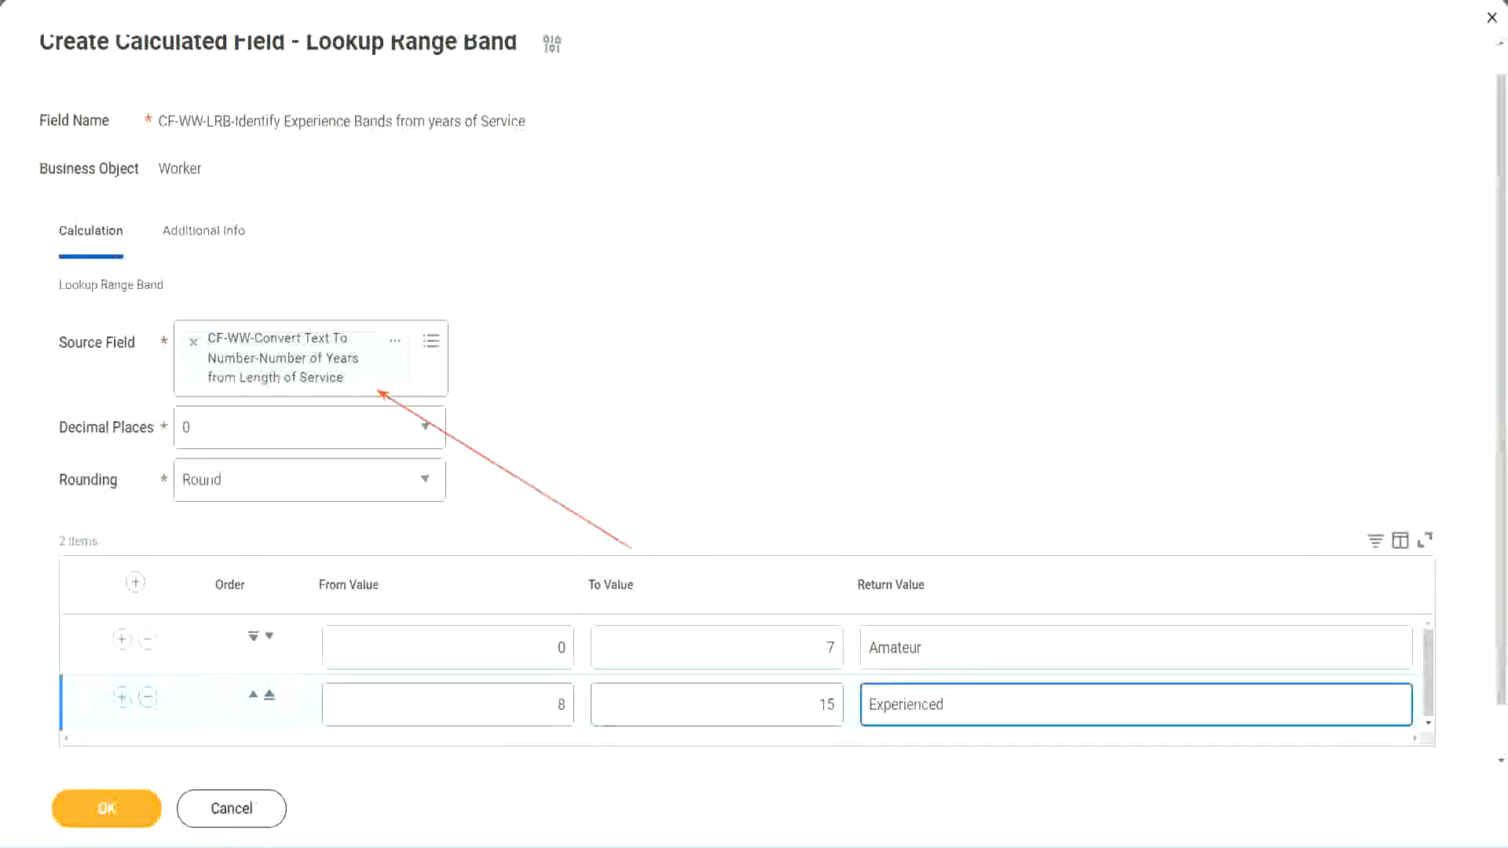
# - Add a third range band row from 16 to 30 with the return value Senior
pyautogui.click(122, 697)
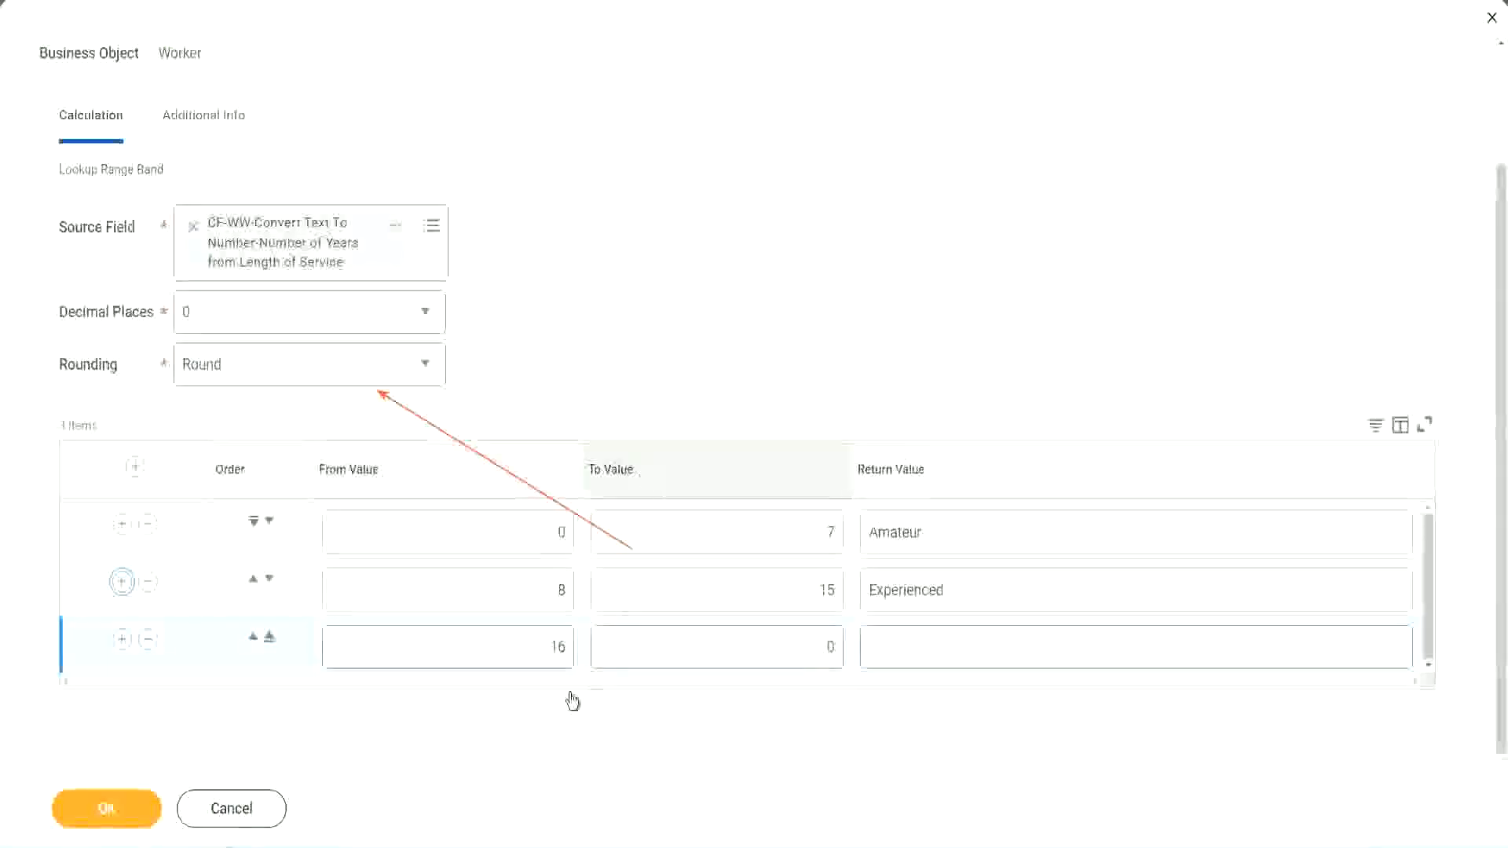
pyautogui.click(759, 648)
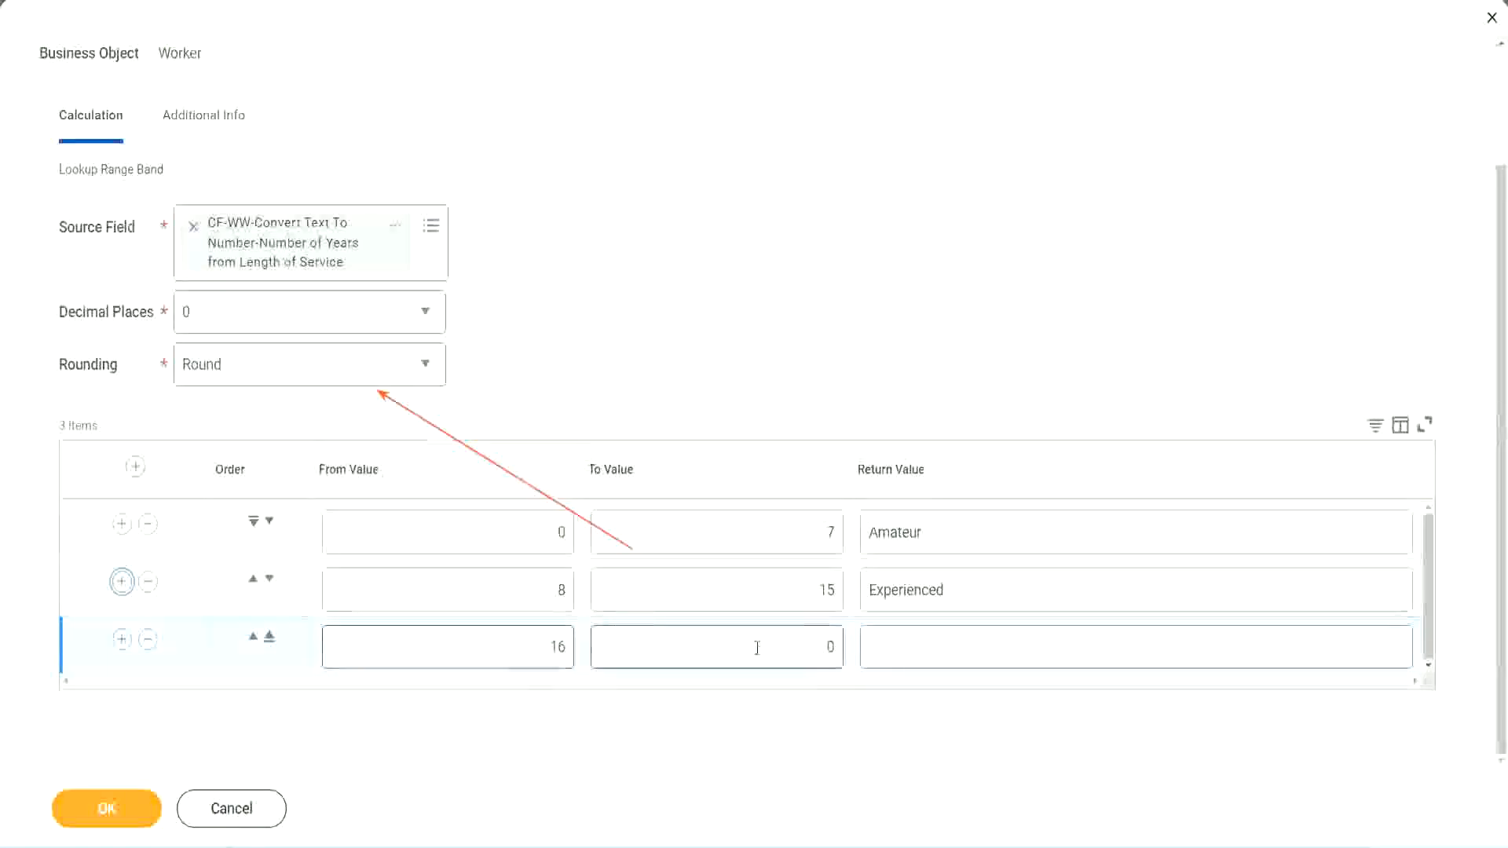
pyautogui.click(762, 648)
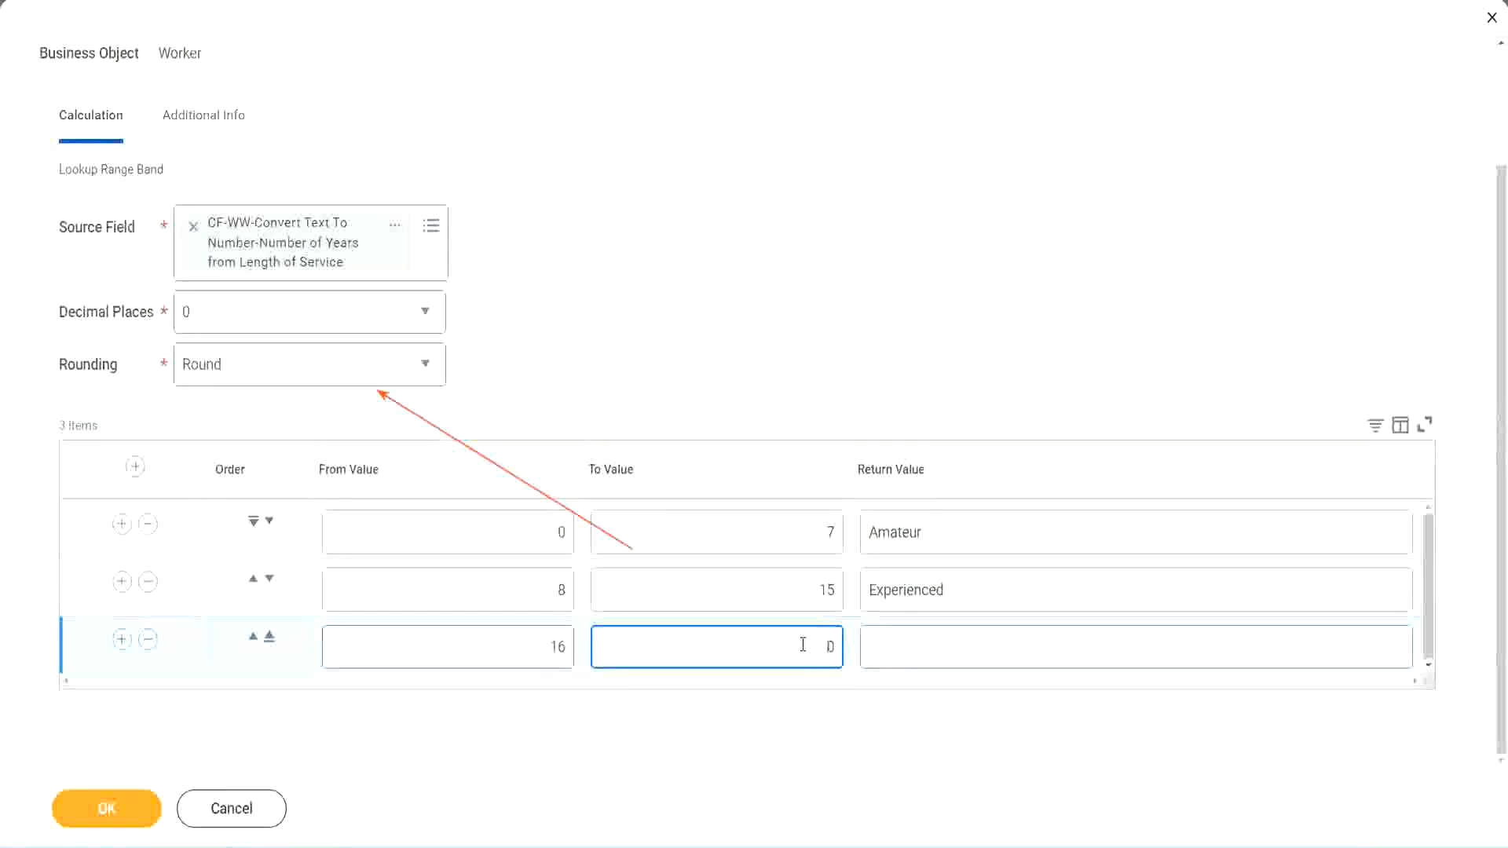
pyautogui.write('3')
pyautogui.press('Tab')
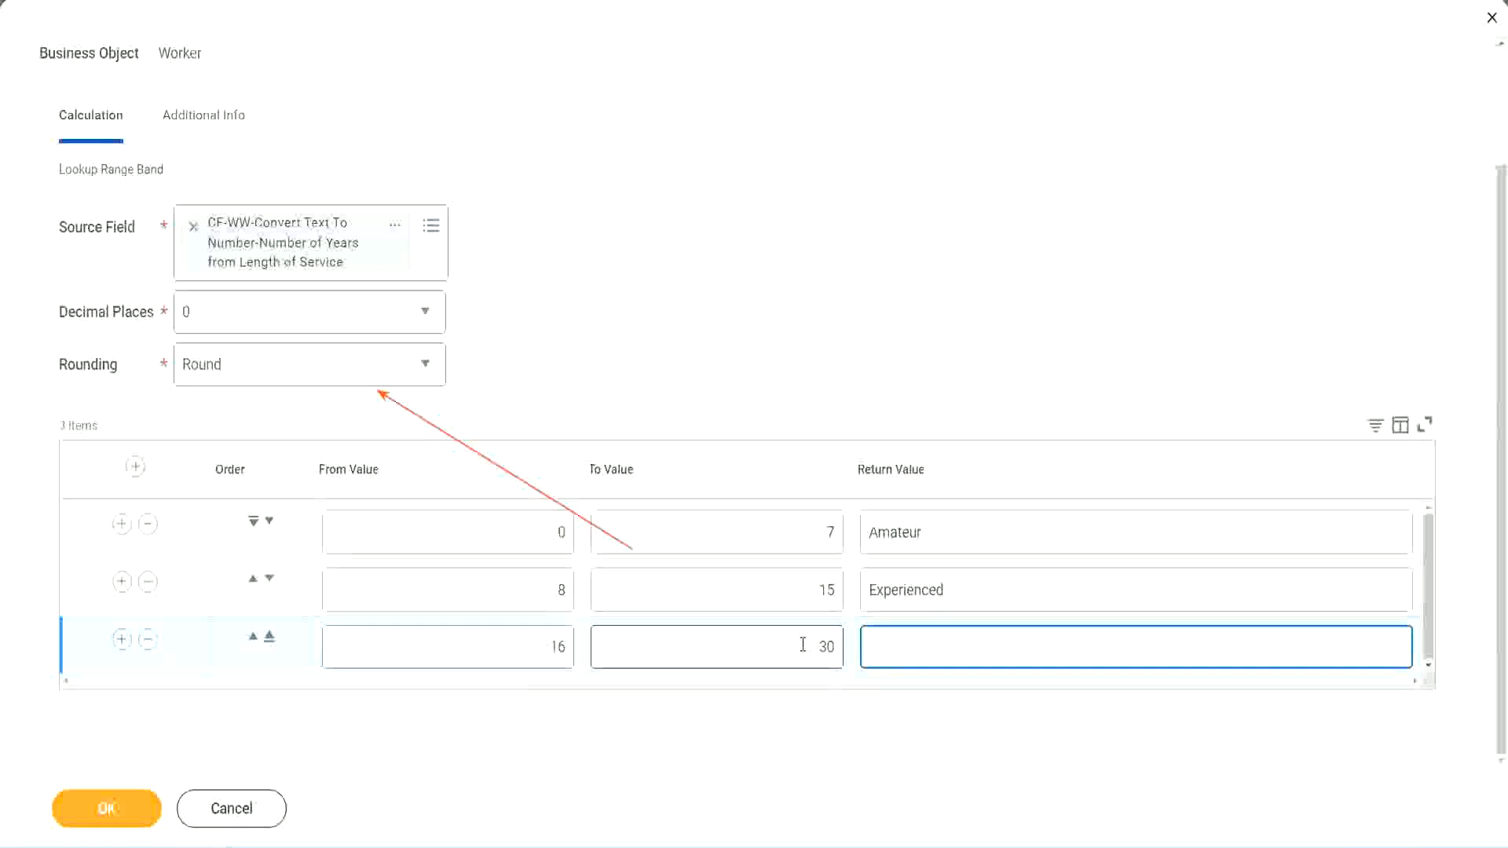
pyautogui.write('Senior')
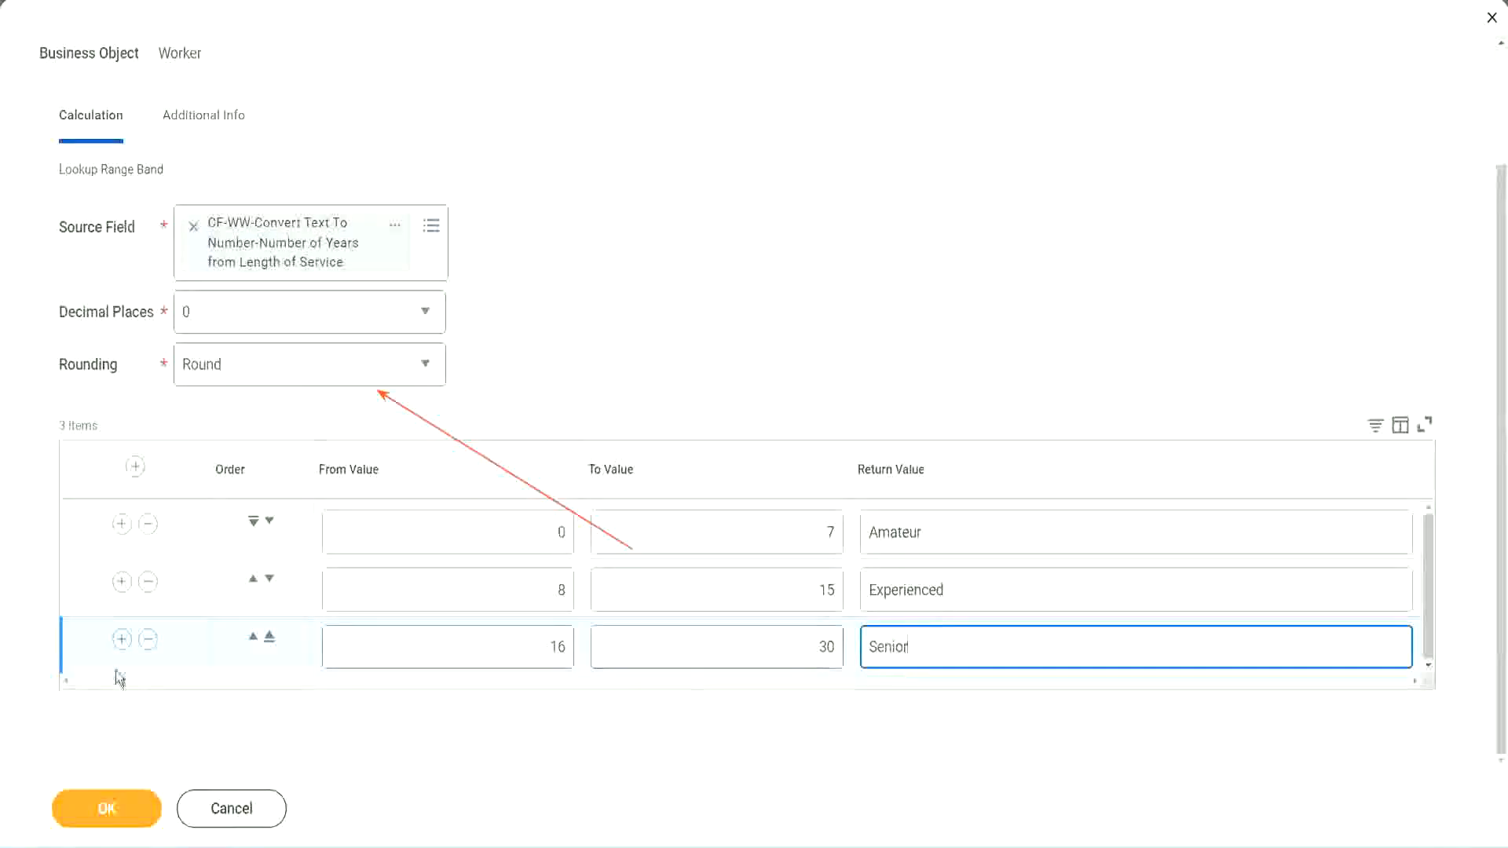
# - Add a fourth range band row from 31 to 1000 with the return value Legend
pyautogui.click(121, 639)
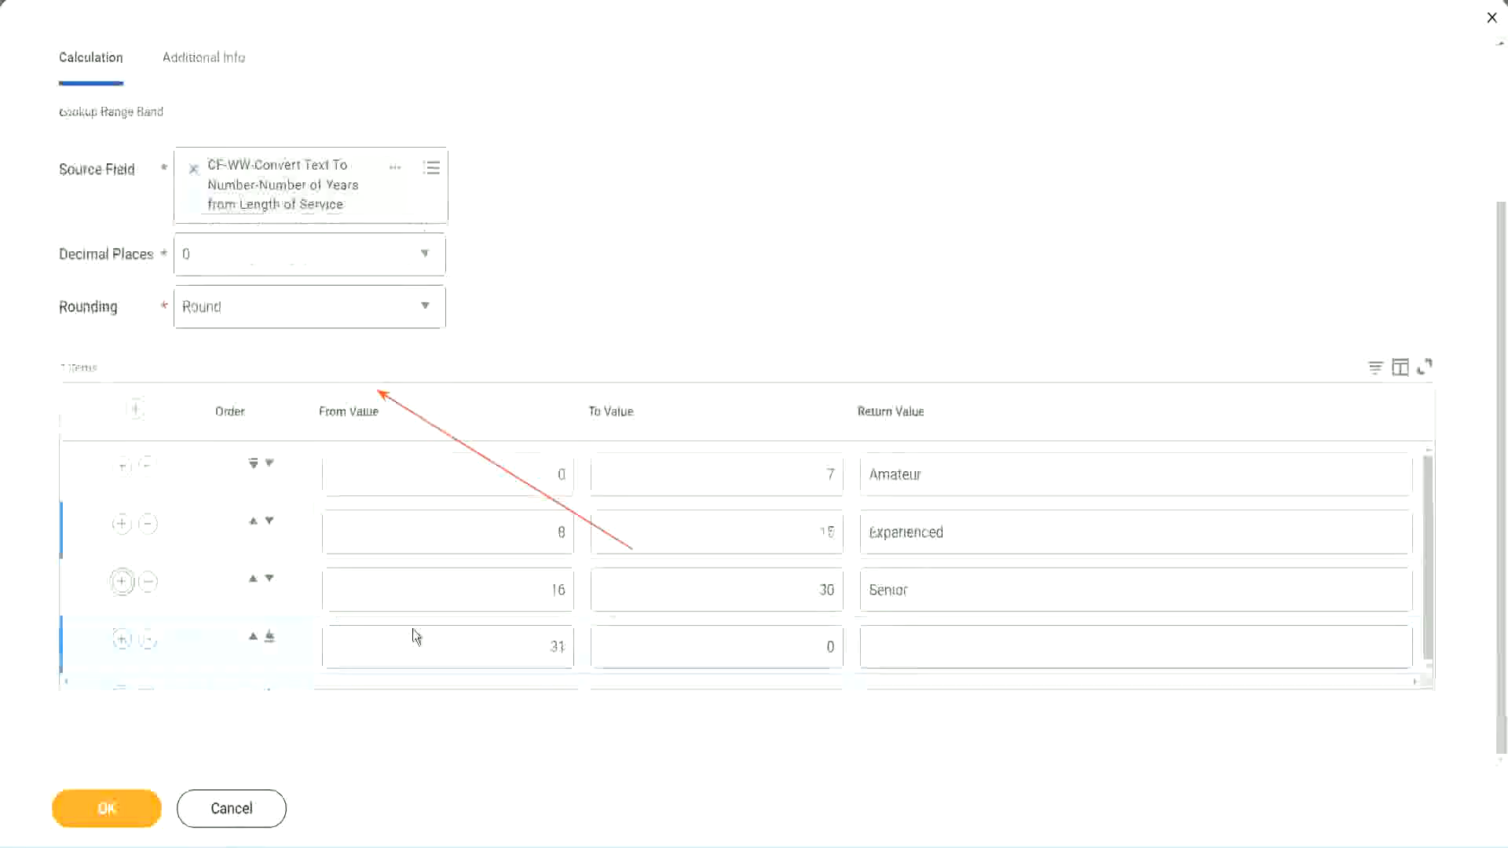
pyautogui.click(496, 637)
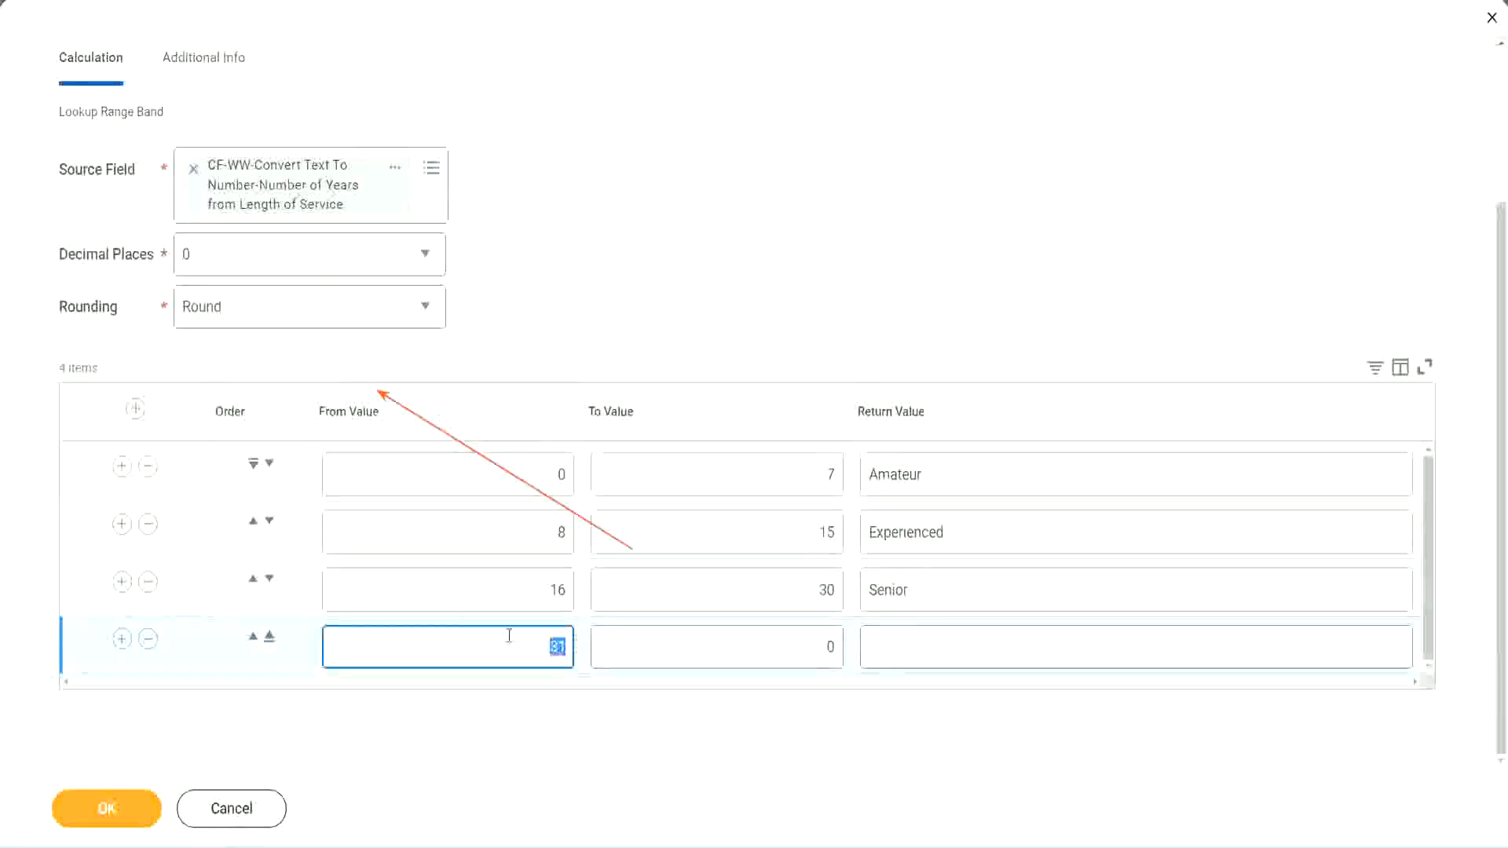
pyautogui.click(812, 647)
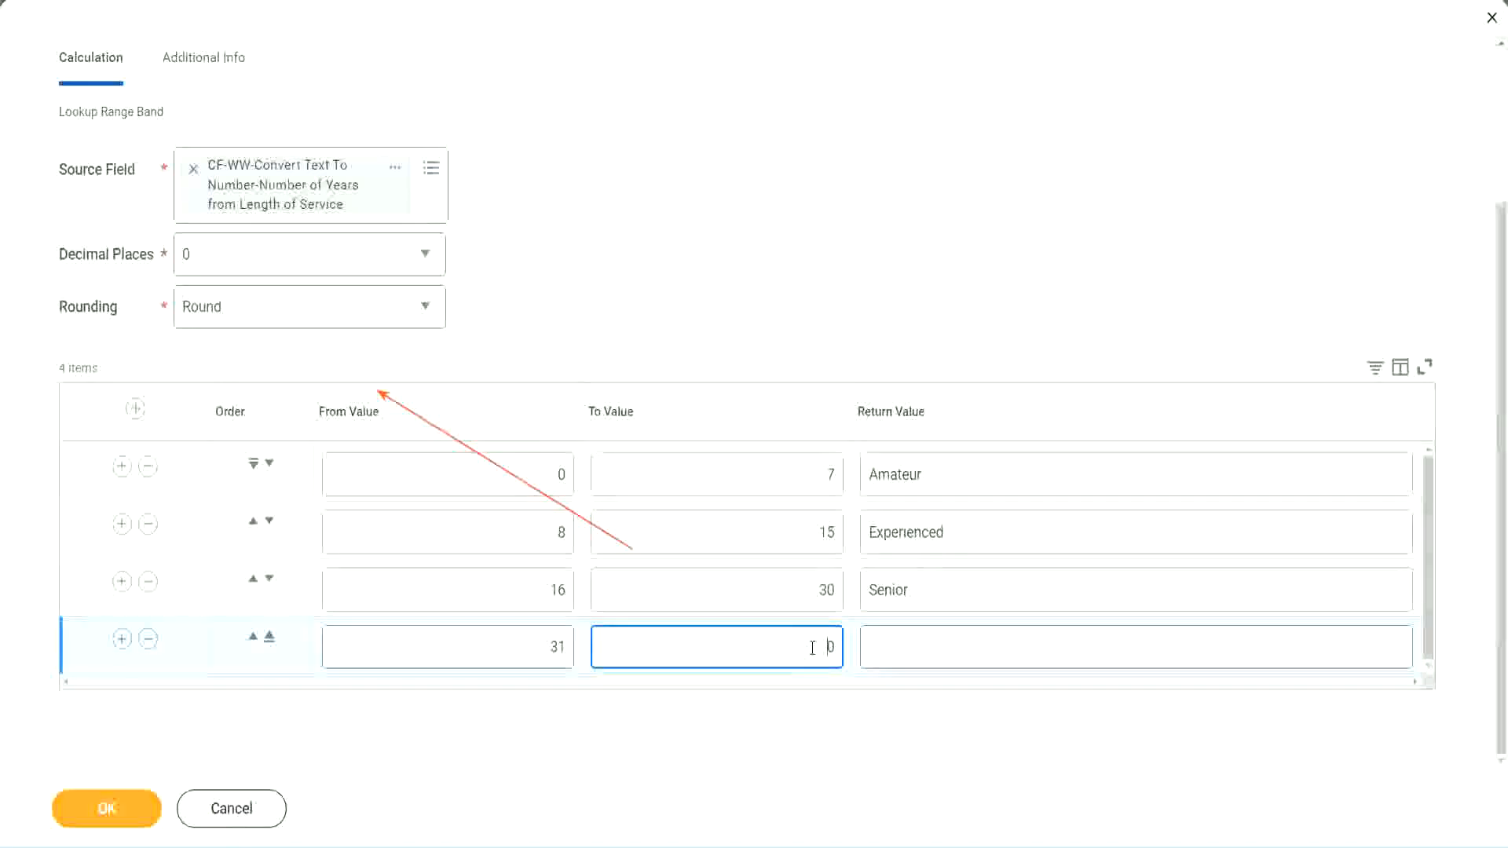
pyautogui.write('1000')
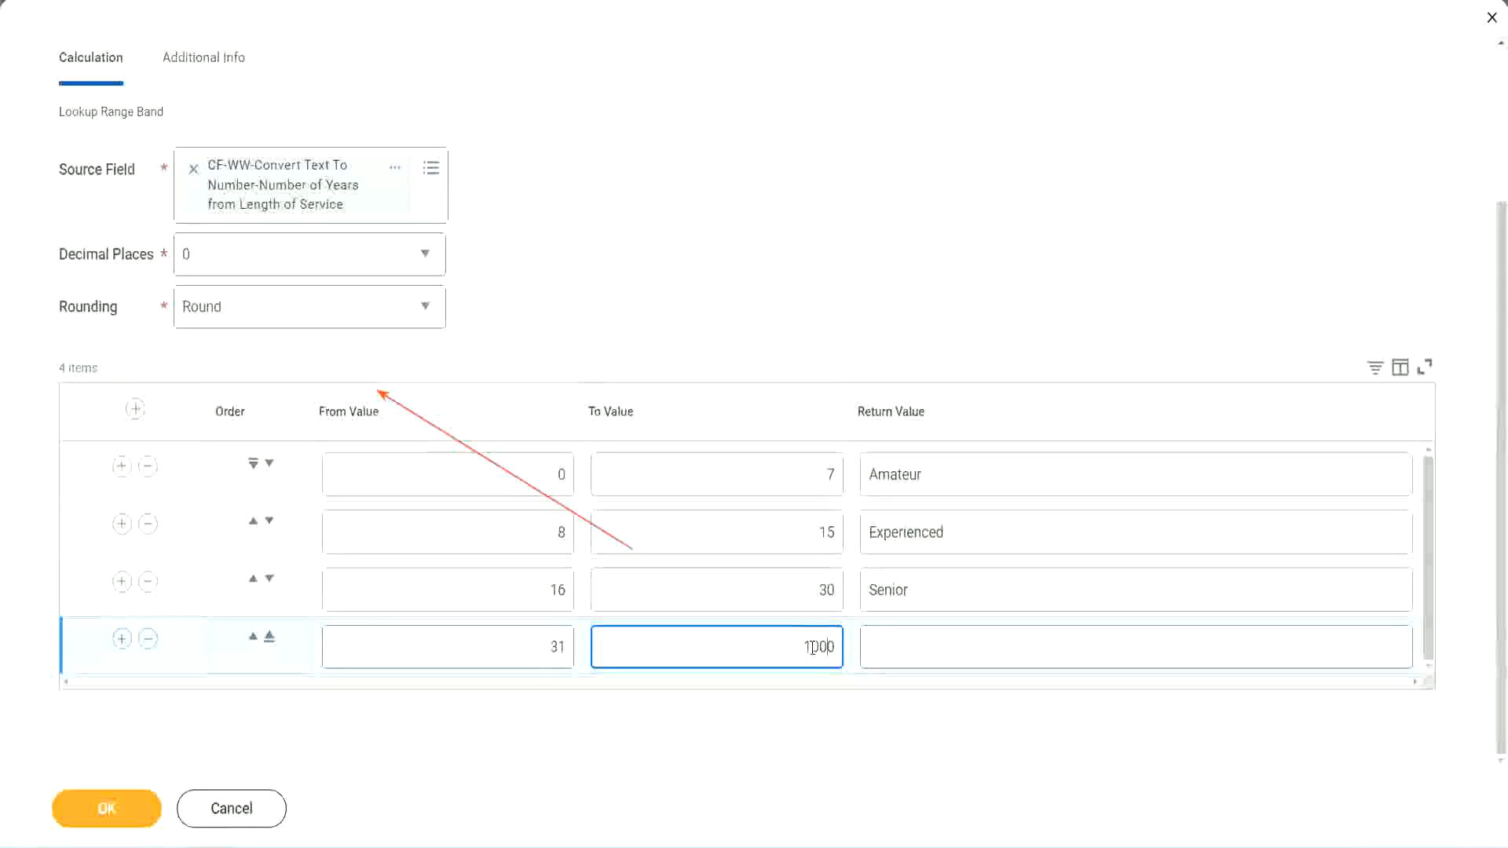
pyautogui.moveTo(770, 643); pyautogui.dragTo(872, 639)
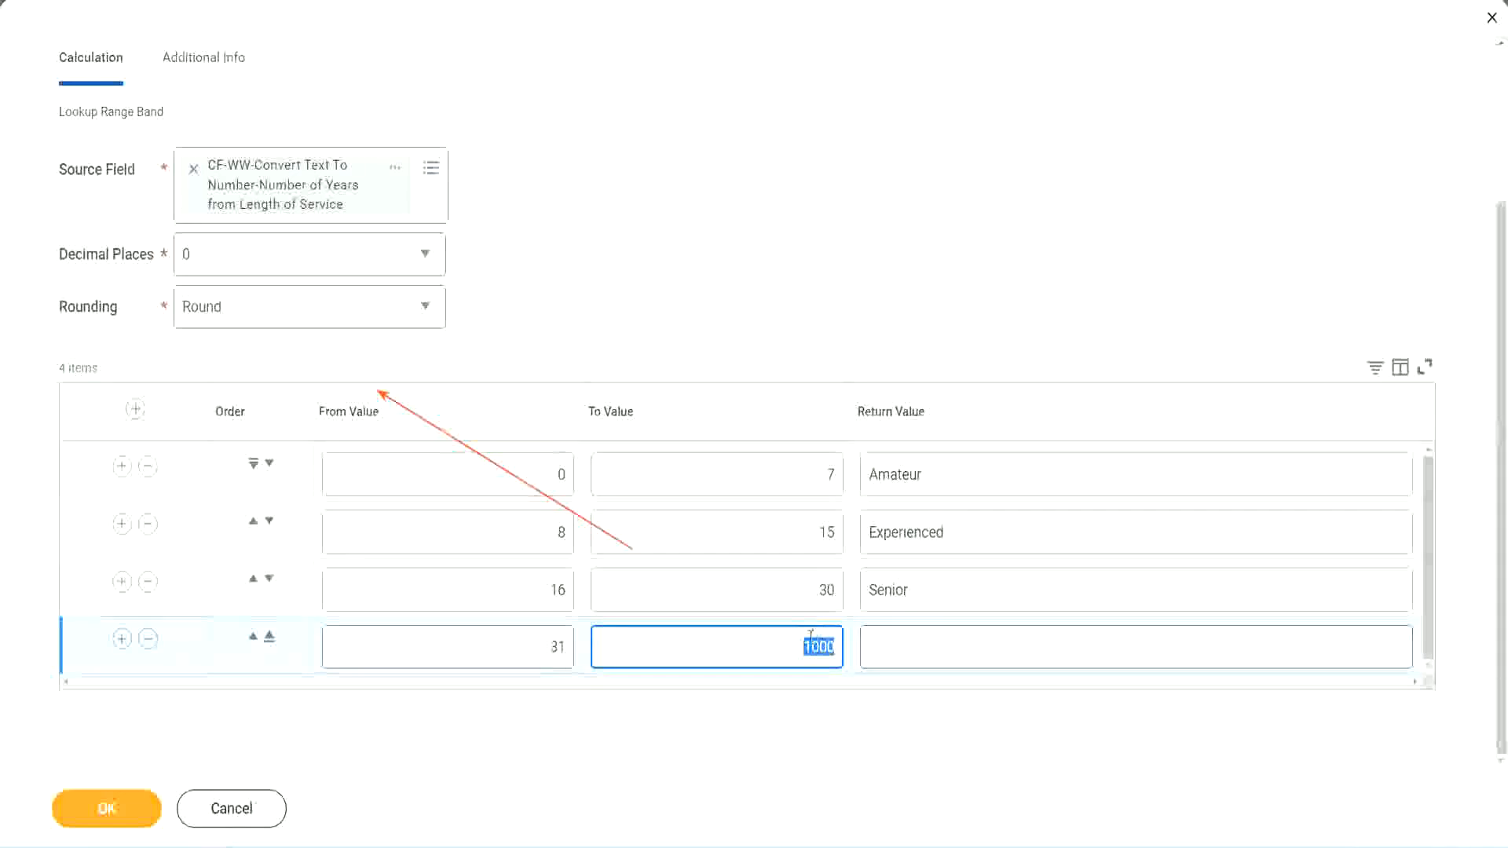
pyautogui.moveTo(790, 643); pyautogui.dragTo(845, 643)
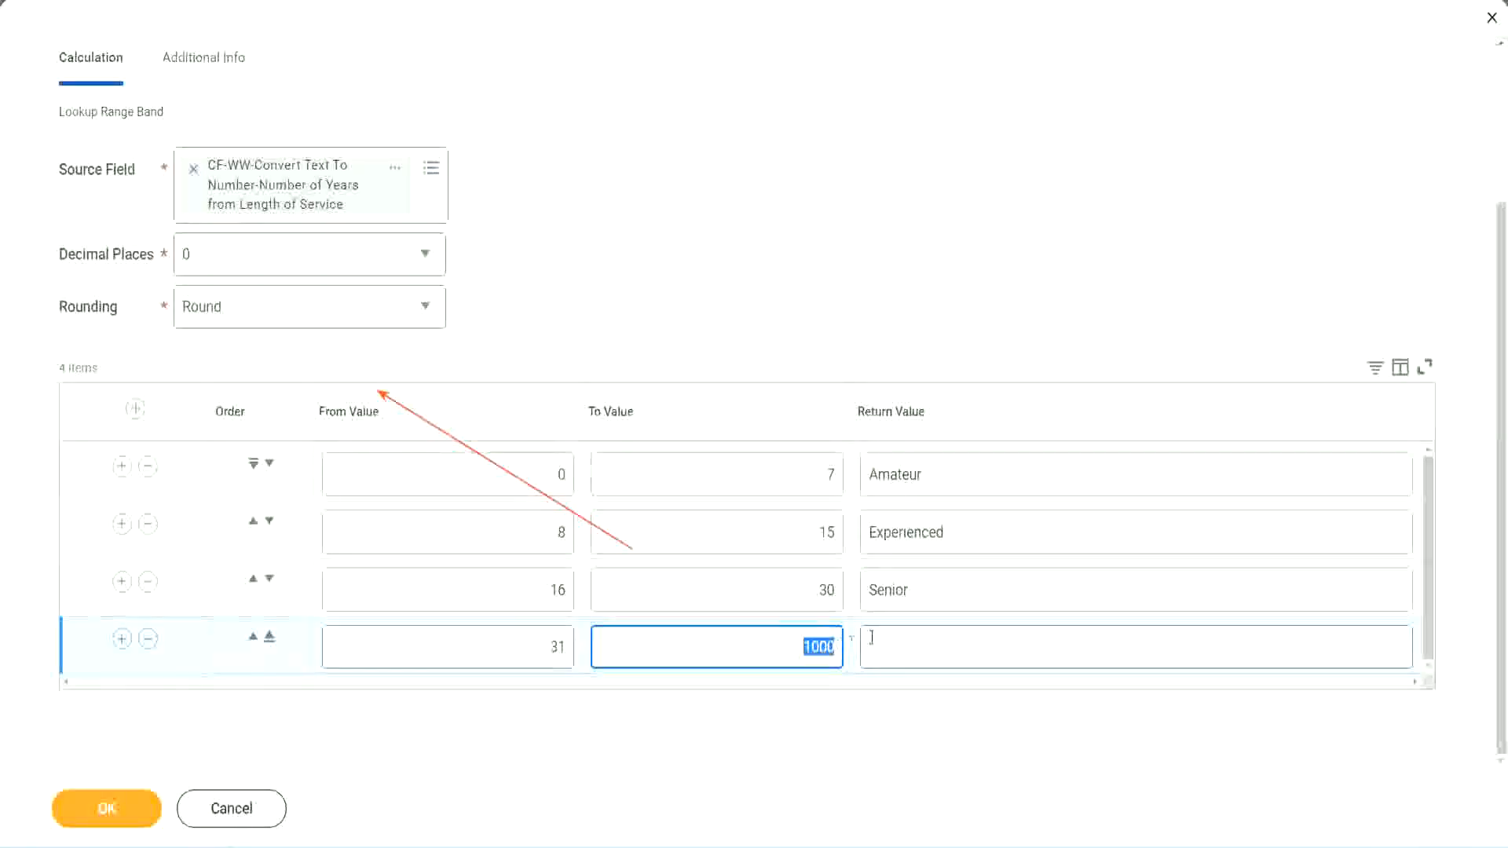
pyautogui.click(941, 647)
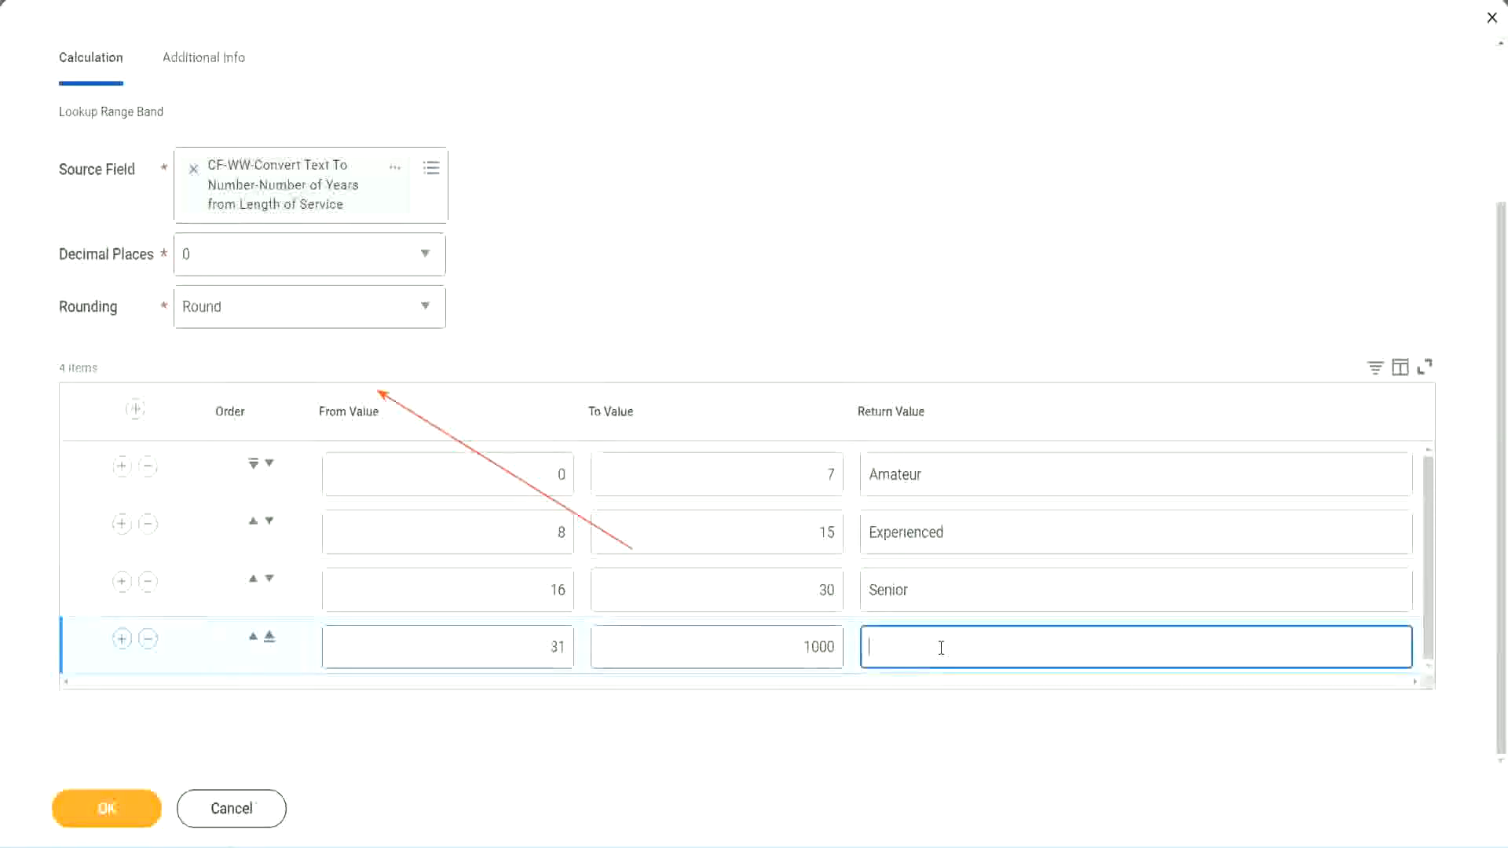
pyautogui.write('Legend')
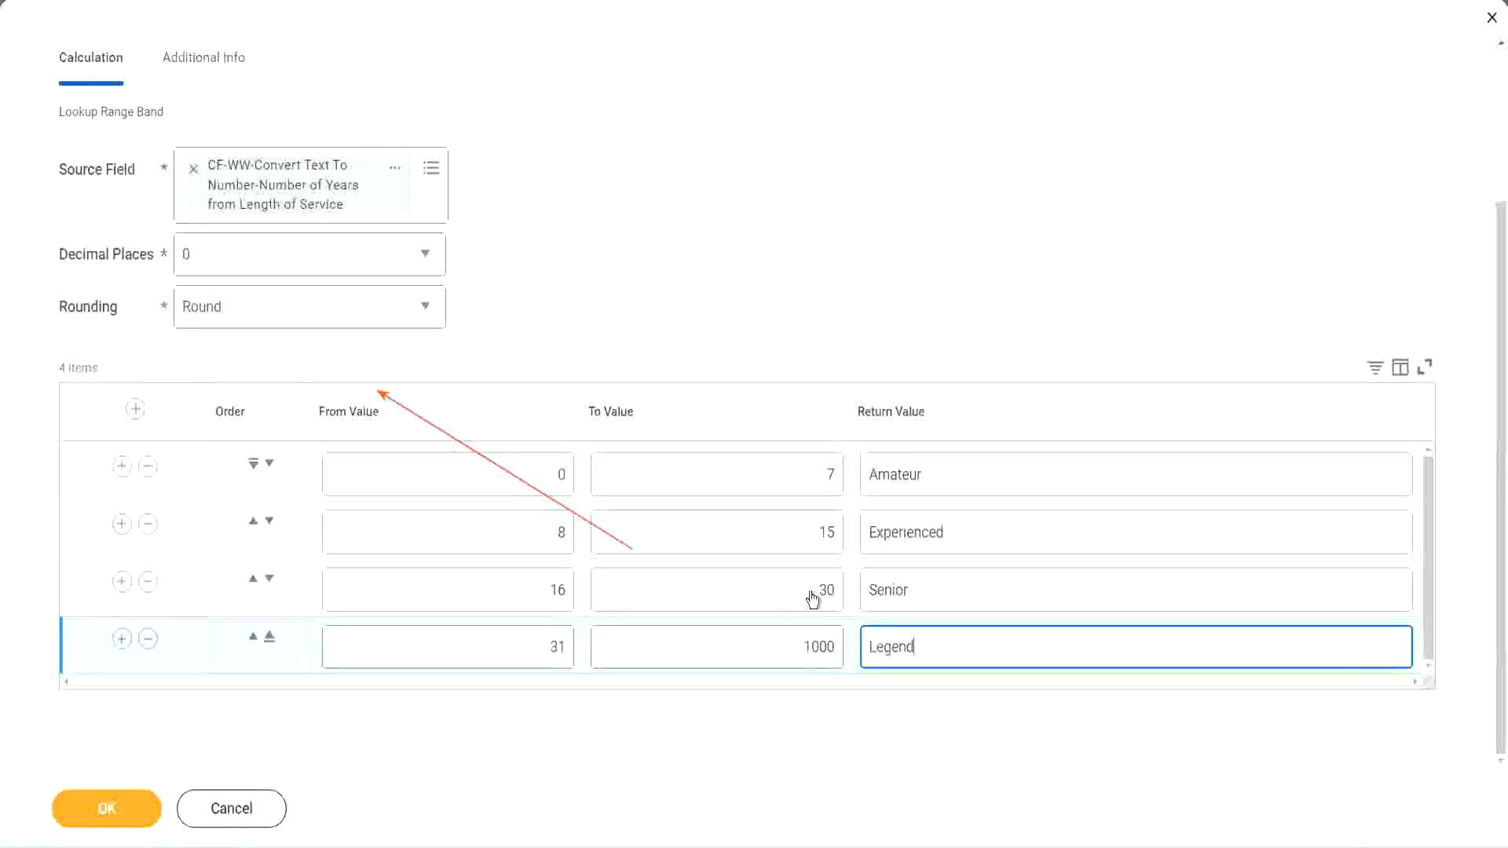
# - Review the From, To and Return Values of all the range band rows
pyautogui.click(702, 264)
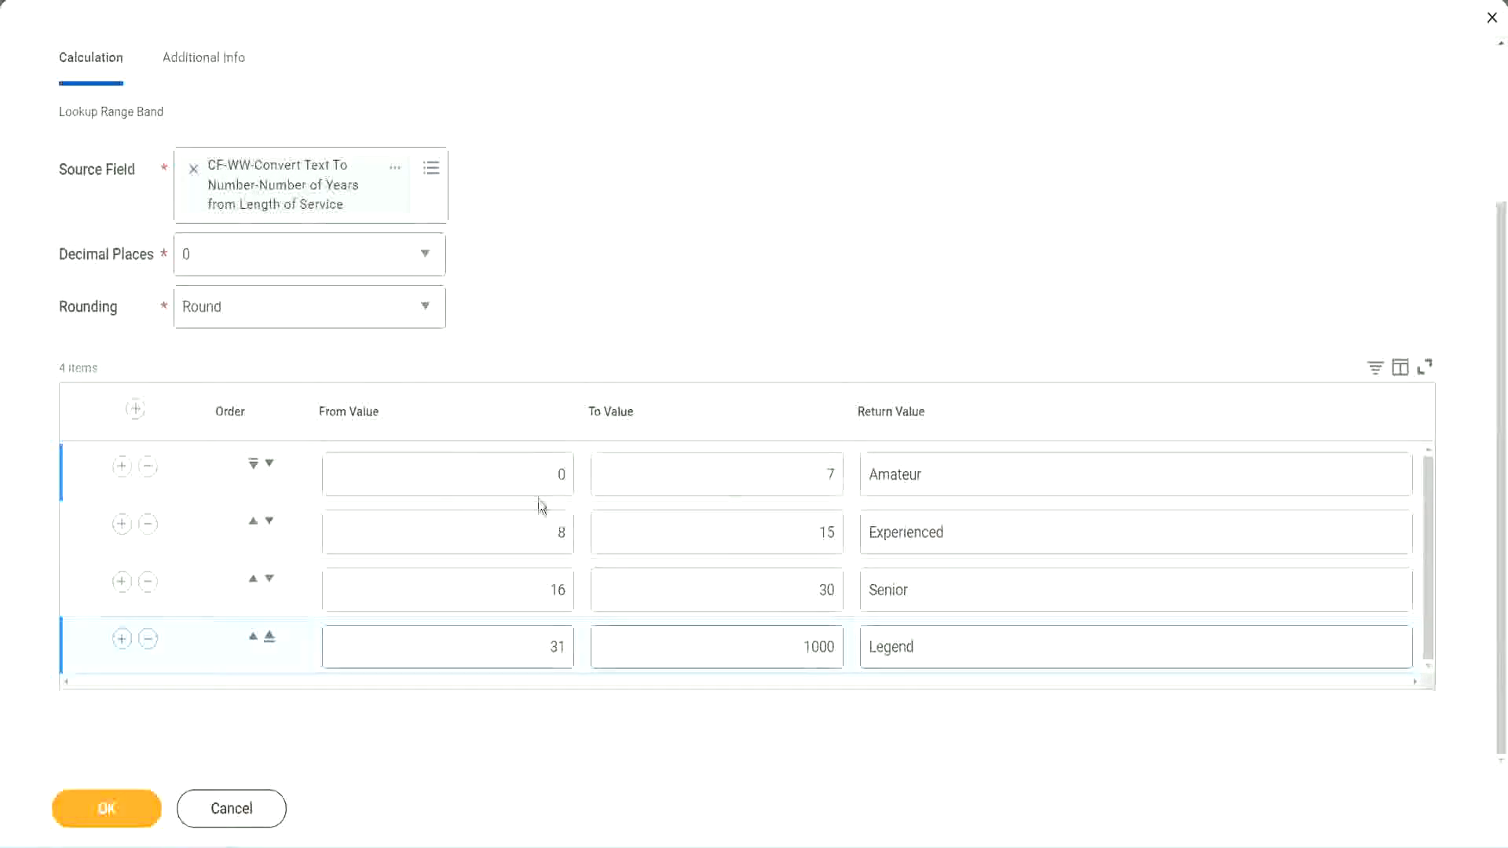
pyautogui.click(979, 472)
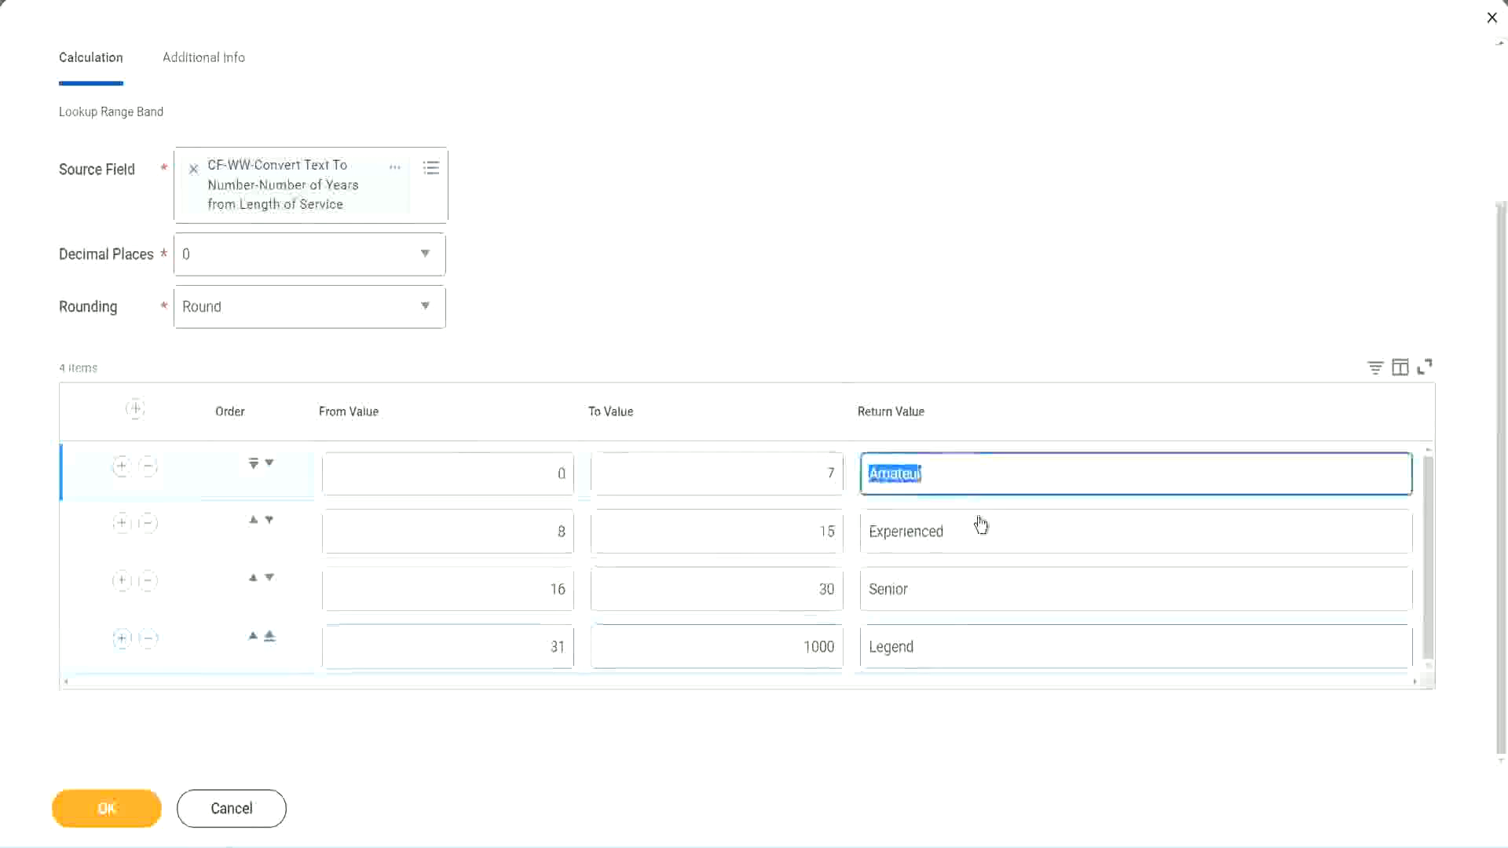
pyautogui.click(967, 541)
pyautogui.click(953, 593)
pyautogui.click(950, 647)
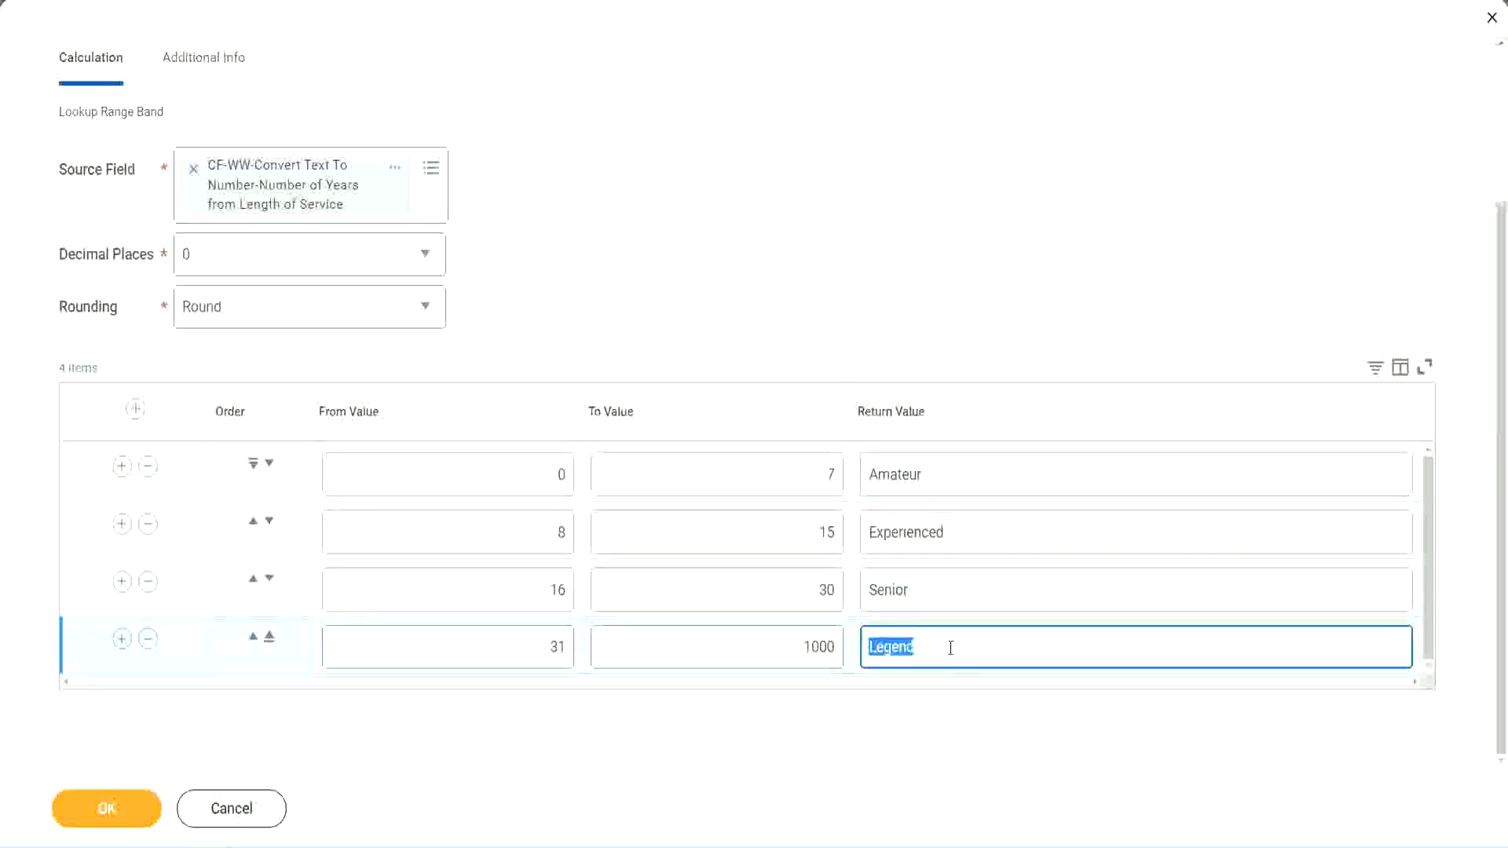
pyautogui.click(481, 481)
pyautogui.click(771, 464)
pyautogui.click(988, 486)
pyautogui.click(974, 538)
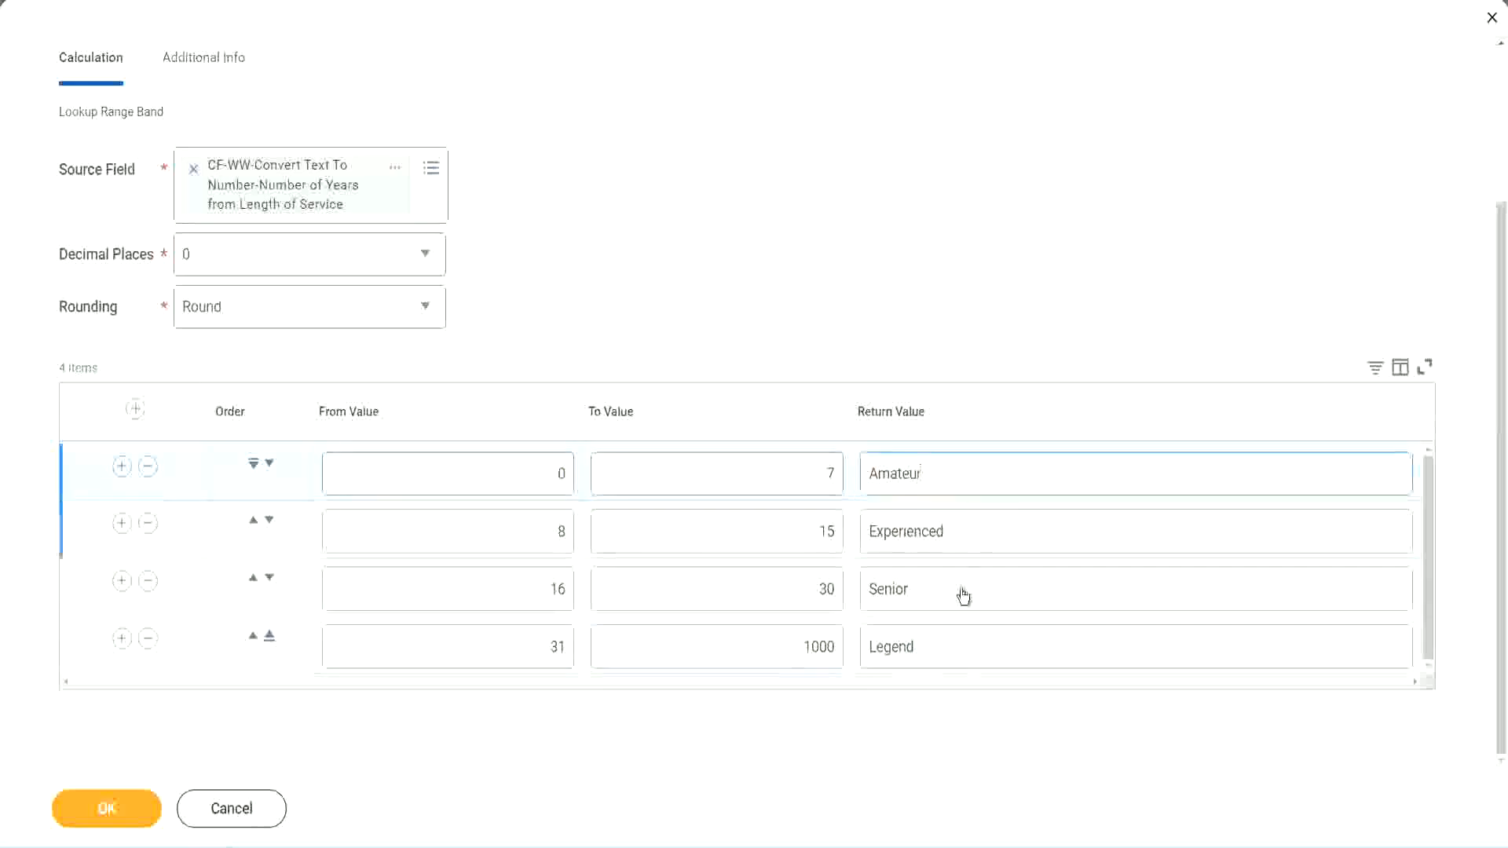
pyautogui.click(963, 593)
pyautogui.click(947, 641)
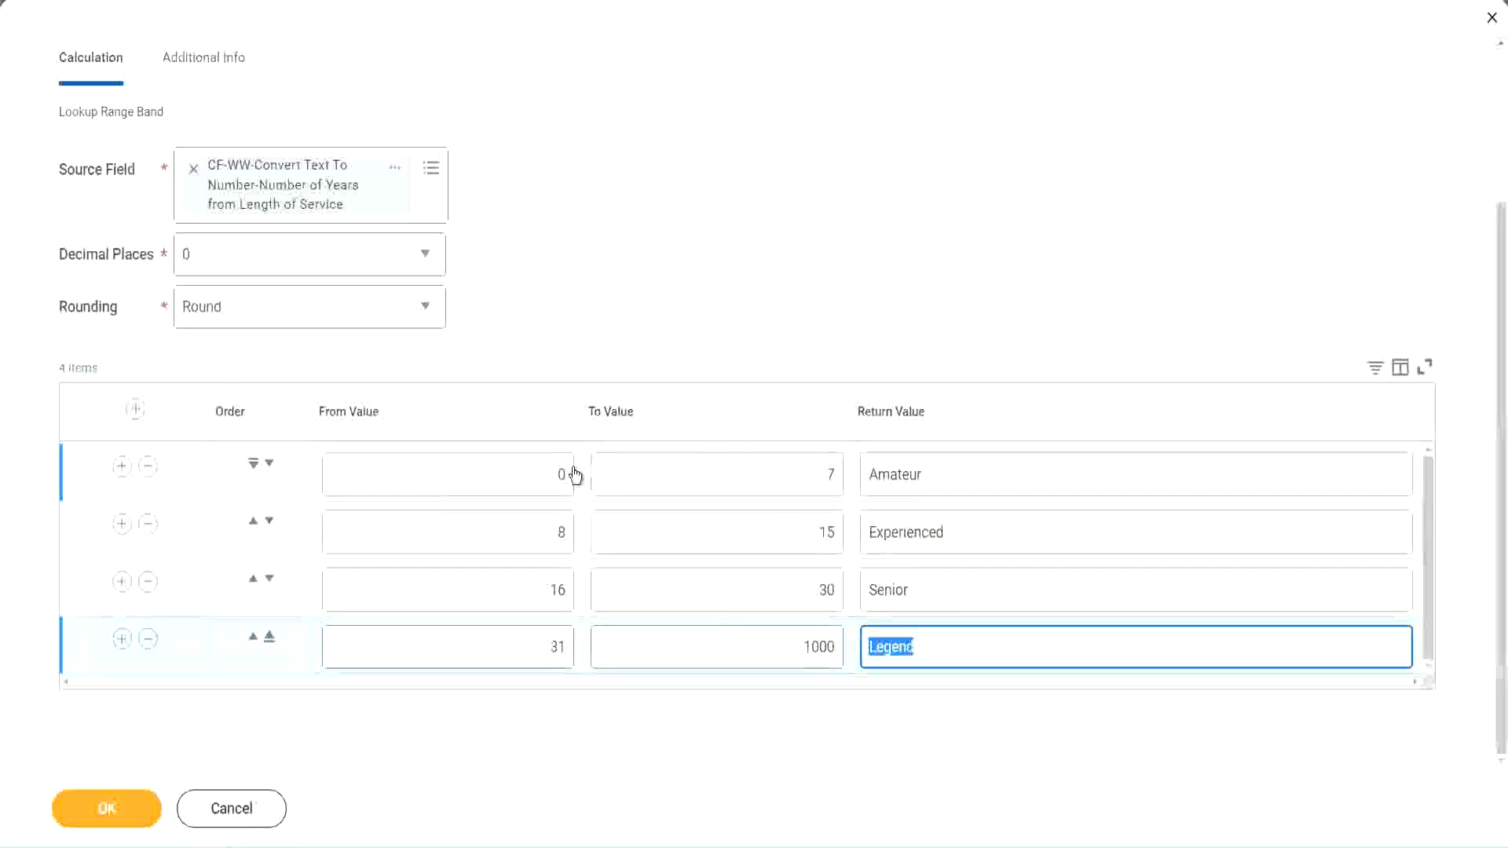
pyautogui.click(696, 340)
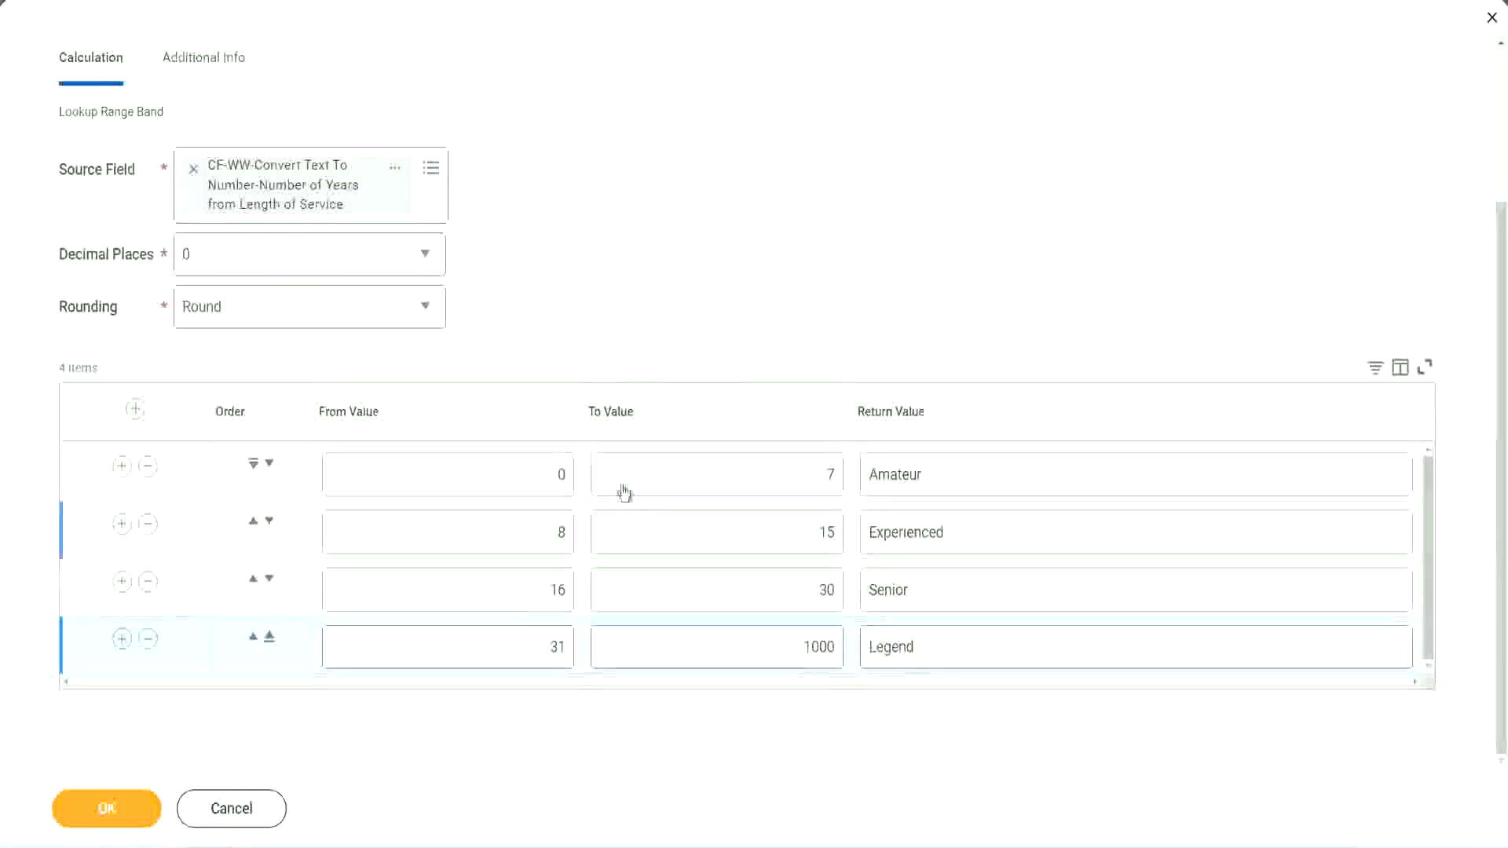
# - Save the Lookup Range Band calculated field and copy its name as text from the save confirmation
pyautogui.click(104, 807)
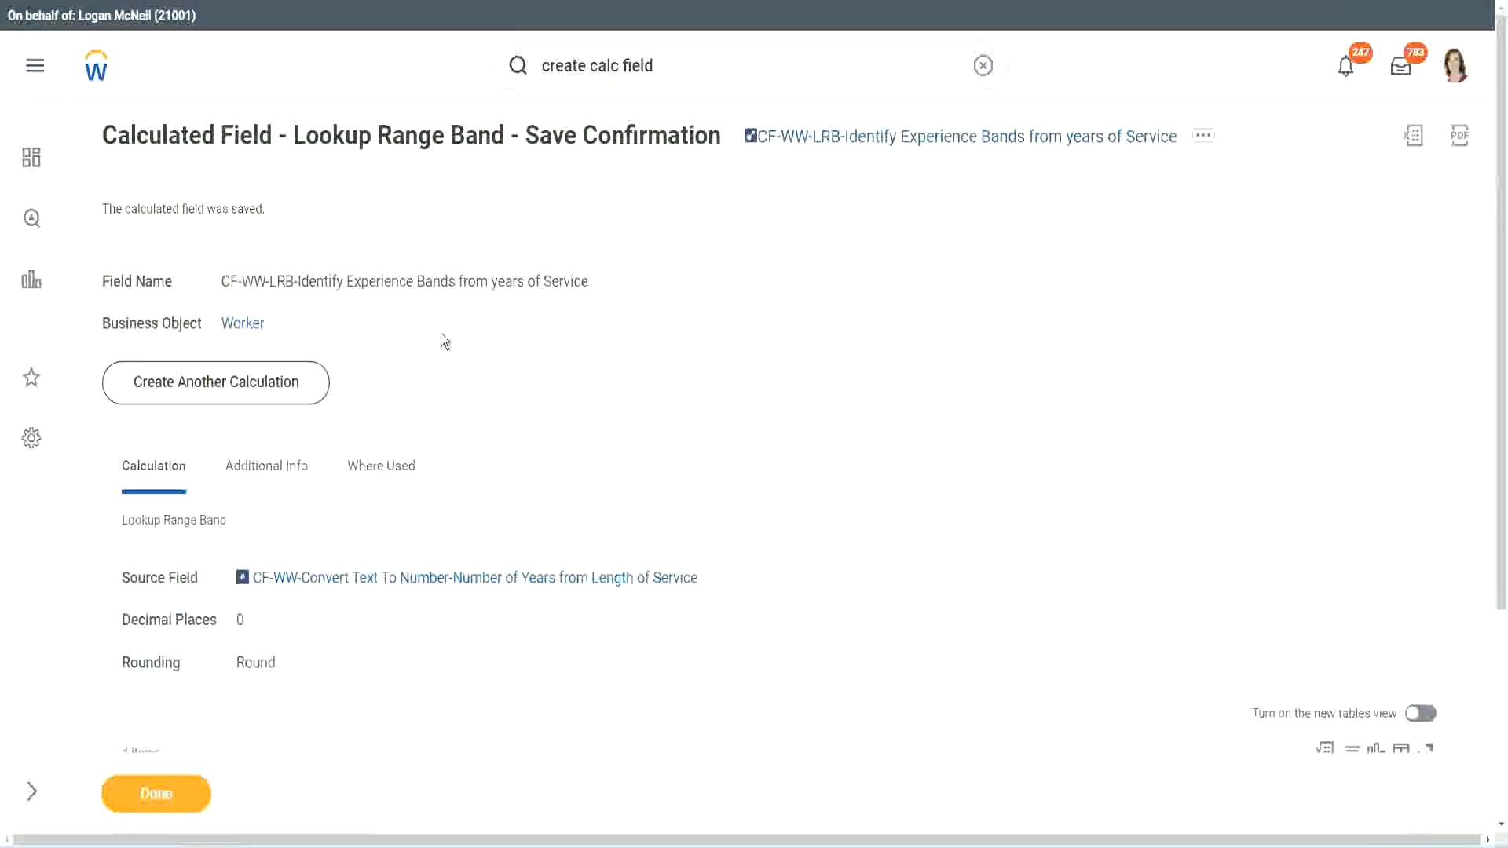
pyautogui.rightClick(877, 143)
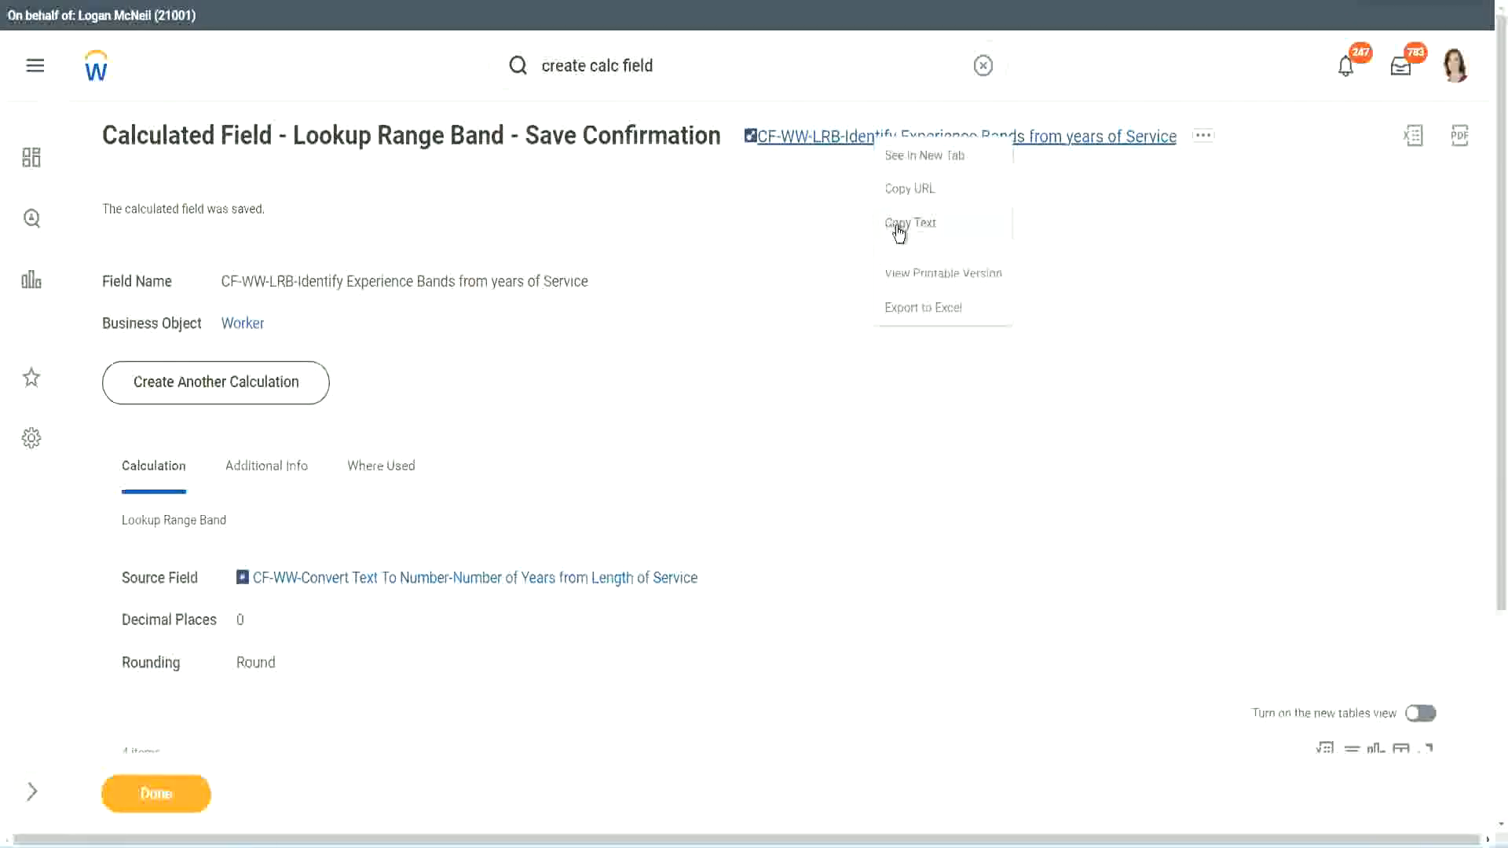
pyautogui.click(890, 234)
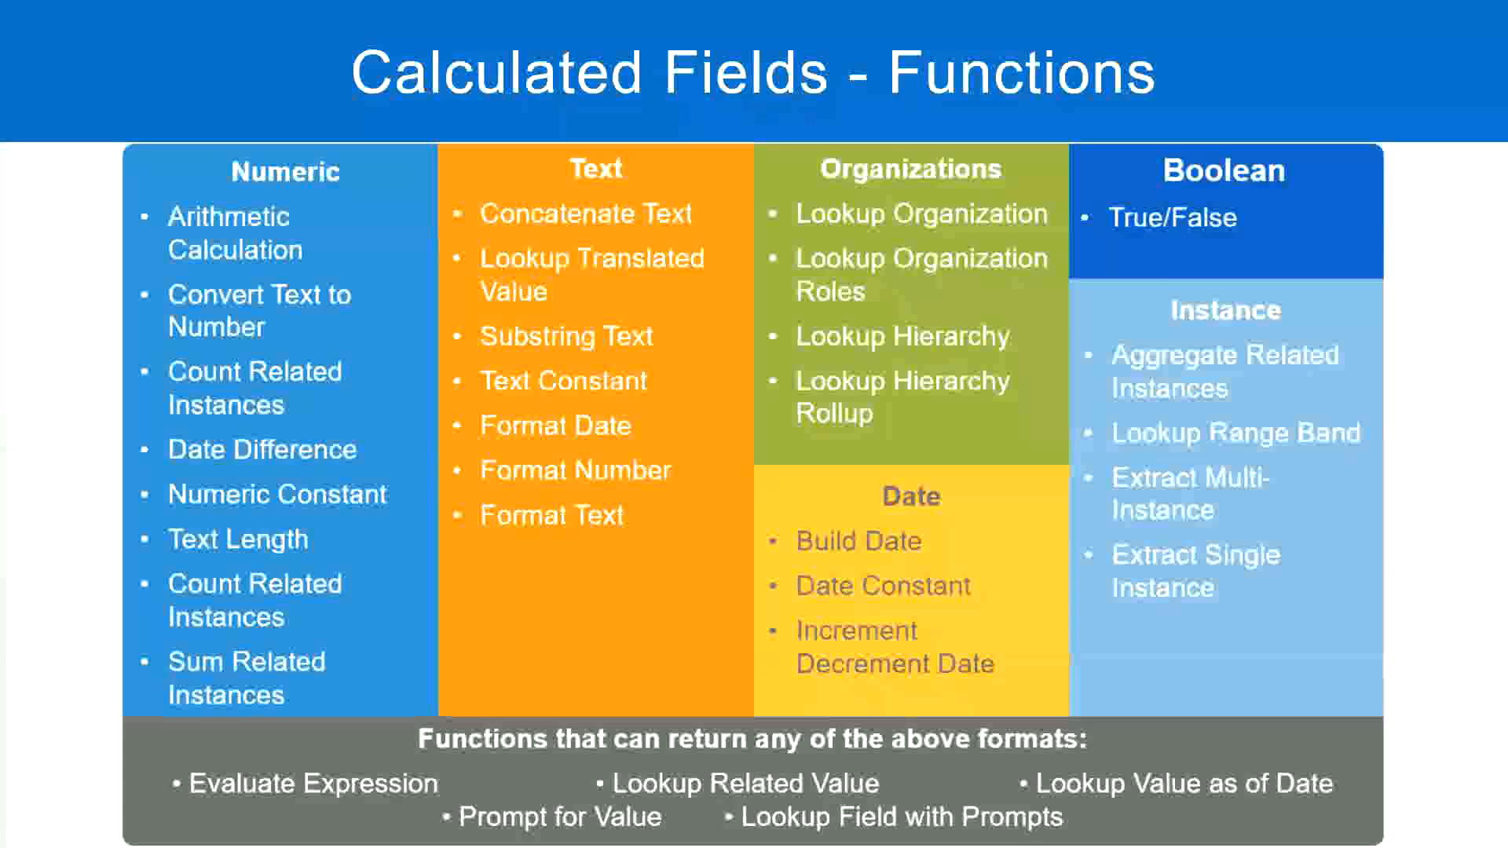
# - Switch to the Notepad++ notes and add the amount 10,000 USD on a new line below the Eval Expression notes
pyautogui.hotkey('alt', 'Tab')
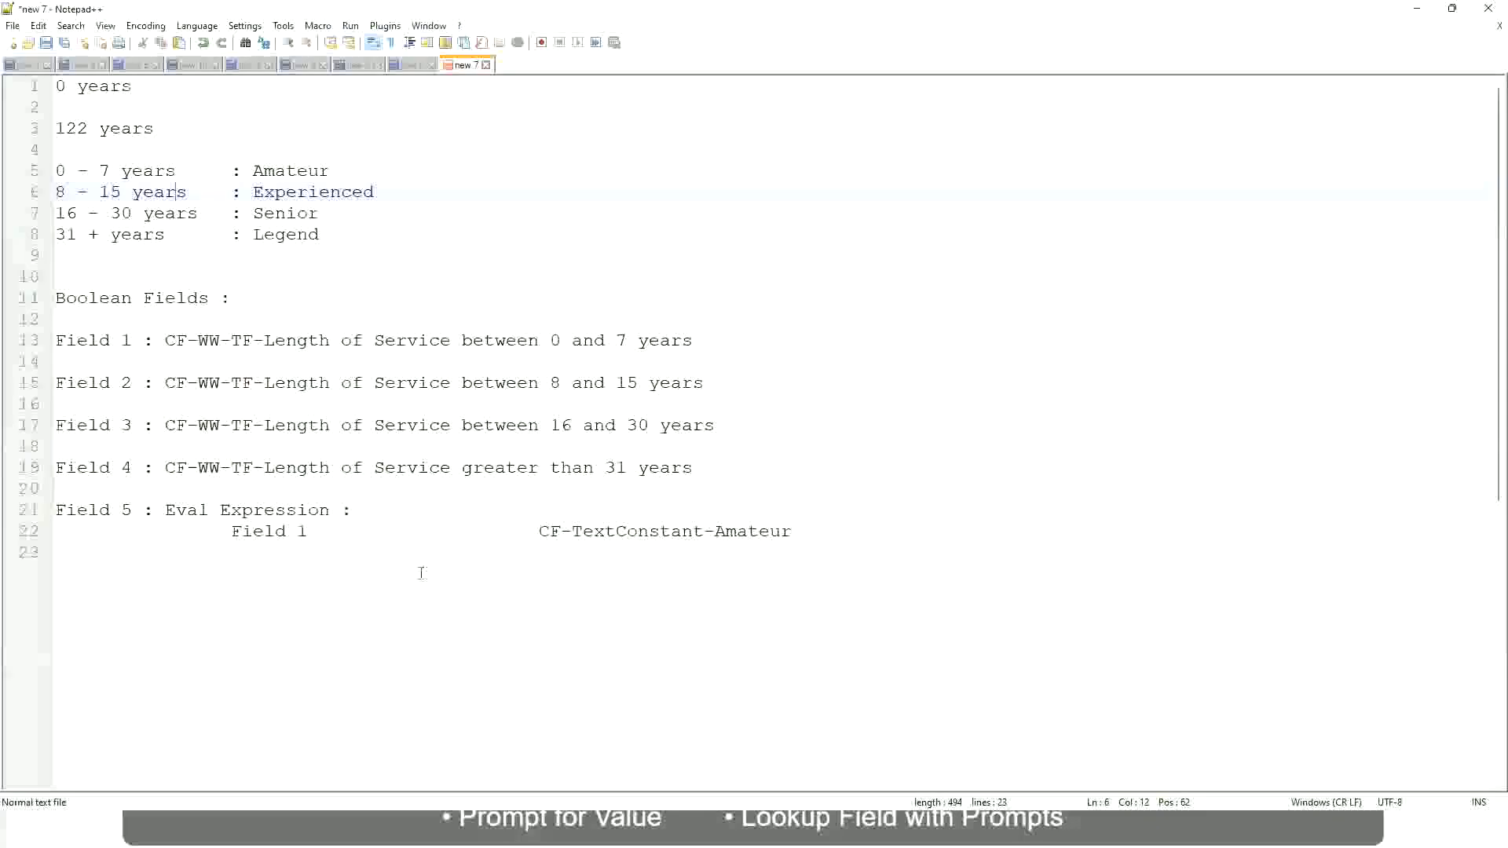
pyautogui.click(353, 614)
pyautogui.press('Return')
pyautogui.press('Return')
pyautogui.press('Return')
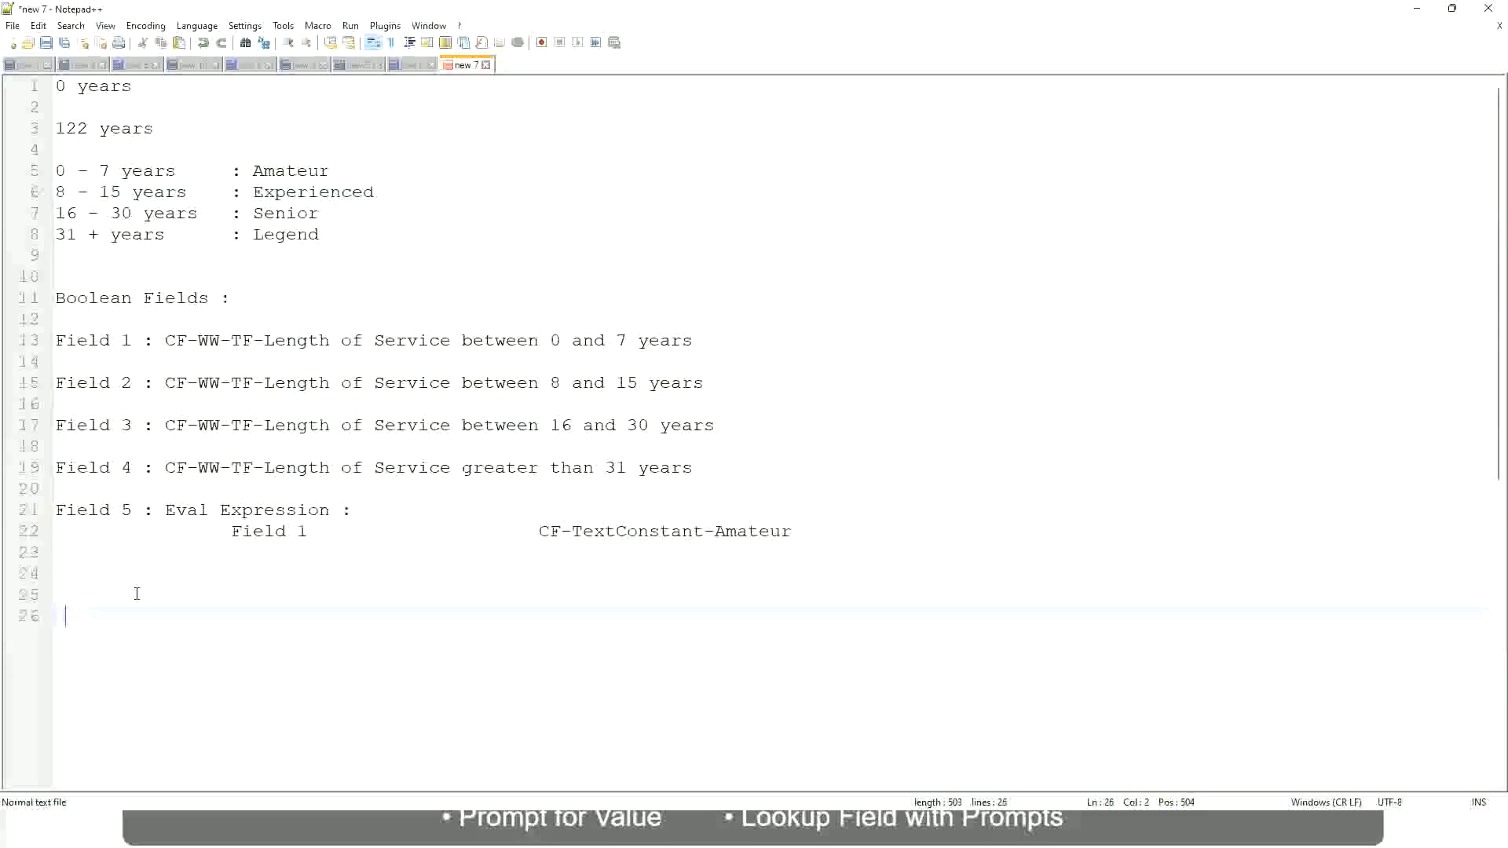
pyautogui.press('BackSpace')
pyautogui.write('10,000 USD')
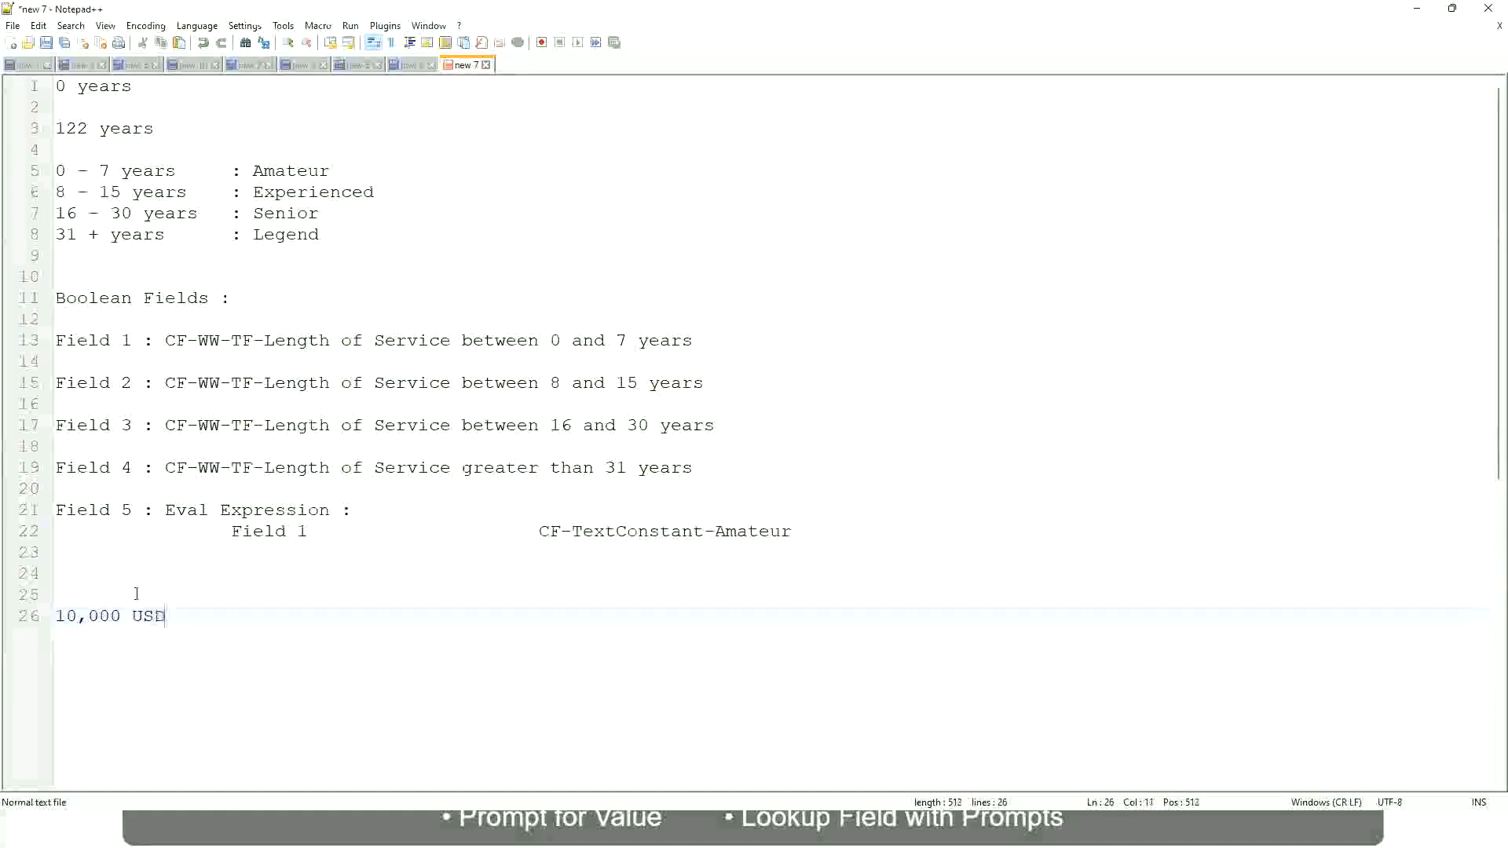
# - Add the amount 1,000,000 USD on the same line, spaced well apart from 10,000 USD
pyautogui.press('Tab')
pyautogui.press('Tab')
pyautogui.press('Tab')
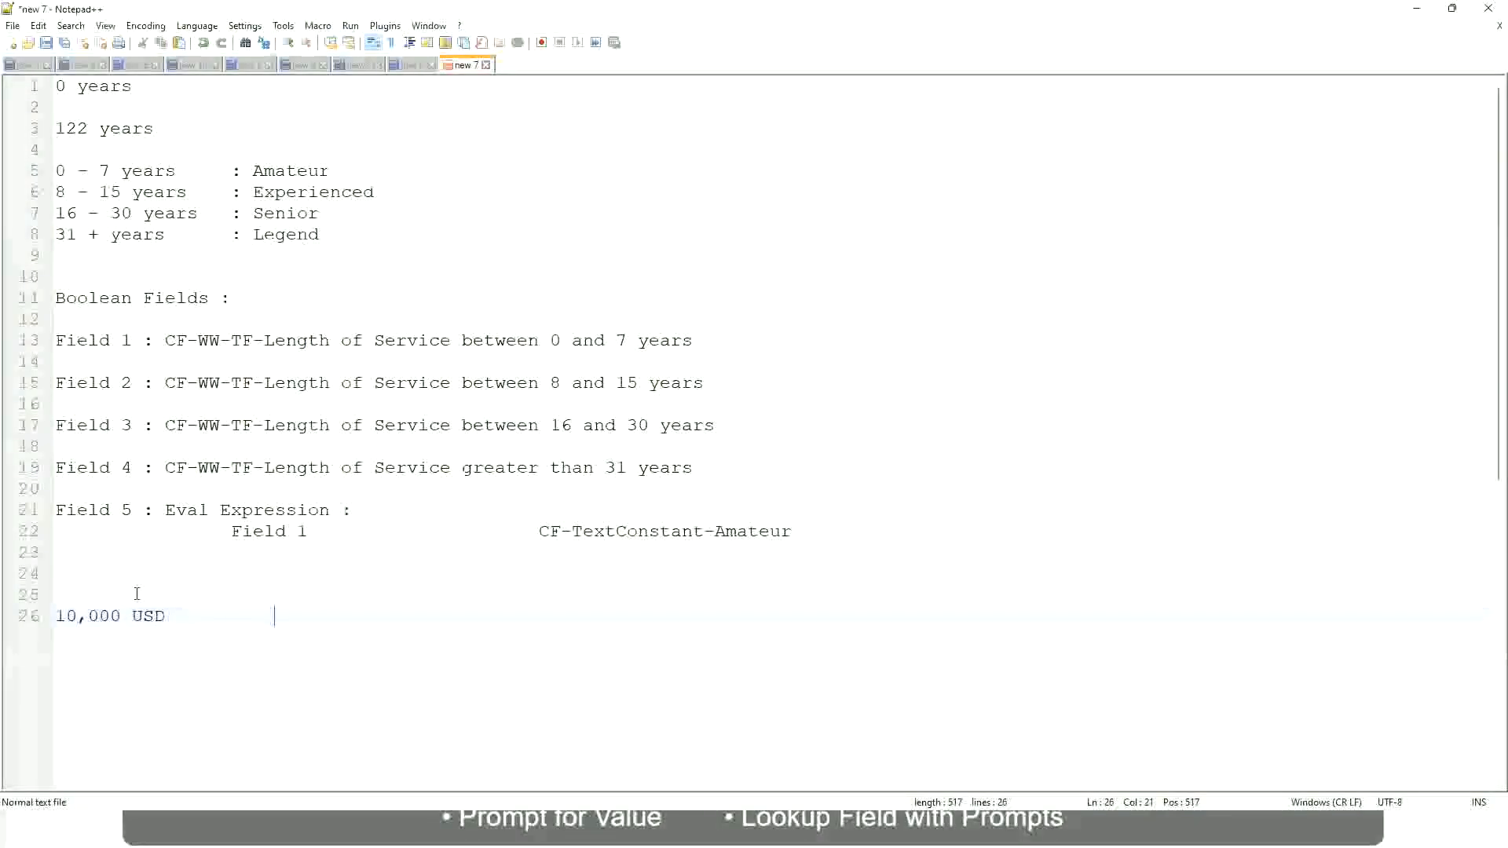
pyautogui.press('Tab')
pyautogui.press('Tab')
pyautogui.write('1,000,000')
pyautogui.press('Left')
pyautogui.press('Left')
pyautogui.press('Left')
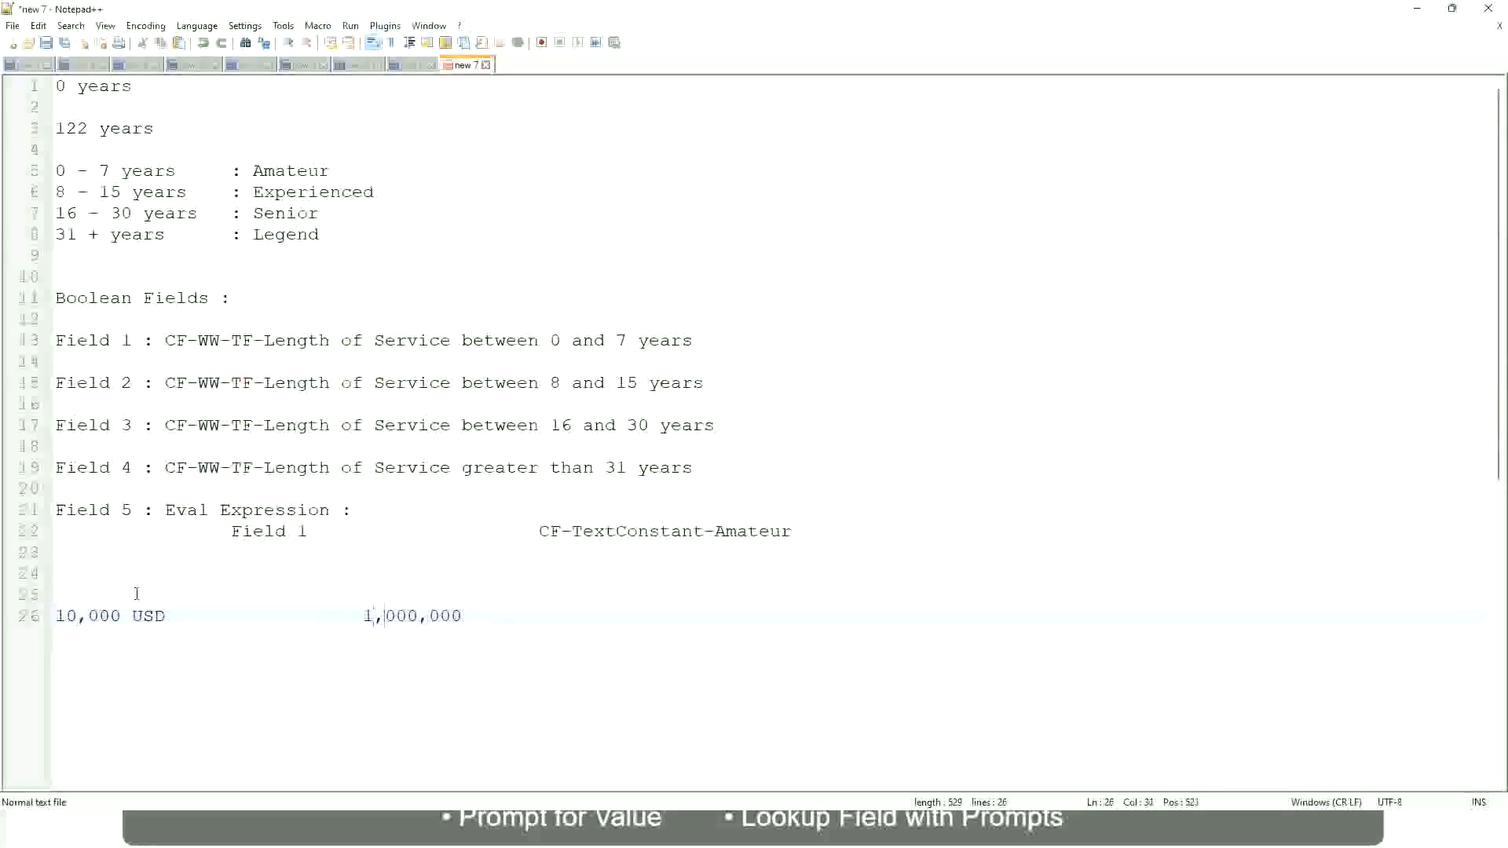
pyautogui.press('End')
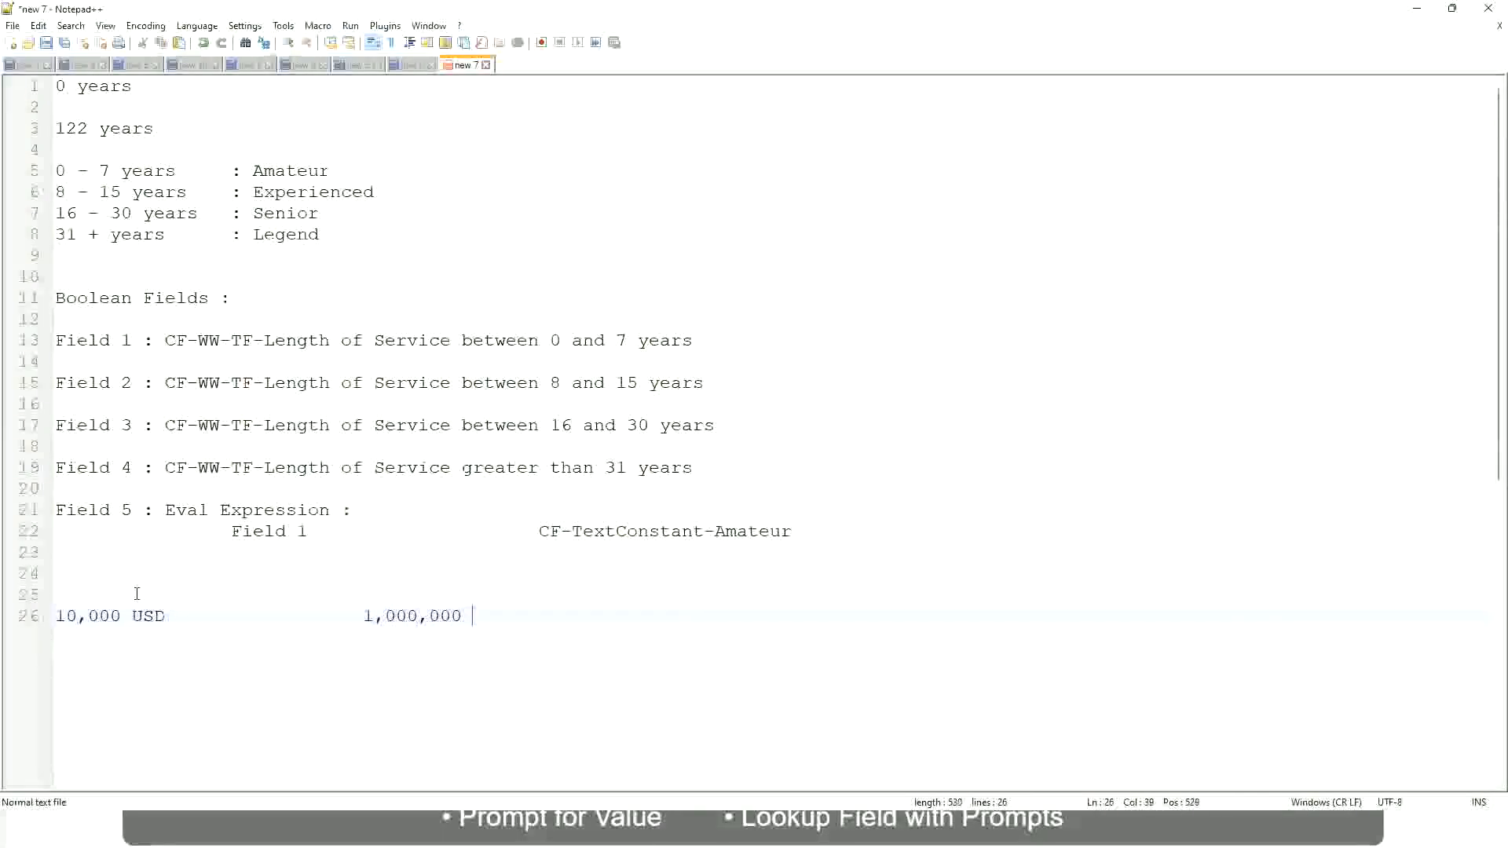
pyautogui.write('USD')
pyautogui.press('Return')
pyautogui.press('Return')
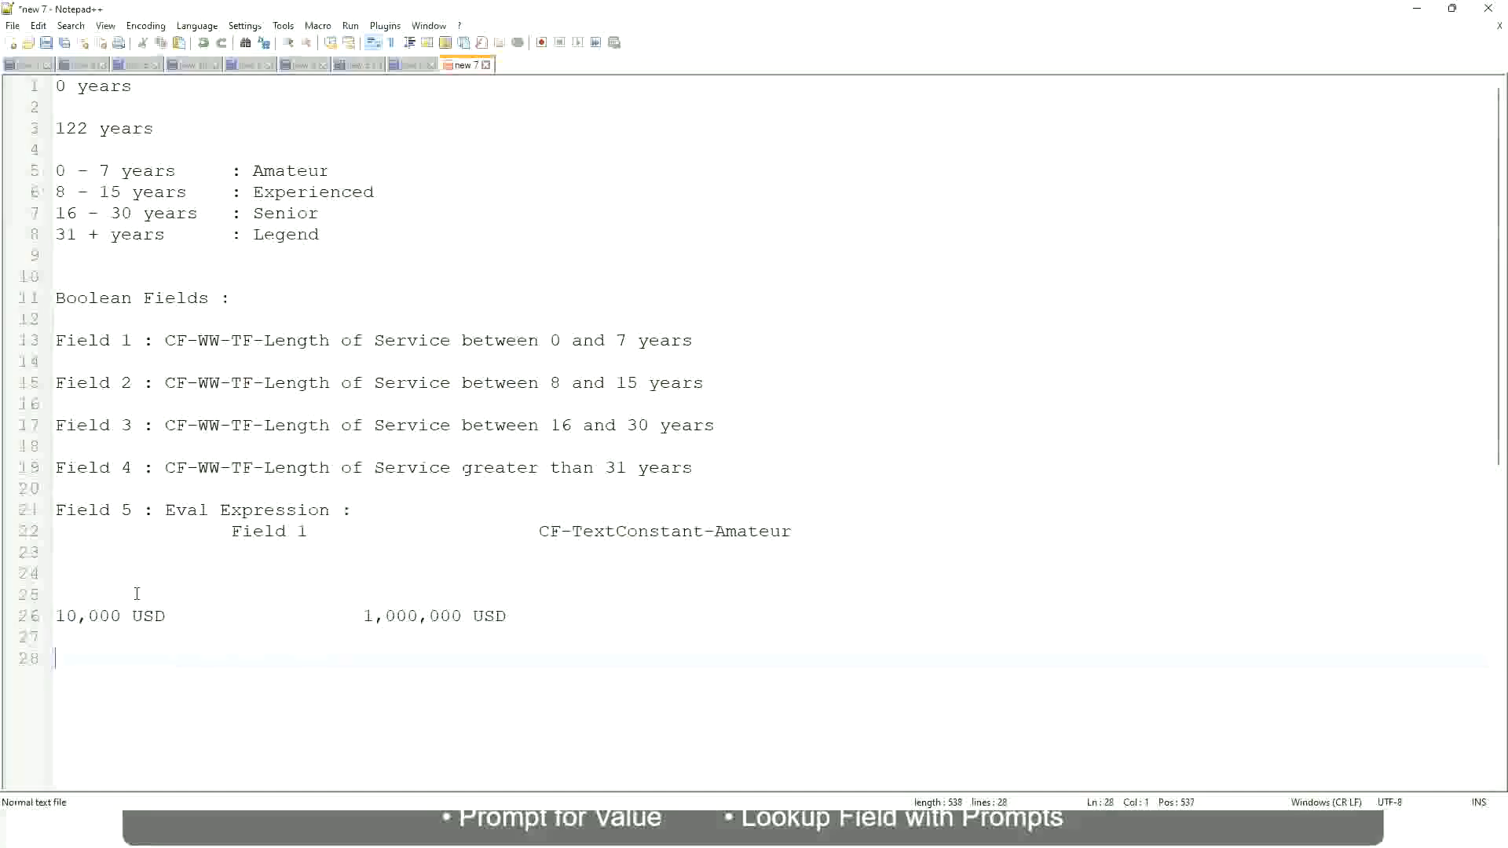
# - Note the first pay band below the amounts as 10 - 50,000 : Low
pyautogui.write('10 - 50,000')
pyautogui.press('Tab')
pyautogui.press('Tab')
pyautogui.press('Tab')
pyautogui.write(': Low')
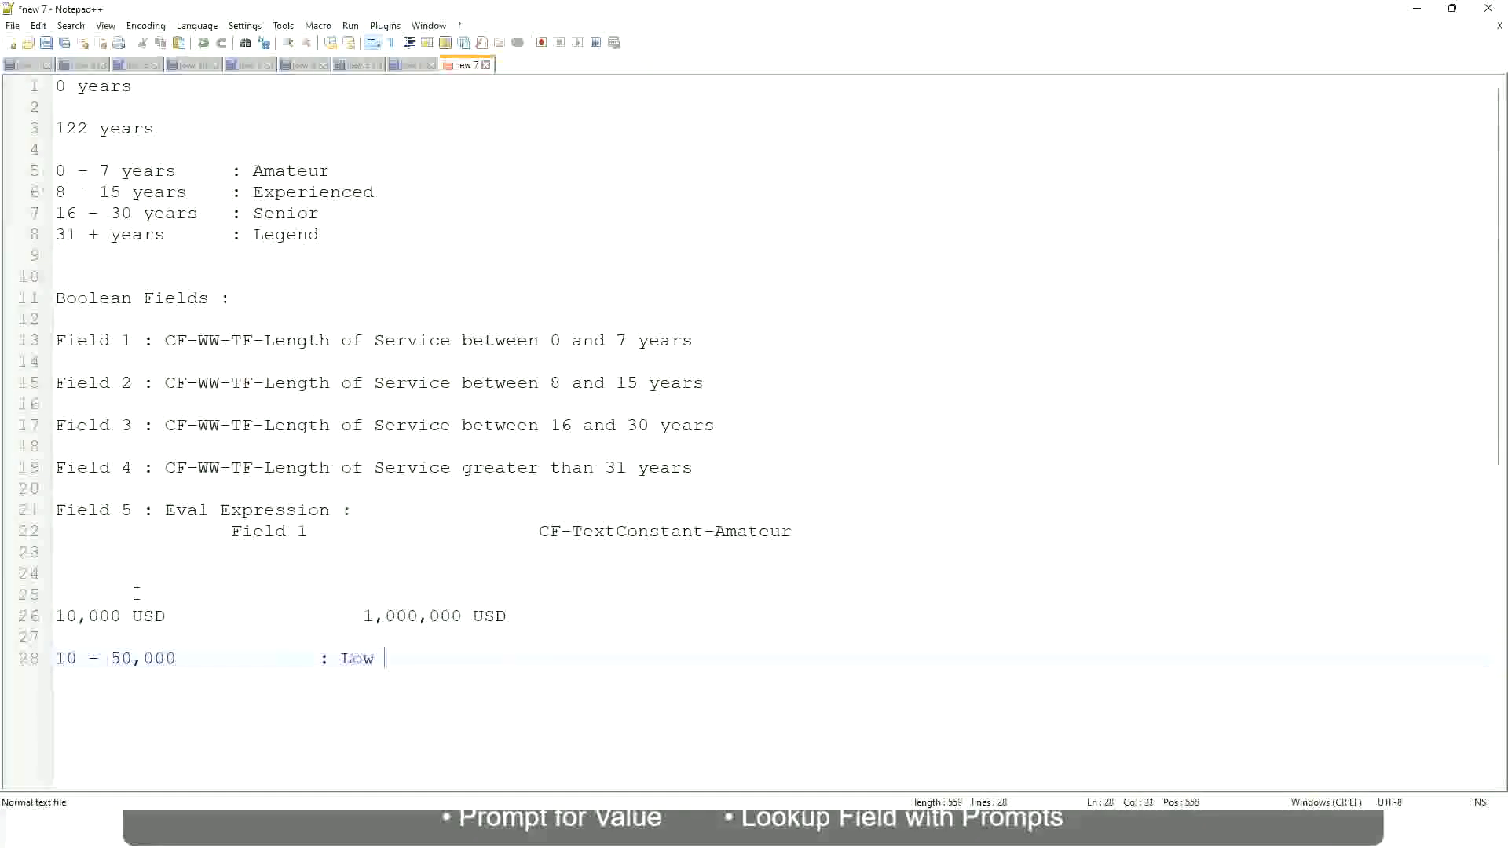
# - Note the second pay band on the following line as 50,001 - 150,000 : Medium
pyautogui.press('Return')
pyautogui.press('Return')
pyautogui.press('Up')
pyautogui.write('5')
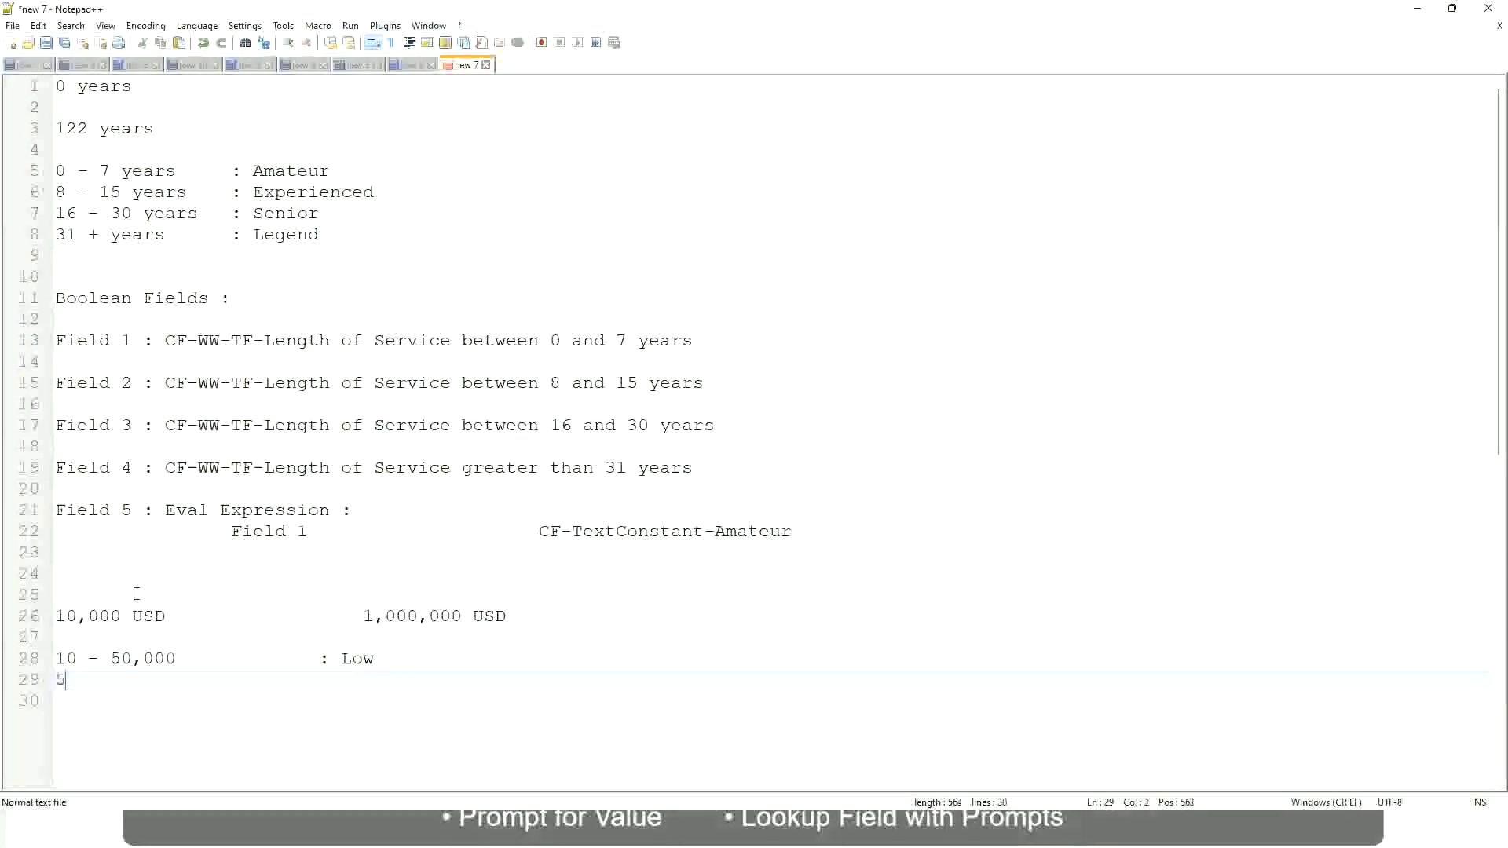
pyautogui.write('0,001 - 150')
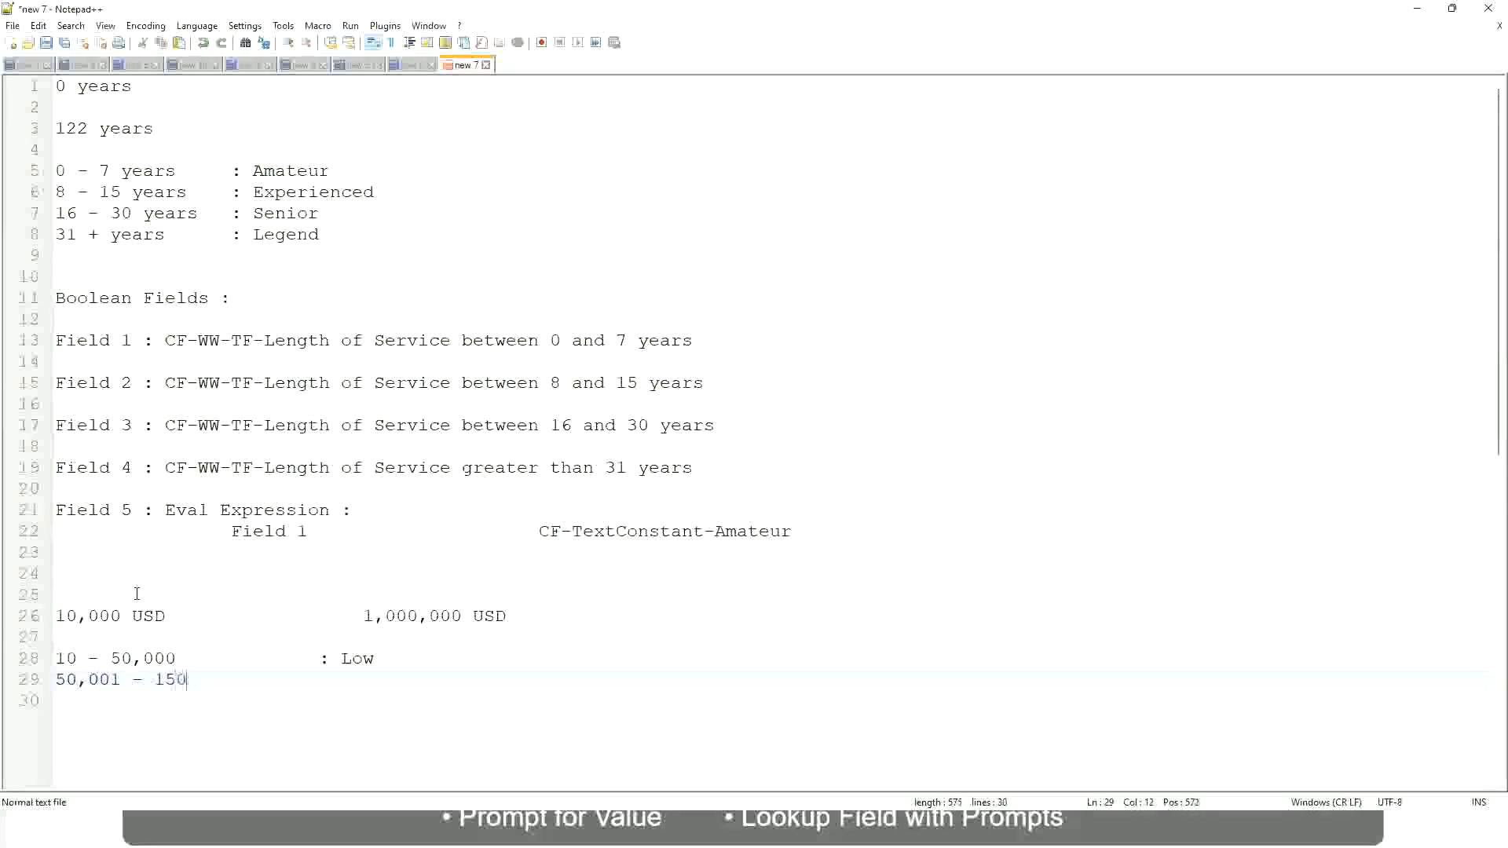
pyautogui.write(',000')
pyautogui.press('Tab')
pyautogui.press('Tab')
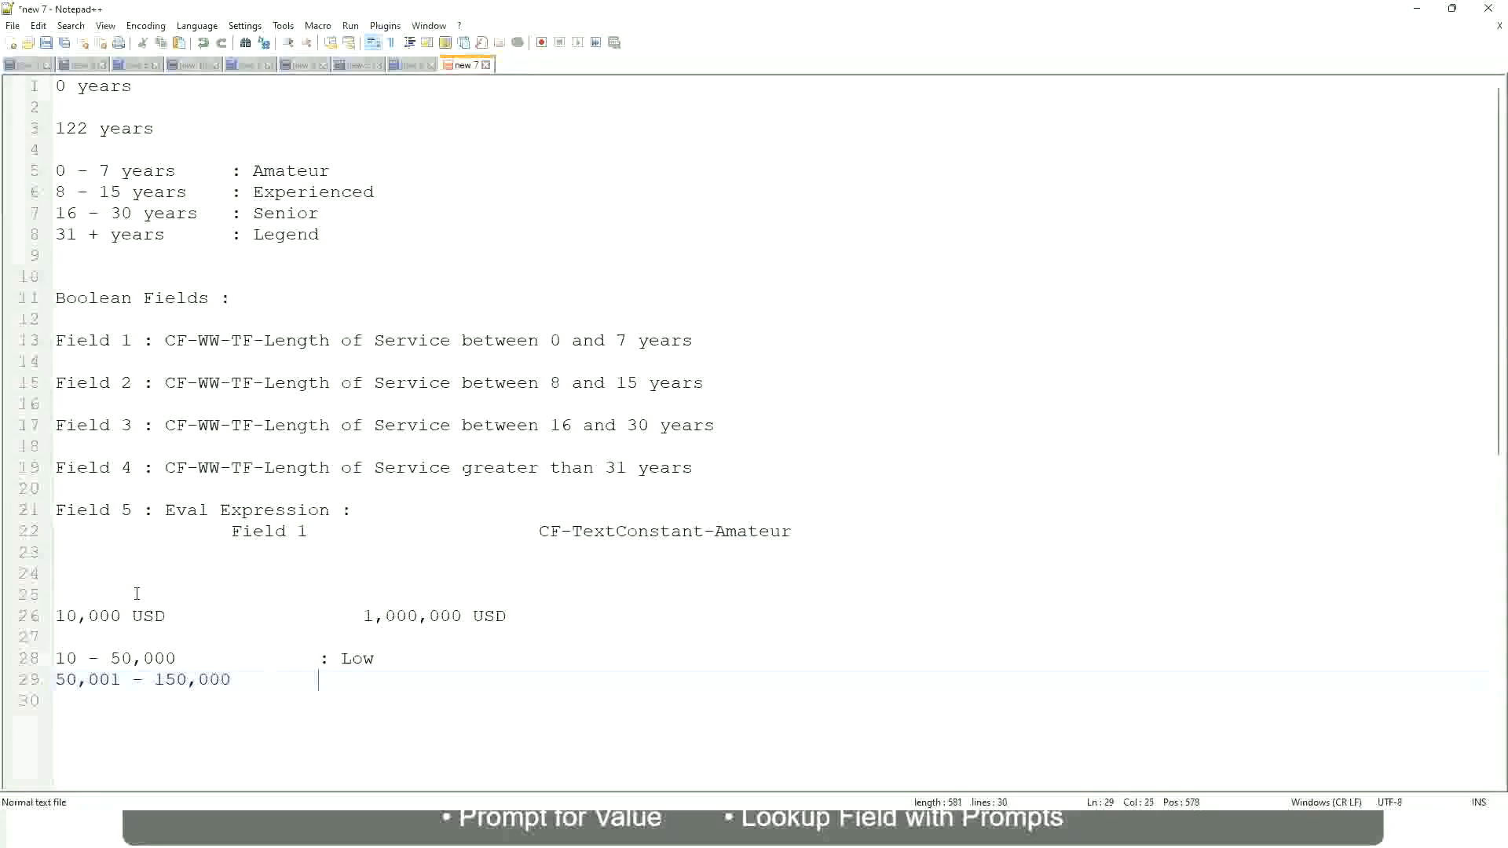
pyautogui.write(': Medium')
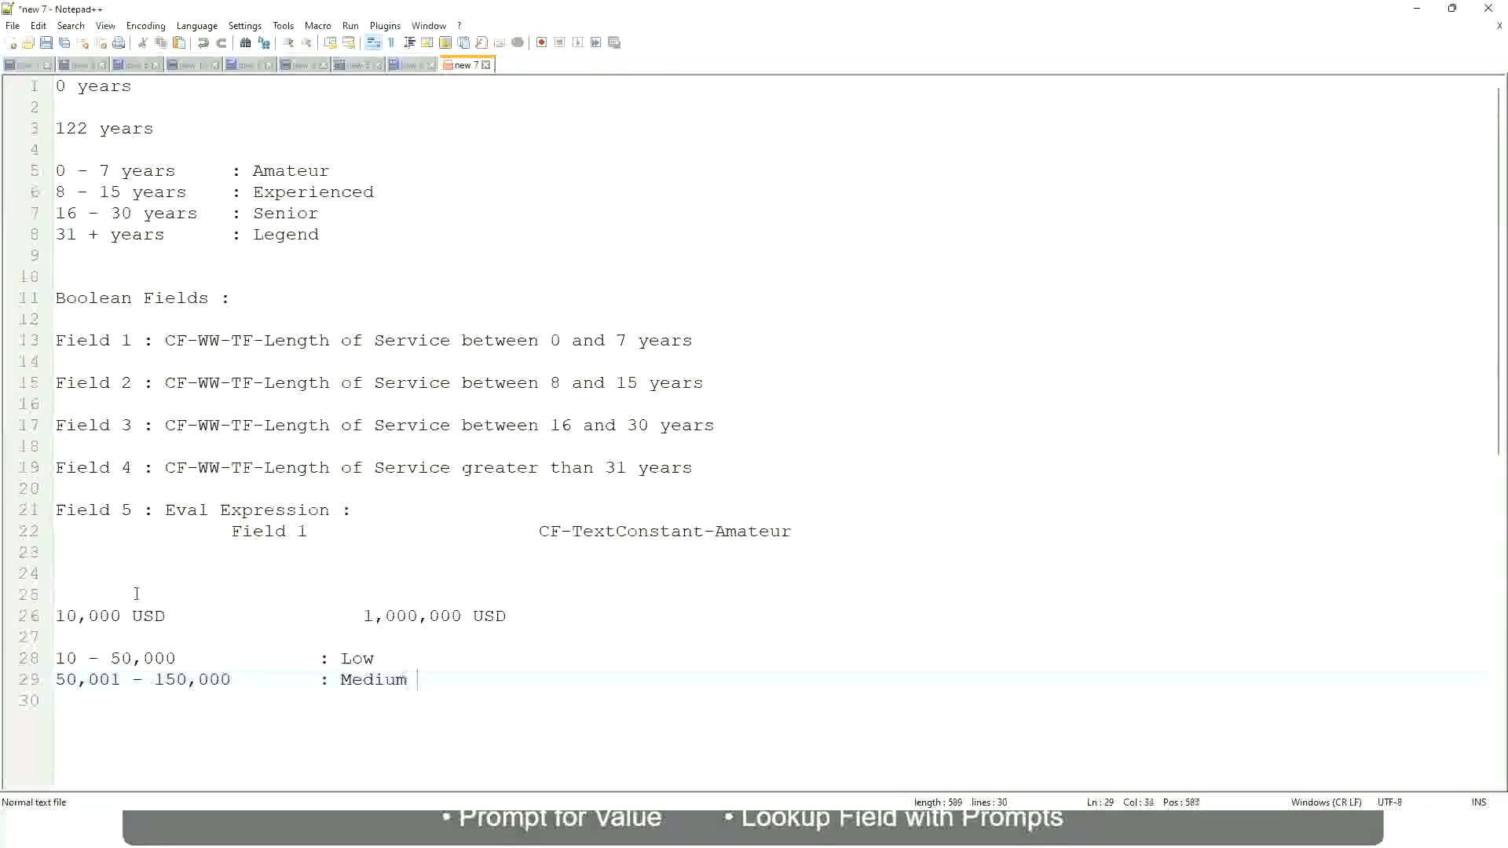
# - Note the third pay band on its own line as > 150,000 : High
pyautogui.press('Return')
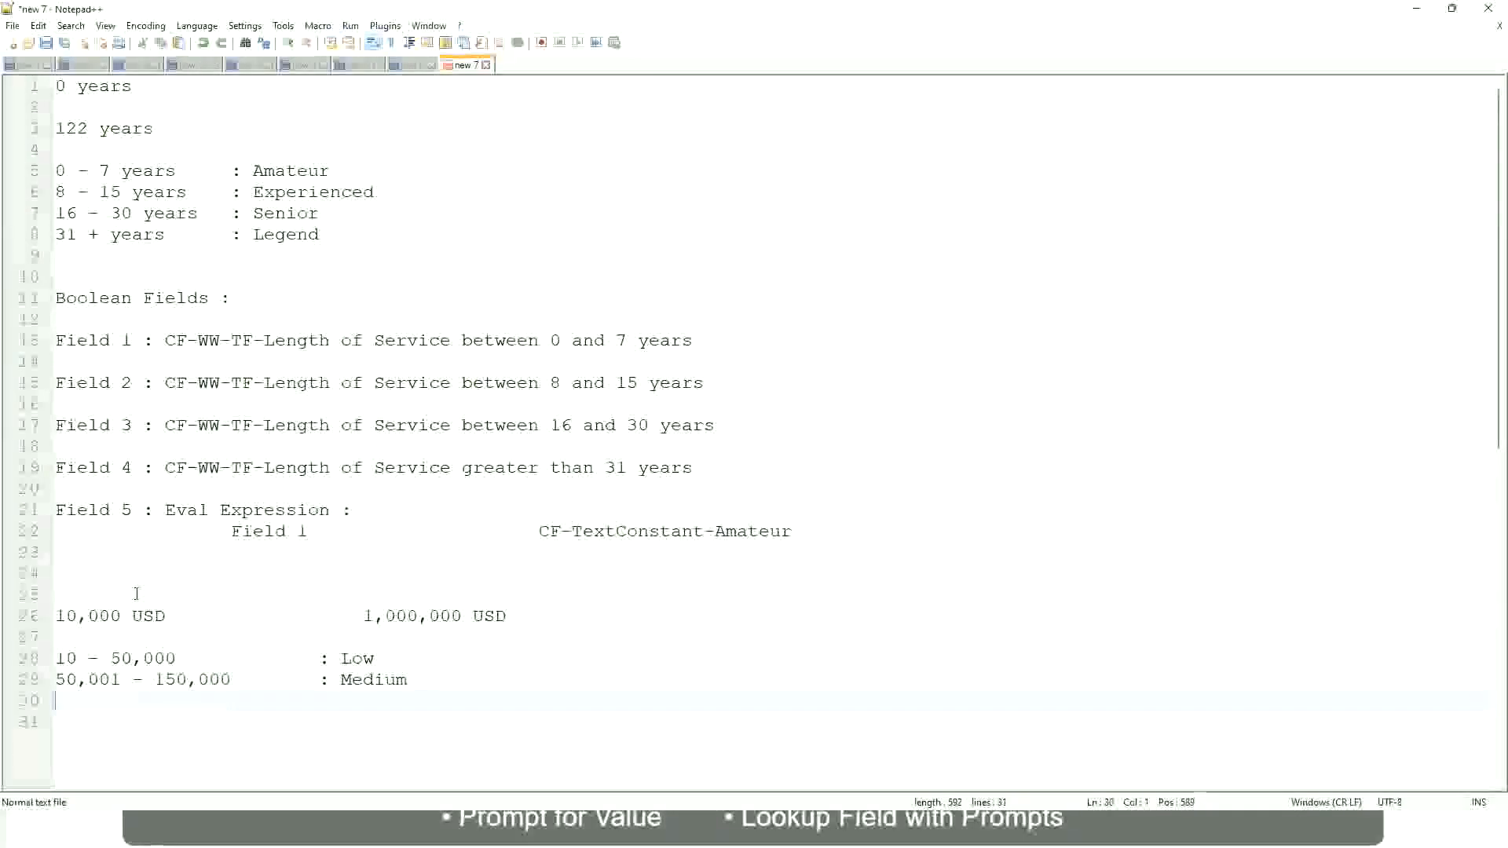
pyautogui.write('> 1')
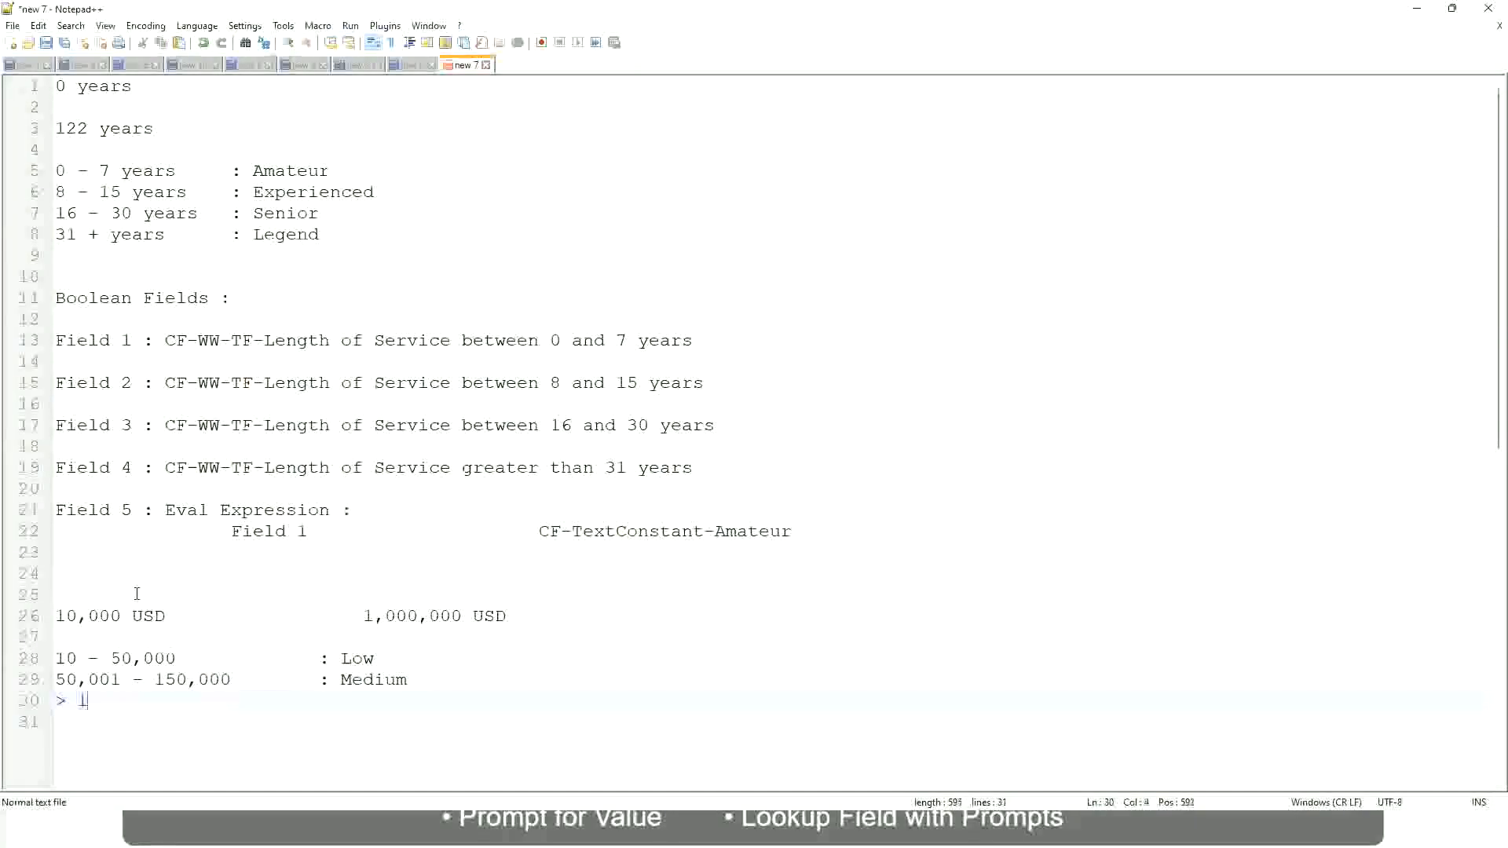
pyautogui.write('50,000')
pyautogui.press('Tab')
pyautogui.press('Tab')
pyautogui.press('Tab')
pyautogui.write(': High')
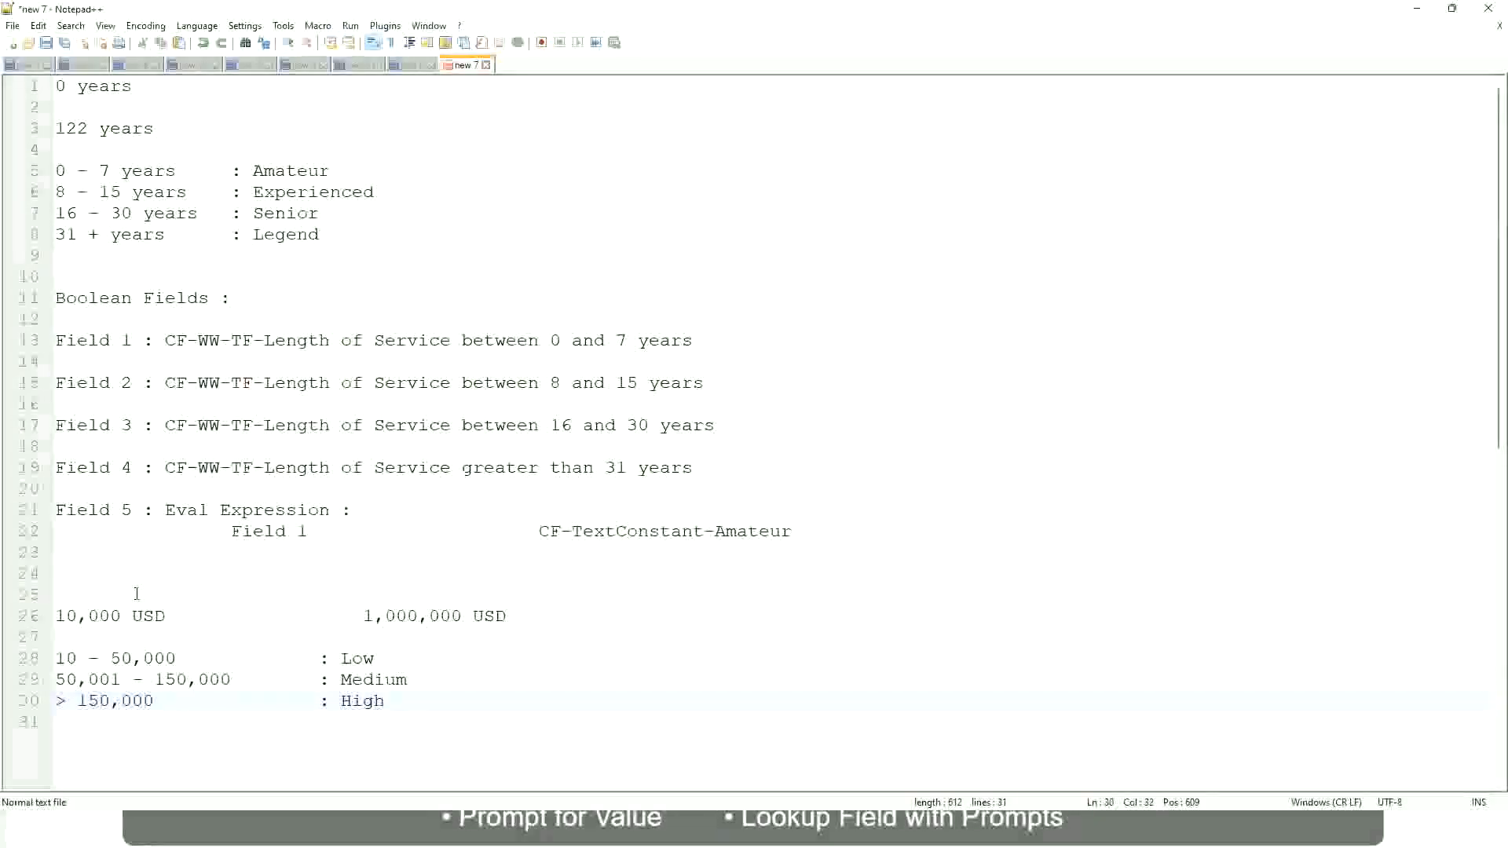
# - Review the USD amount range and the Low, Medium and High bands noted beneath it
pyautogui.click(49, 616)
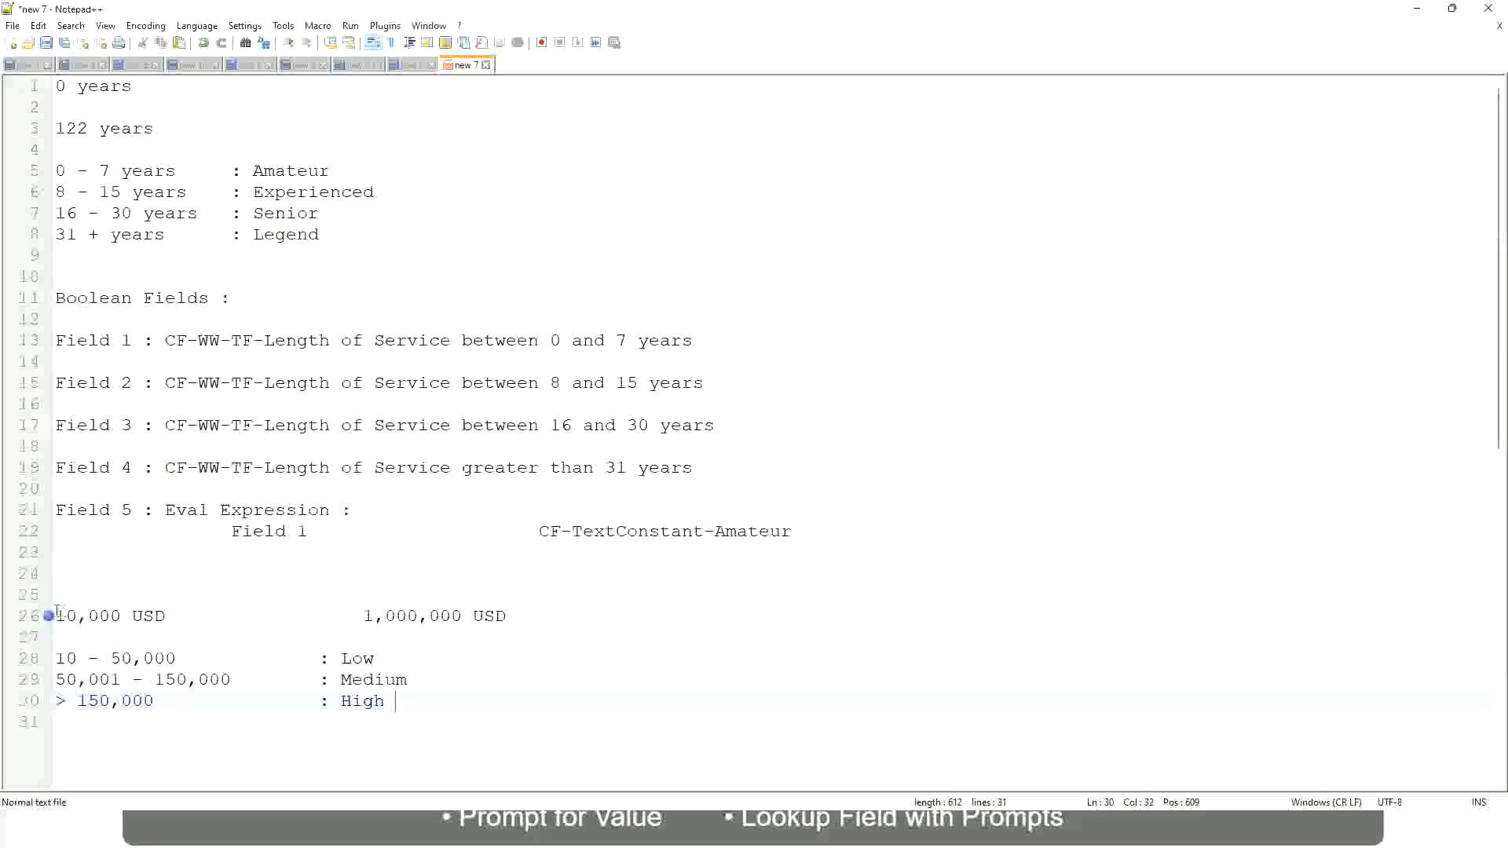
pyautogui.click(67, 616)
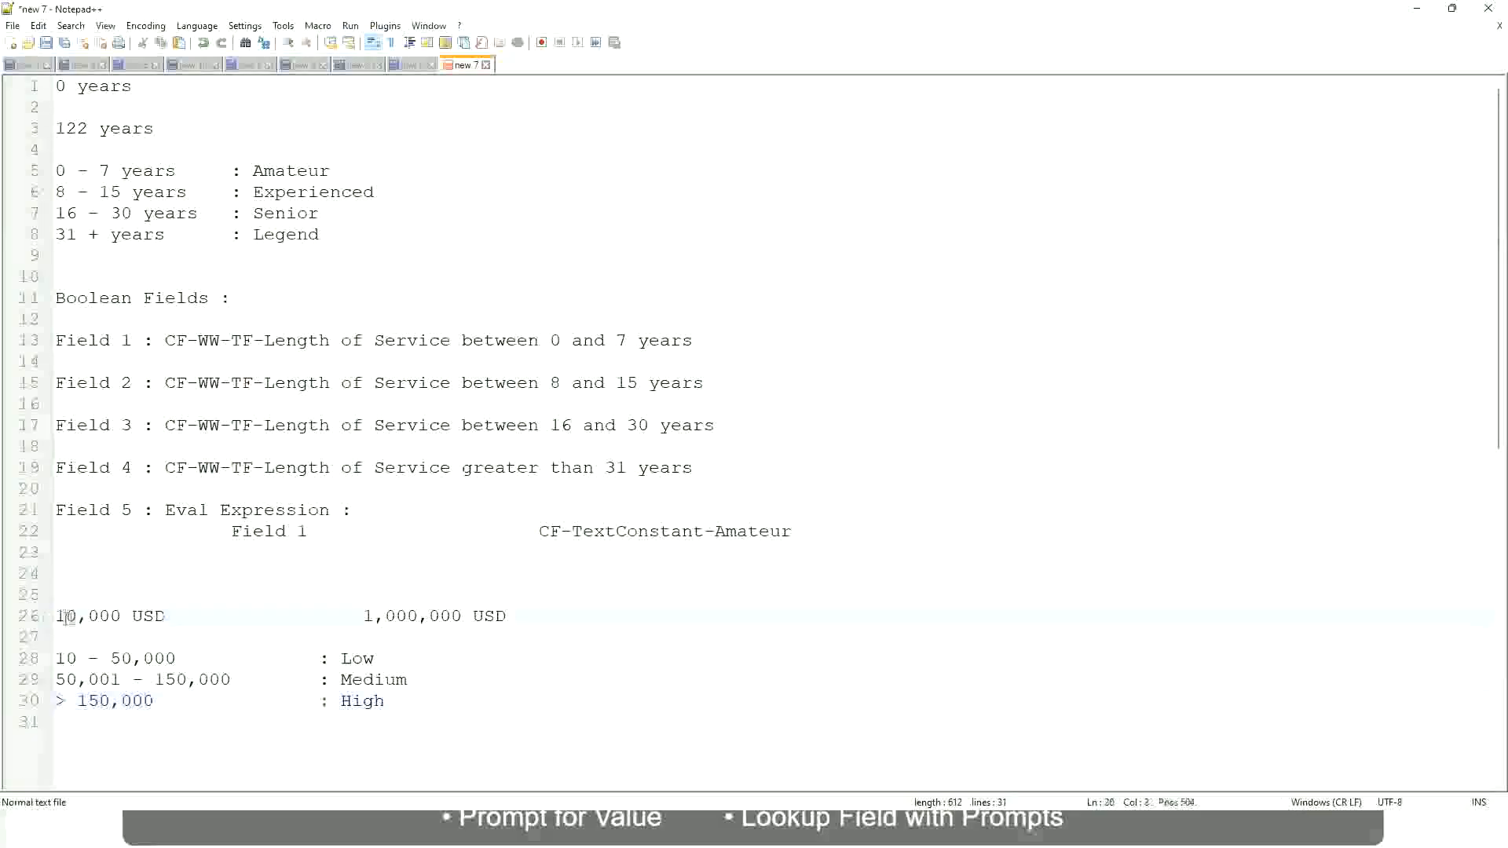
pyautogui.doubleClick(449, 616)
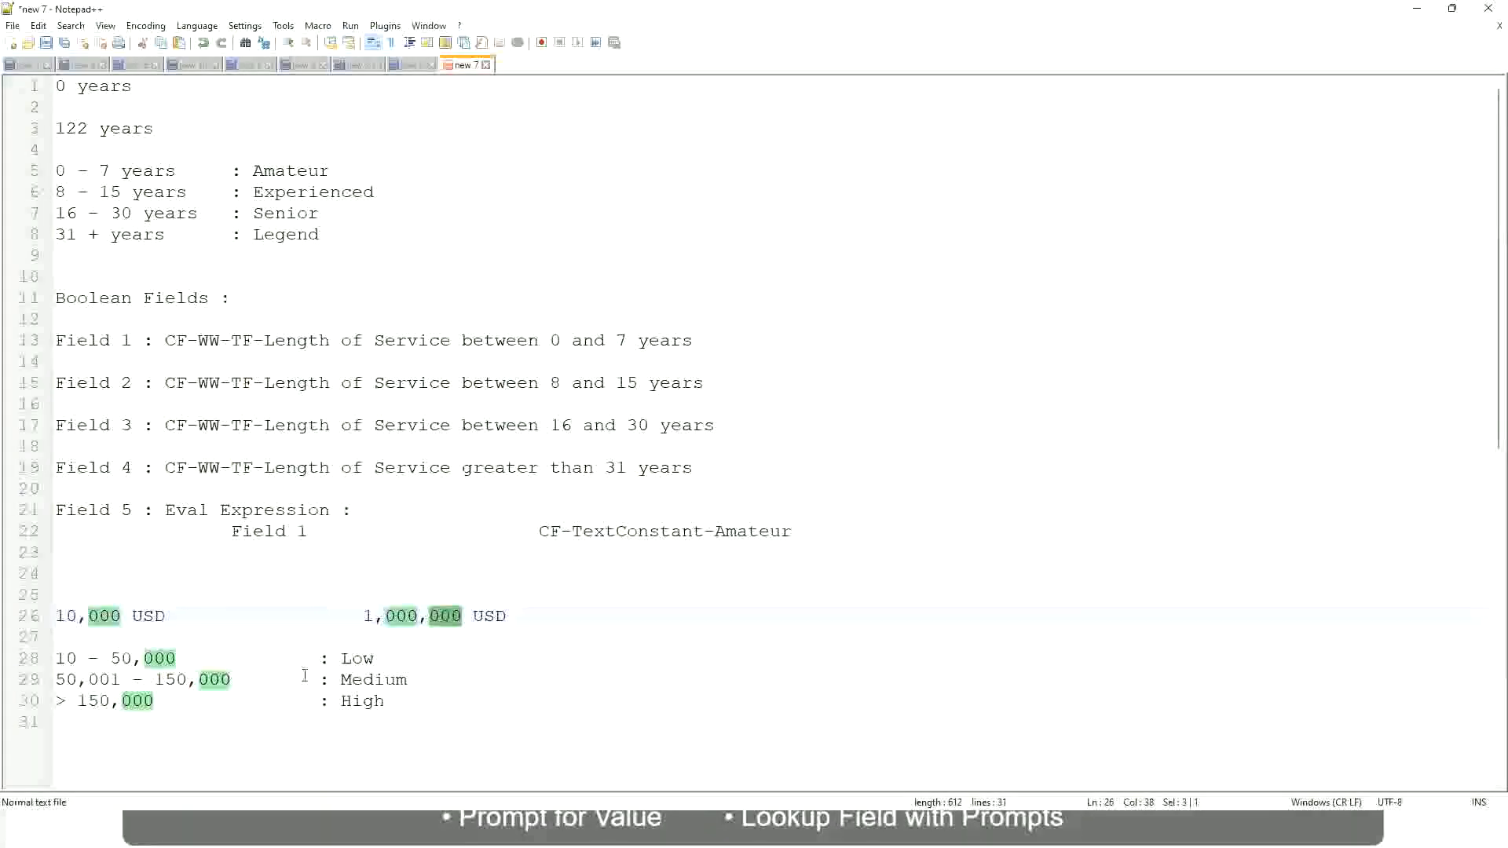
pyautogui.click(274, 679)
pyautogui.click(49, 616)
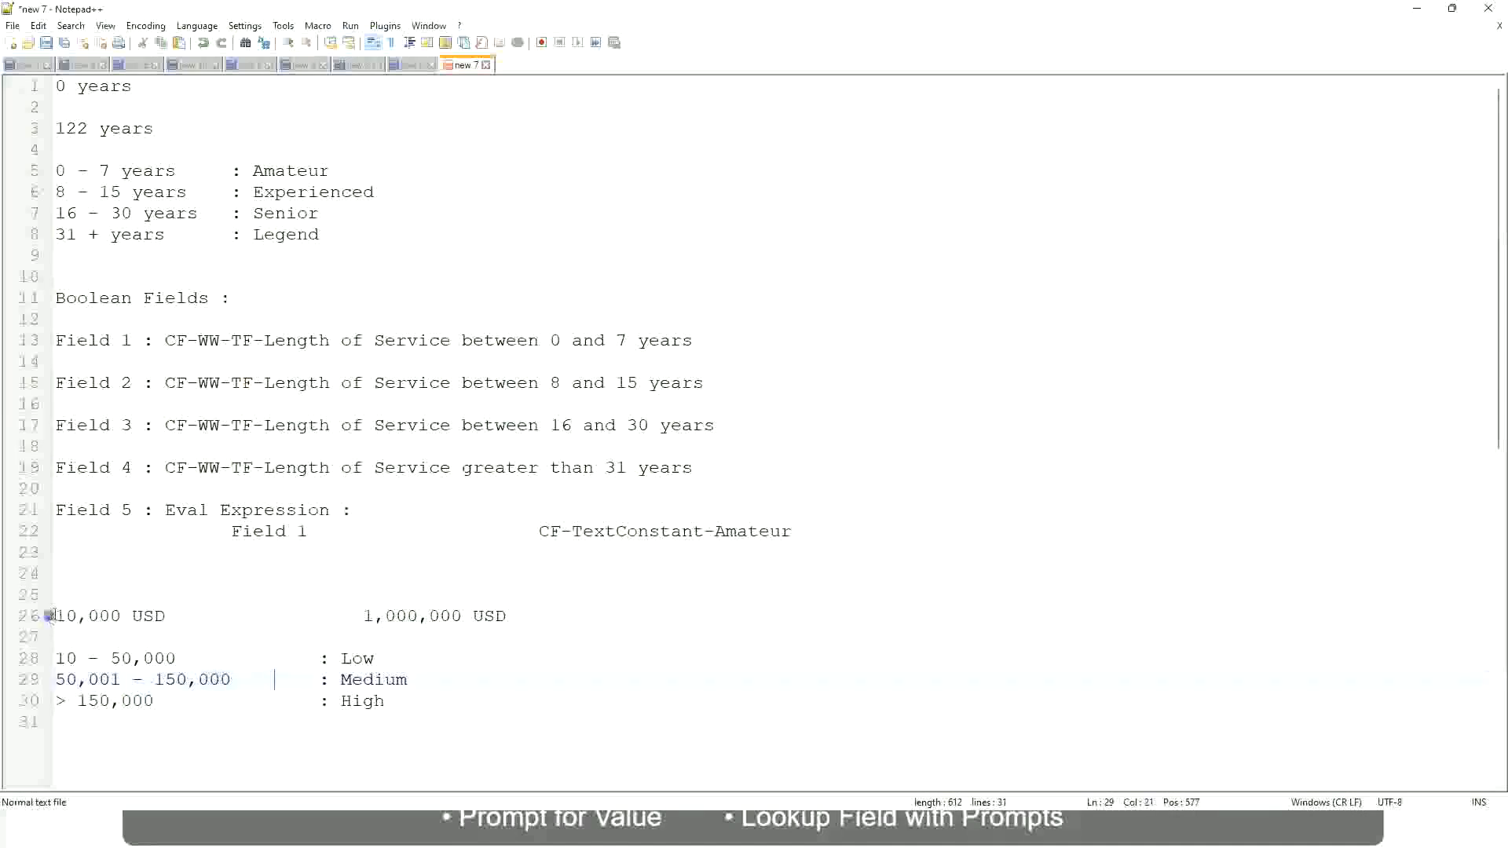
pyautogui.click(463, 617)
pyautogui.click(364, 658)
pyautogui.click(363, 701)
pyautogui.click(386, 692)
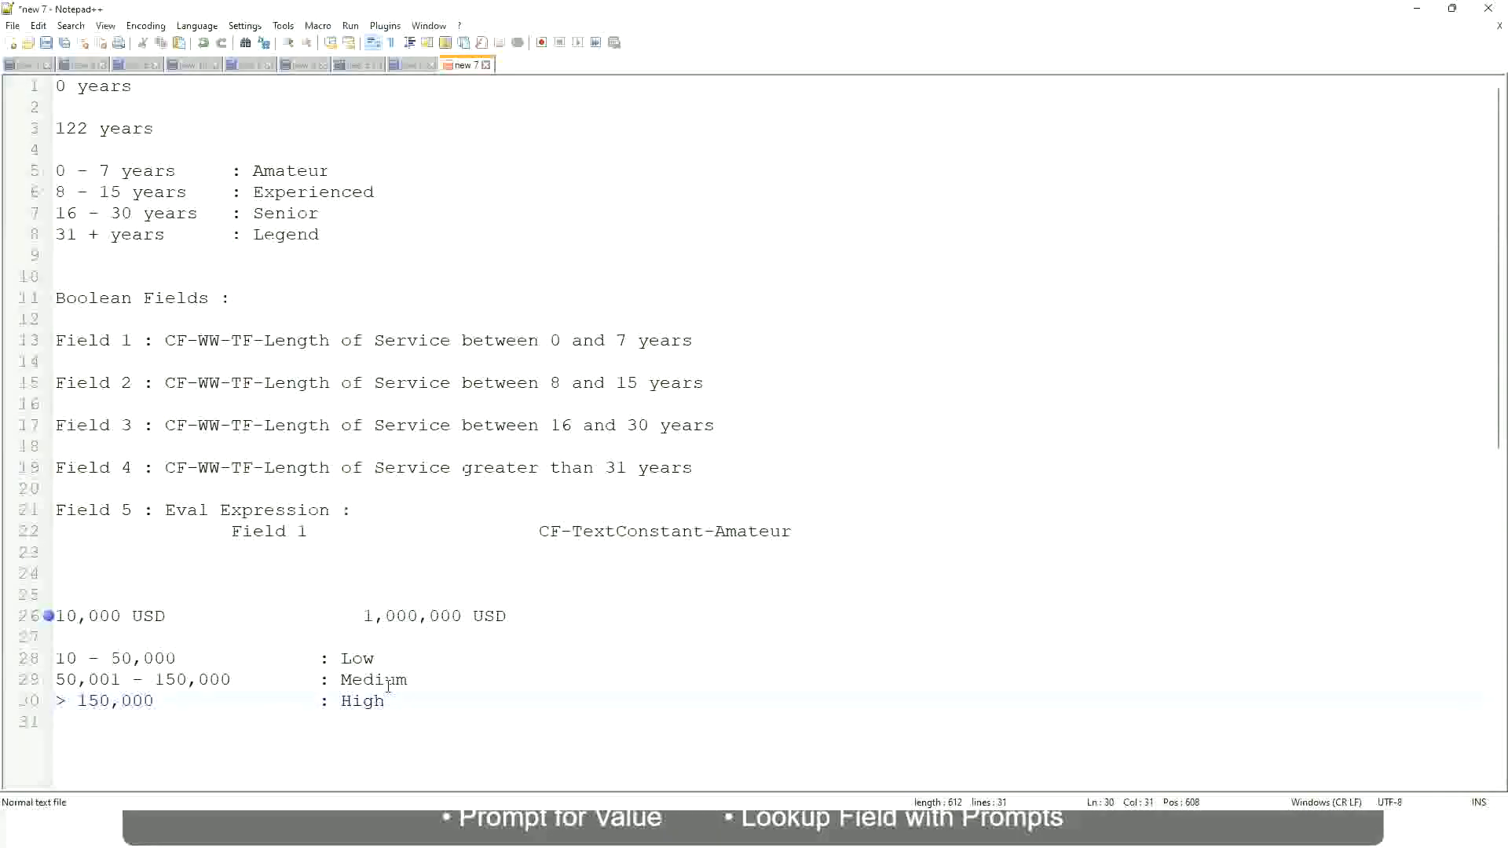